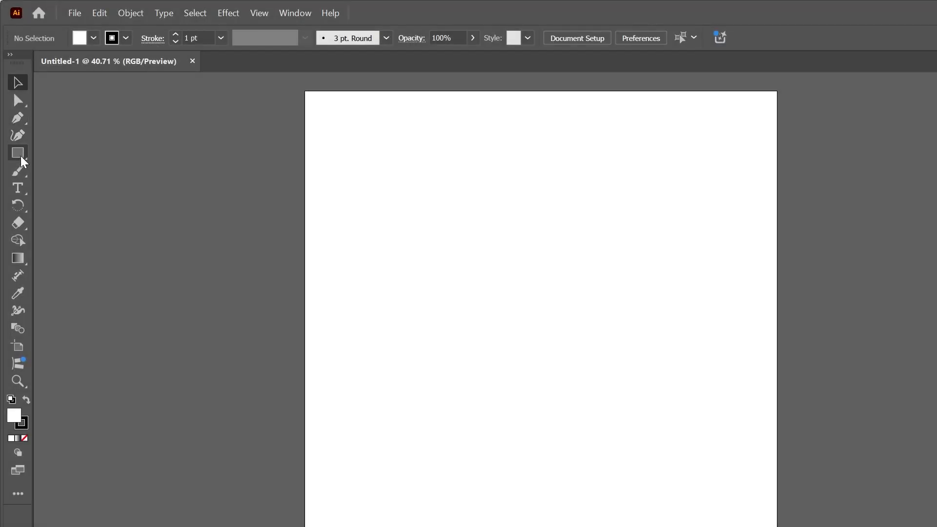
Activate the Polygon Tool in place of the Rectangle Tool and turn on the Control bar.
click(18, 152)
click(27, 155)
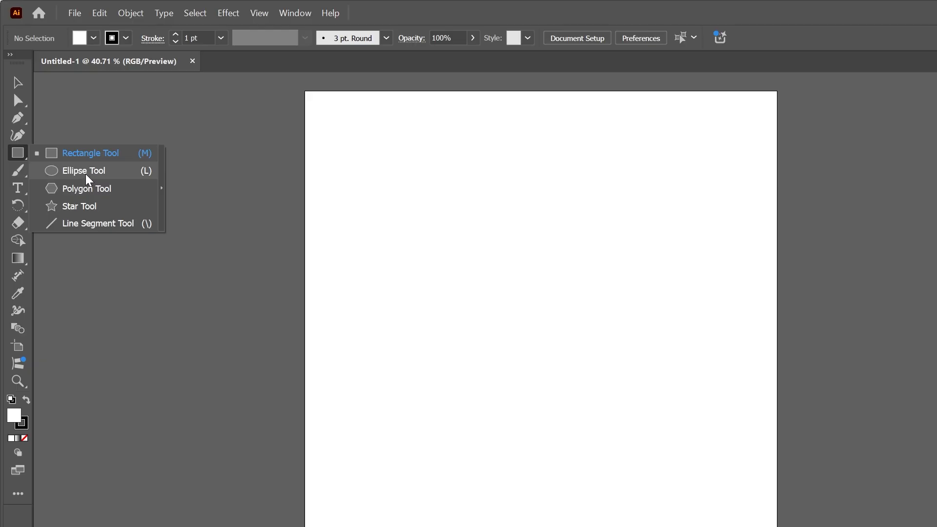
click(87, 190)
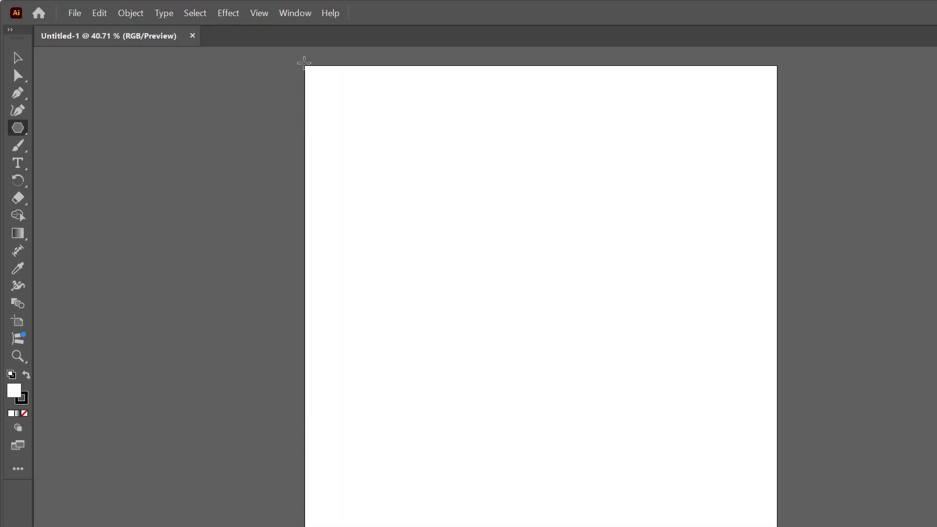
click(306, 17)
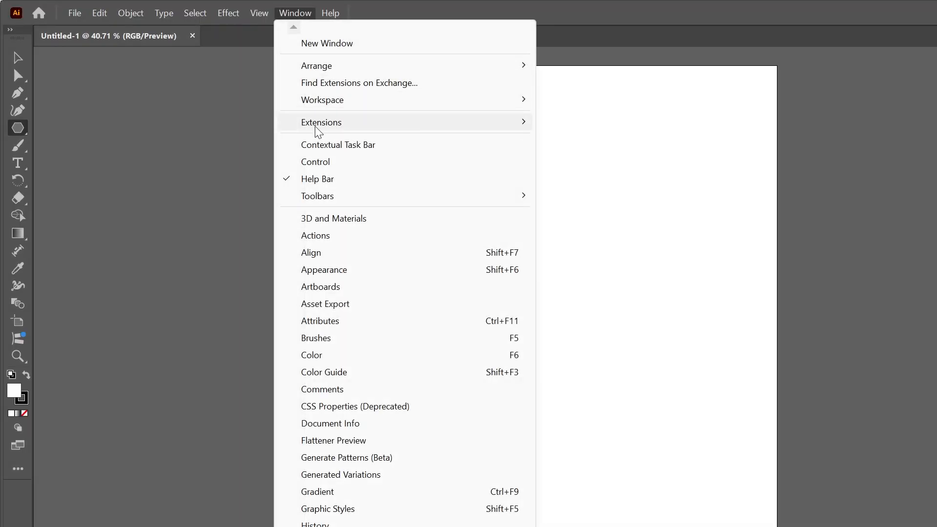
click(341, 165)
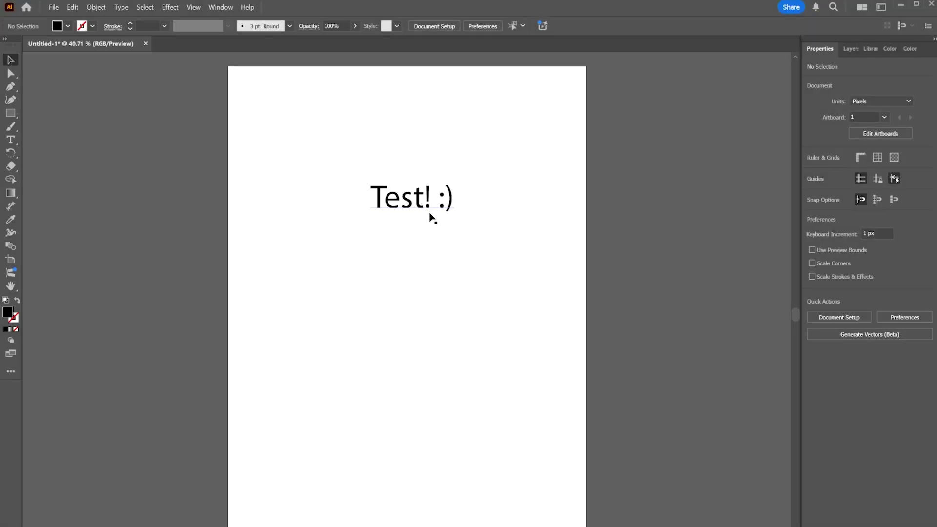
Increase the font size of the "Test! :)" text to 98 pt.
click(429, 208)
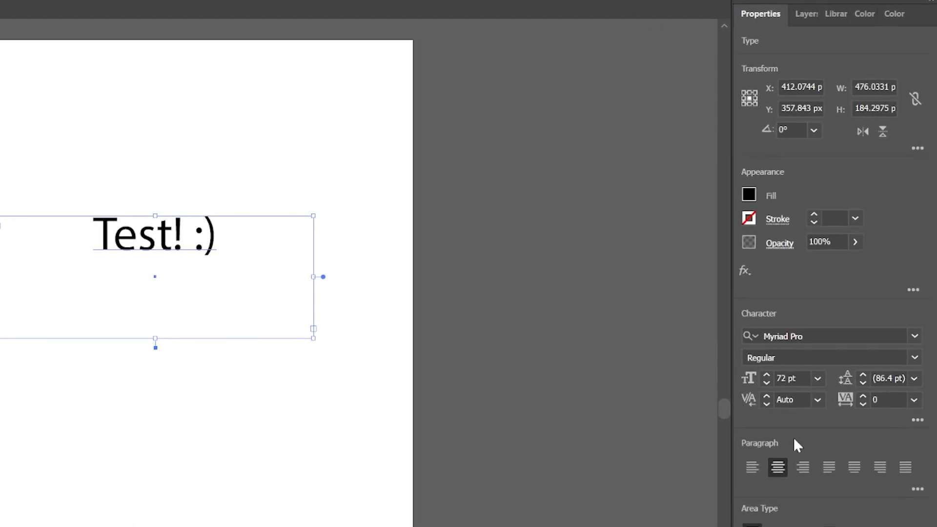
click(765, 375)
click(765, 374)
click(765, 375)
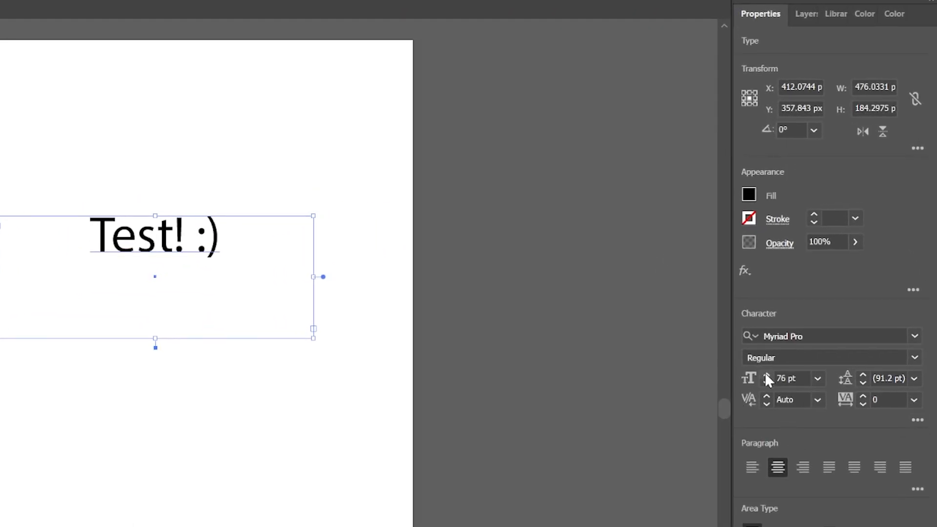
click(766, 375)
click(766, 374)
click(765, 375)
click(765, 375)
click(765, 374)
click(766, 375)
click(765, 375)
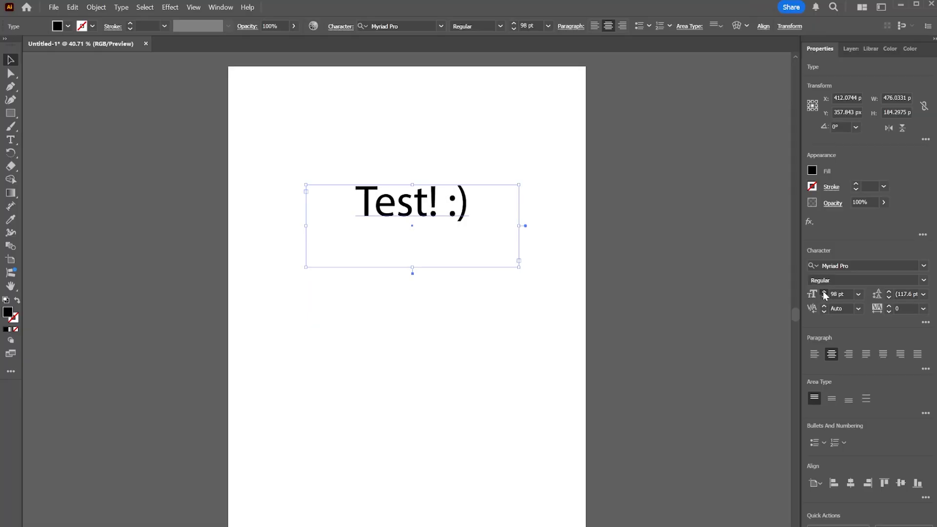
click(766, 375)
click(765, 375)
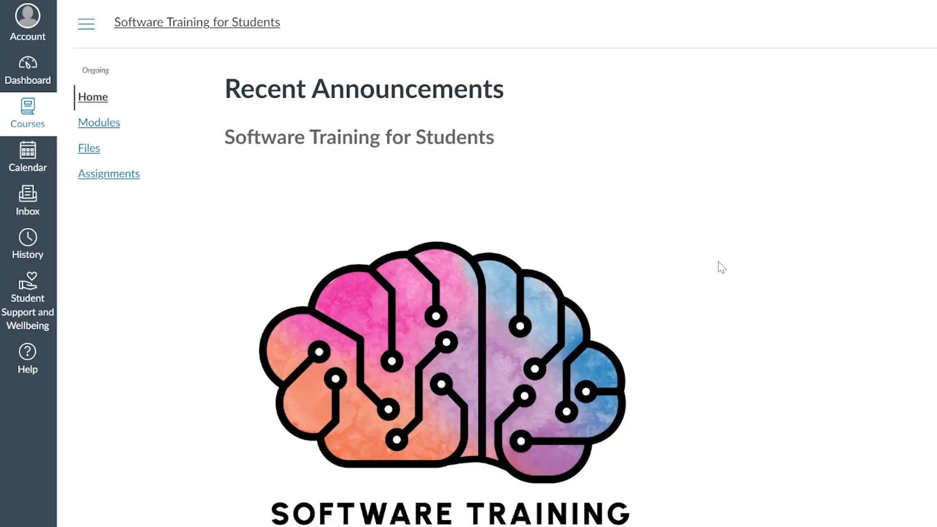
In the Canvas course modules, open "Illustrator 1: Creating Graphics with Illustrator" and download the class file Illustrator-Practice-2022.ai.
scroll(721, 267, down, 4)
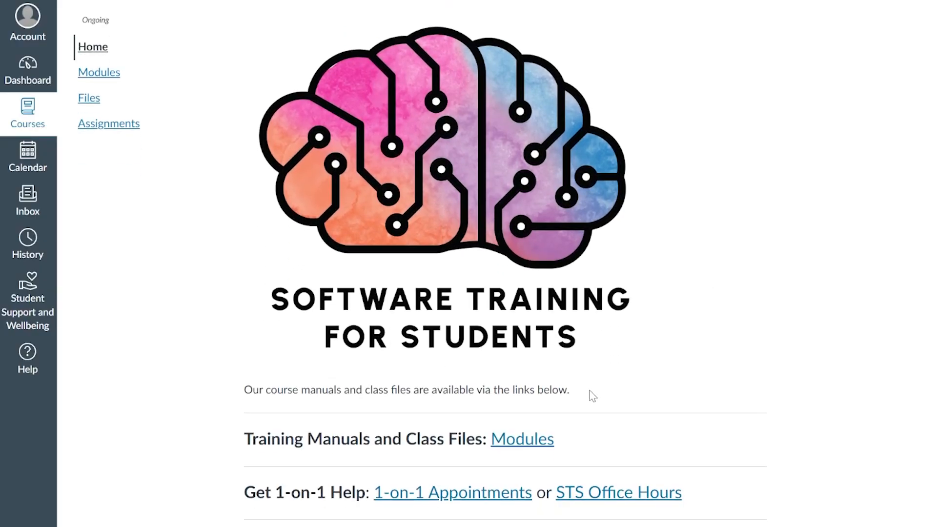
click(505, 442)
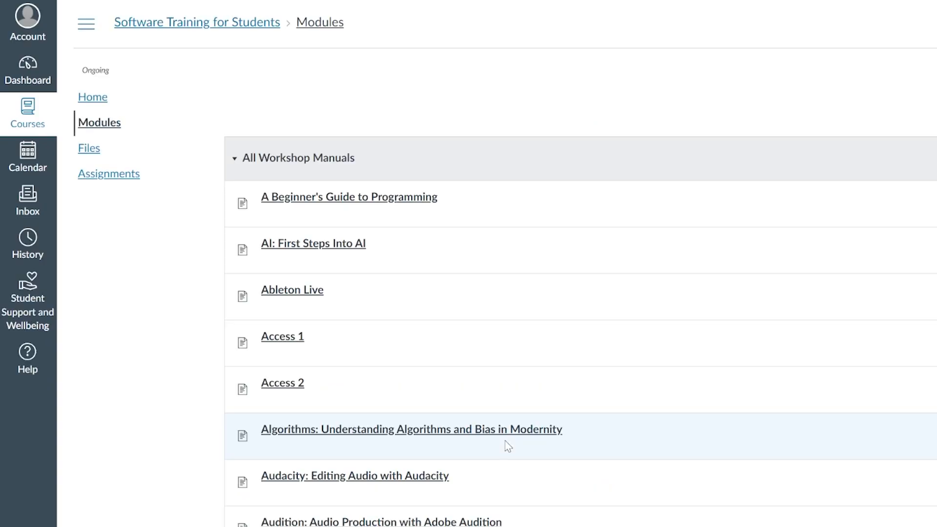
scroll(508, 445, down, 8)
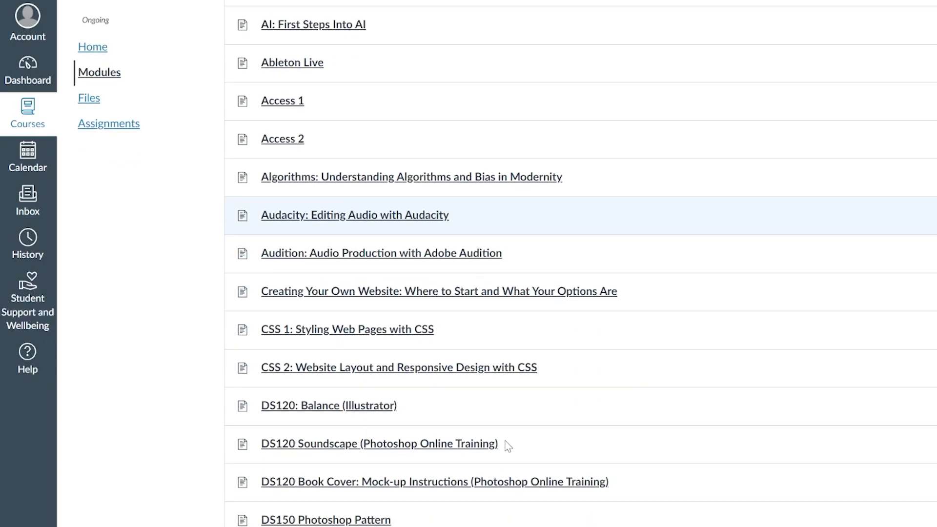
scroll(507, 445, down, 7)
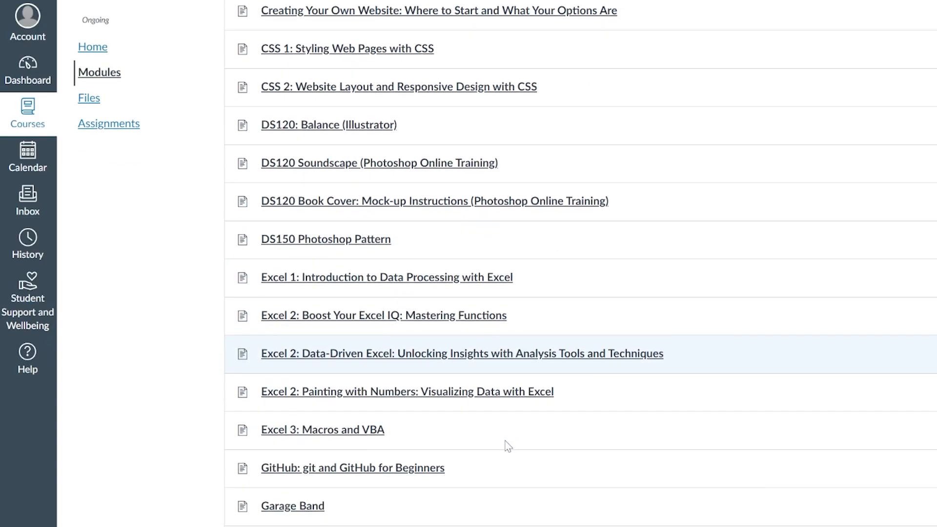
scroll(507, 445, down, 7)
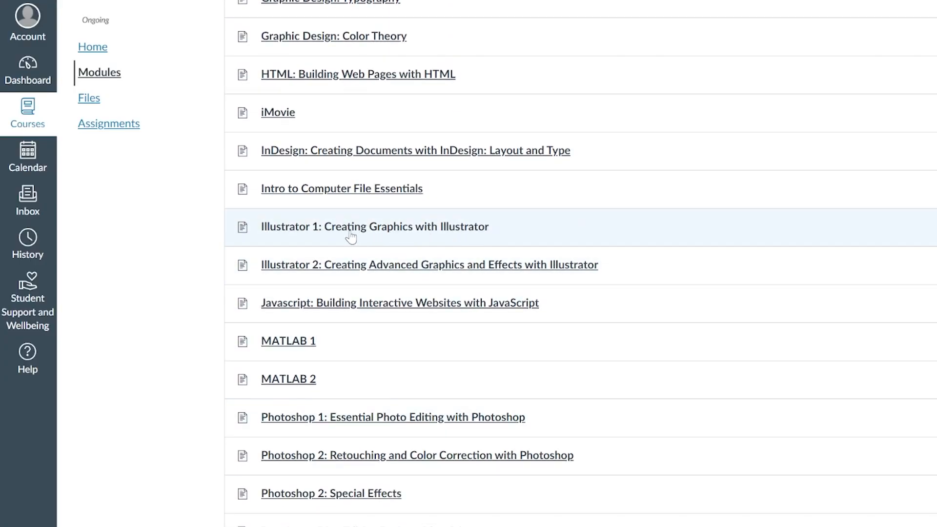
click(414, 235)
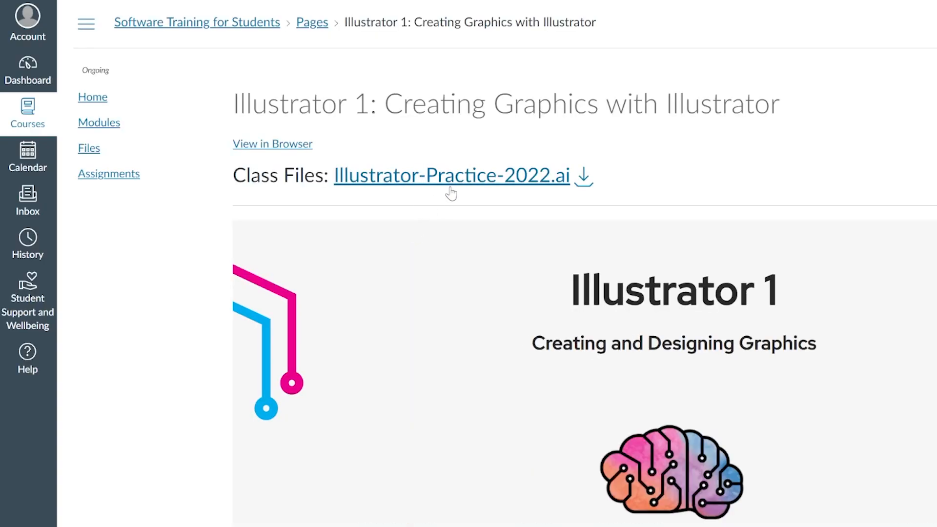
click(586, 180)
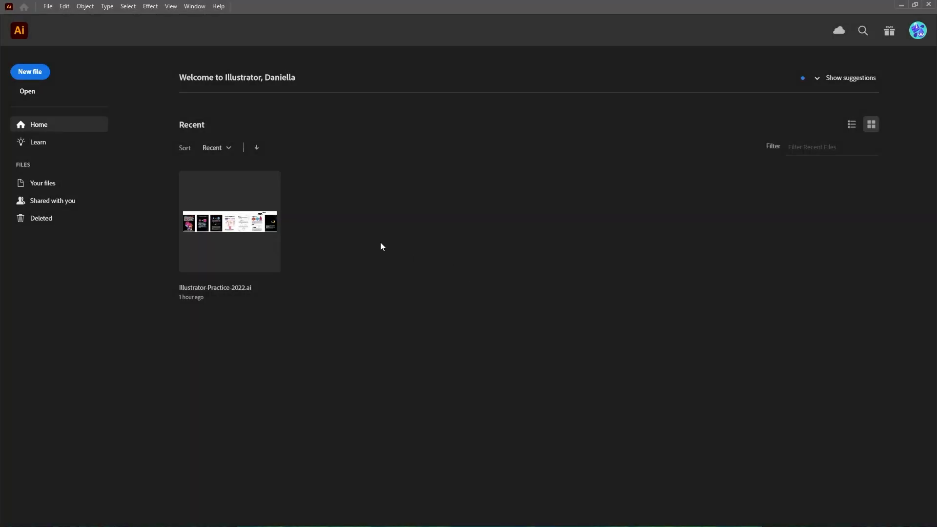
Switch to Illustrator and open Illustrator-Practice-2022.ai from the STS Illustrator Video folder.
click(30, 92)
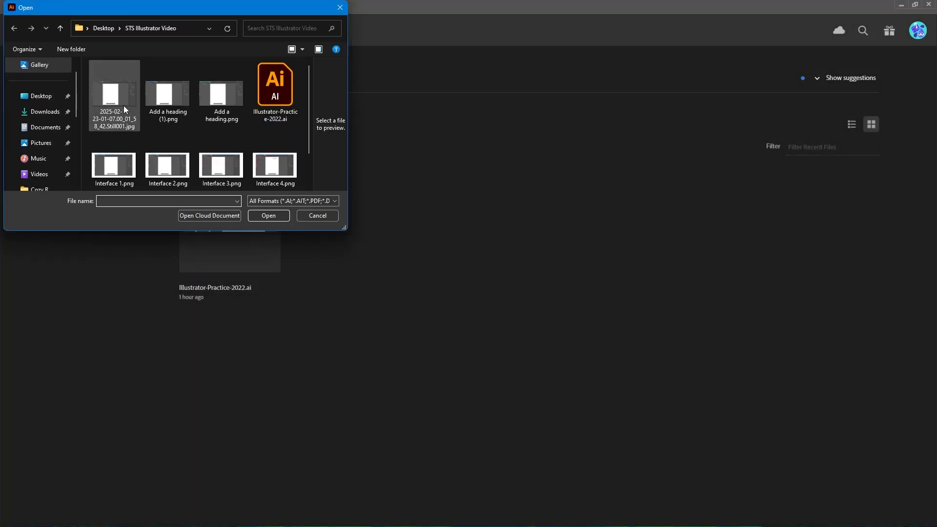
click(272, 113)
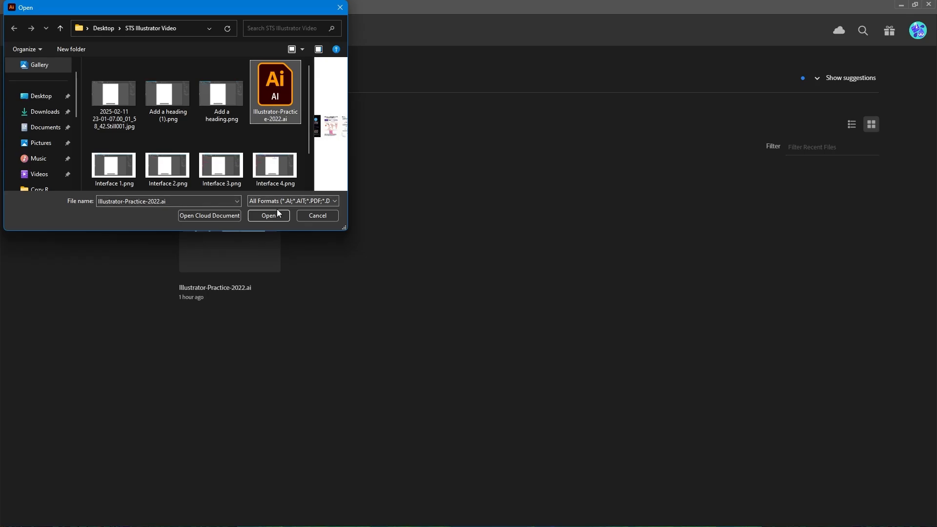
click(278, 214)
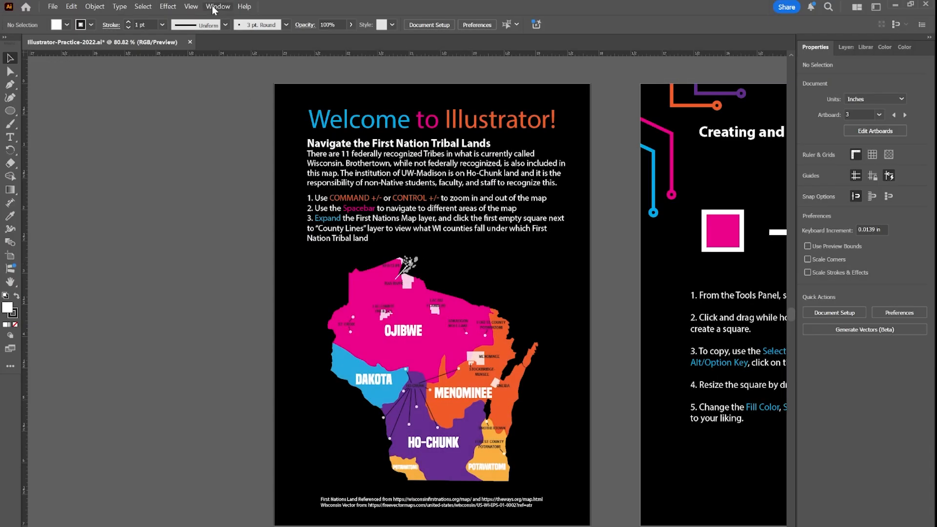
Show the document's layers and expand the First Nations Map layer.
click(213, 8)
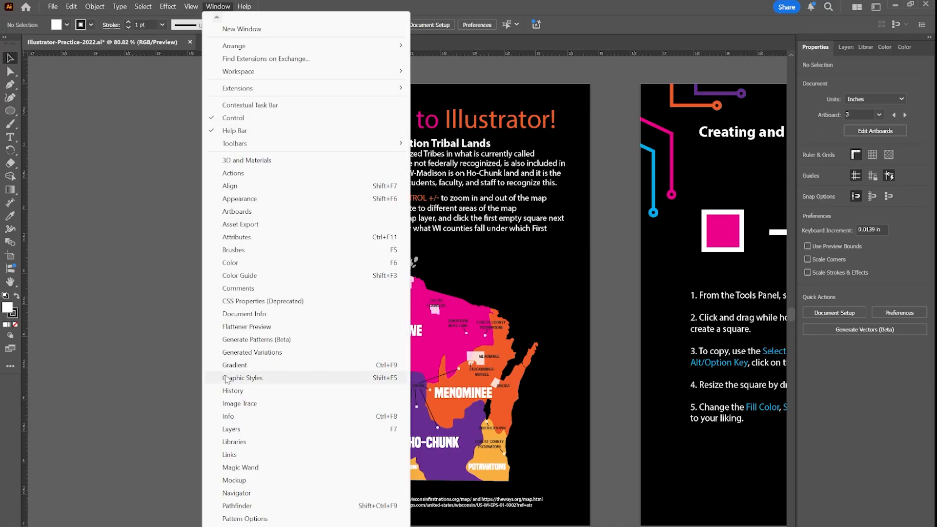
click(230, 429)
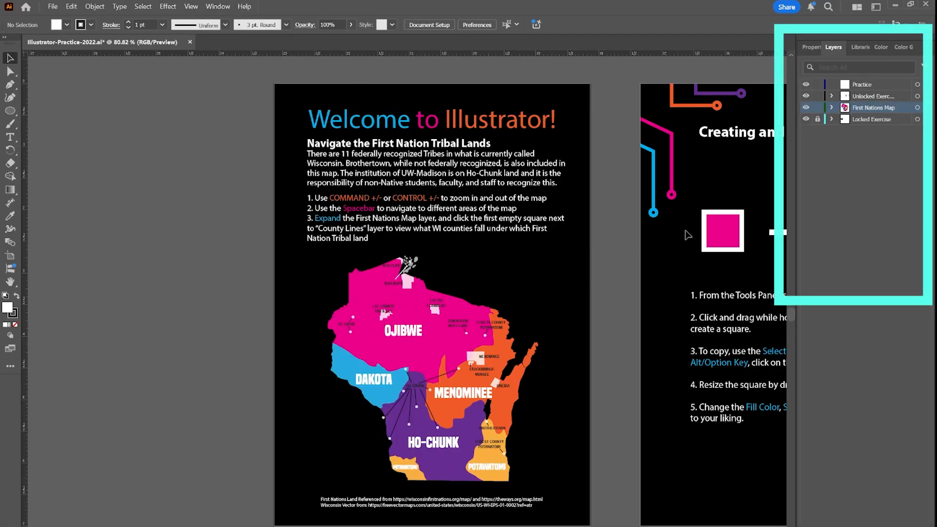
click(832, 108)
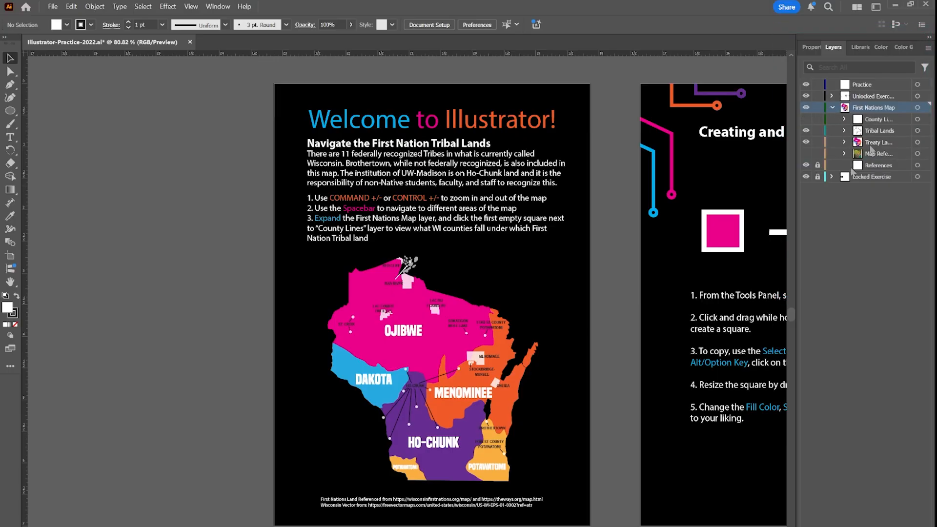
Examine the contents of the Tribal Lands sublayer, and show the County Lines sublayer on the map and hide it again.
click(874, 131)
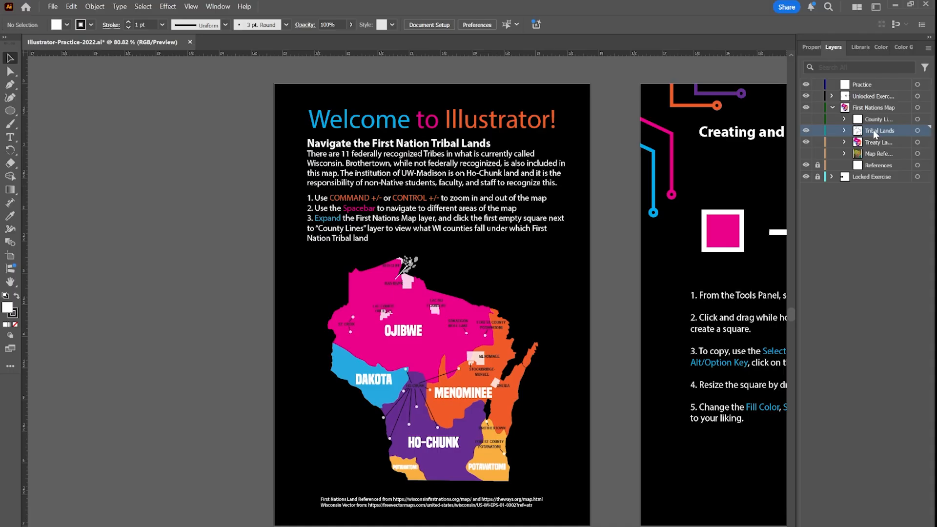
mouse_move(876, 130)
mouse_down()
mouse_move(875, 147)
mouse_move(875, 127)
mouse_up()
click(845, 131)
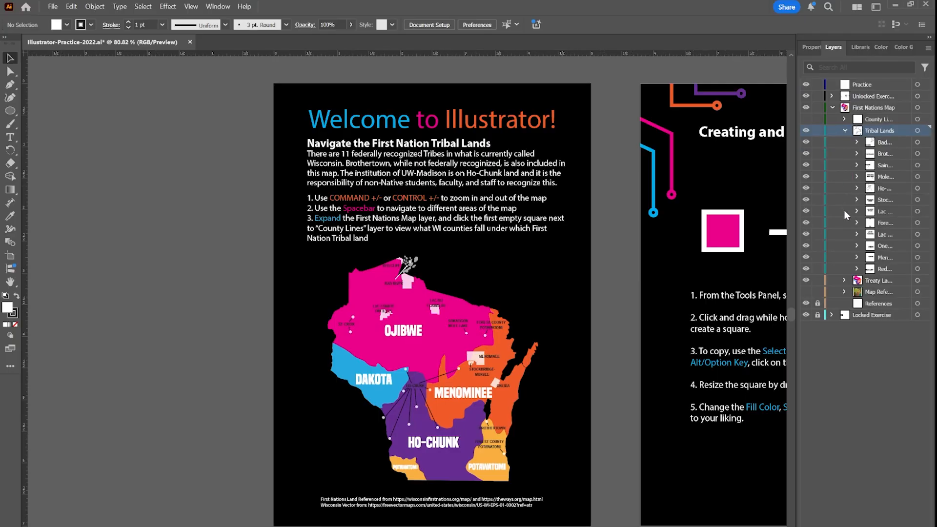
click(845, 131)
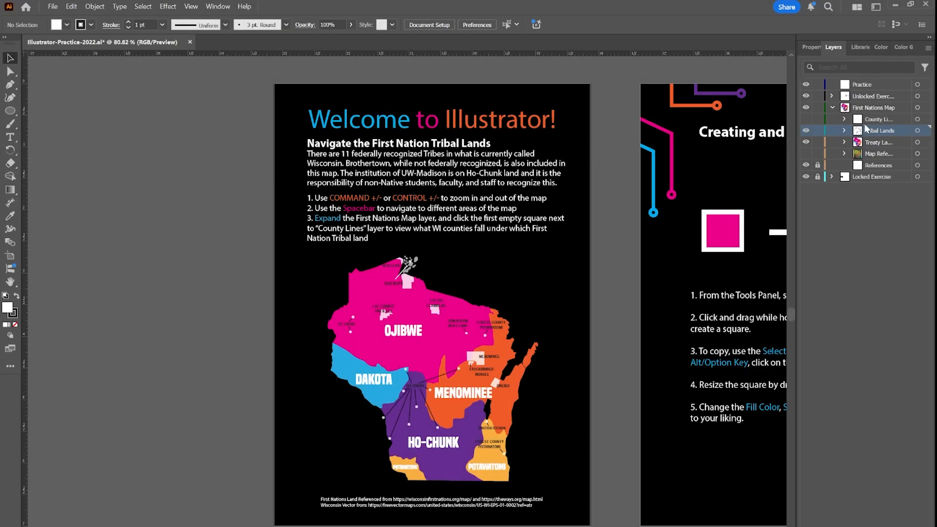
click(806, 119)
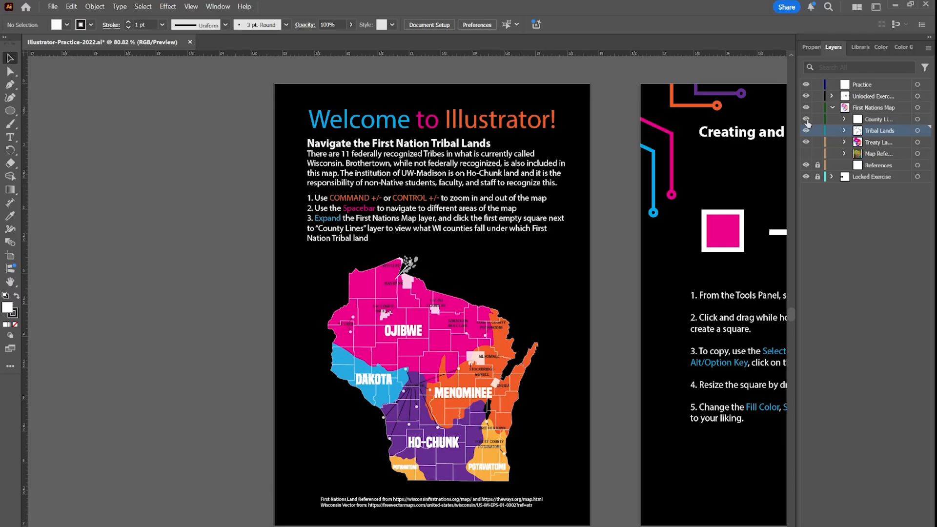
click(806, 120)
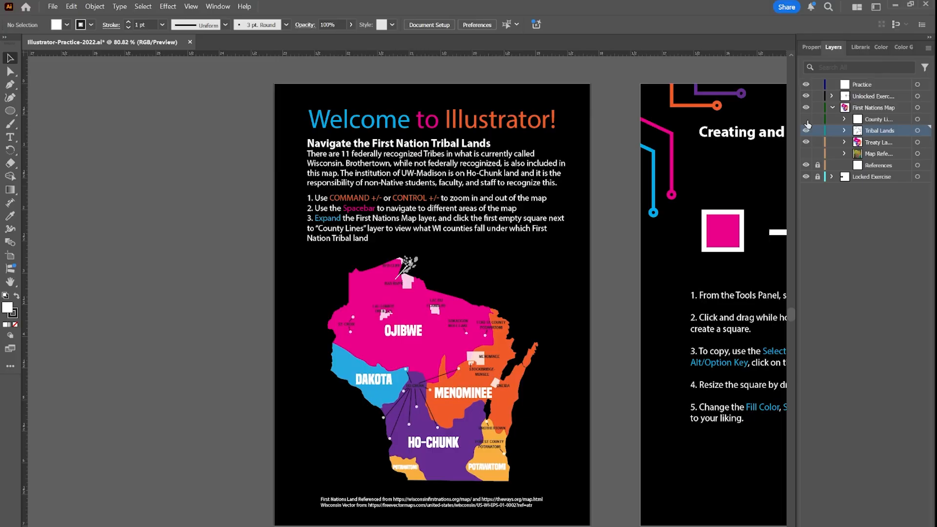
Lock the First Nations Map layer, try to select and move the map artwork, and unlock the layer again.
click(818, 108)
click(423, 328)
drag(407, 317, 461, 342)
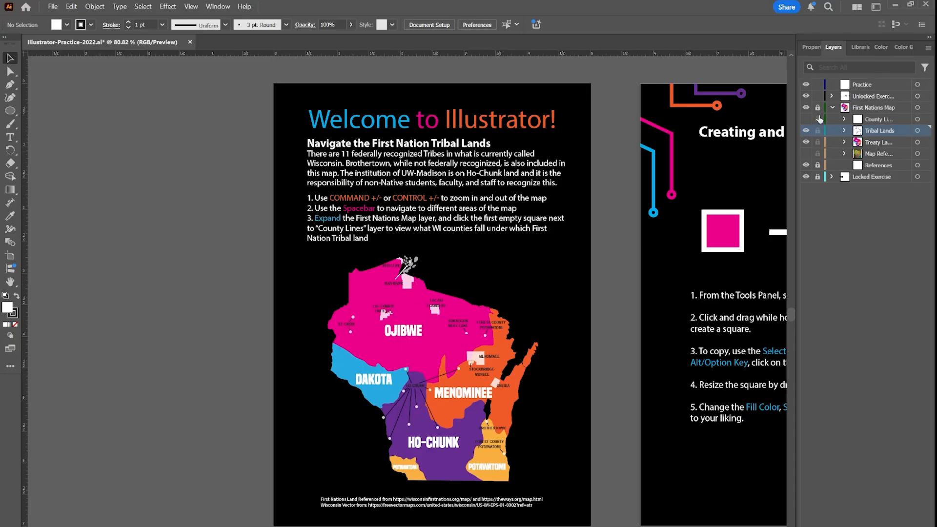
click(818, 108)
Collapse the First Nations Map layer and add a new layer named "Main Layer" at the top of the layer stack.
click(832, 108)
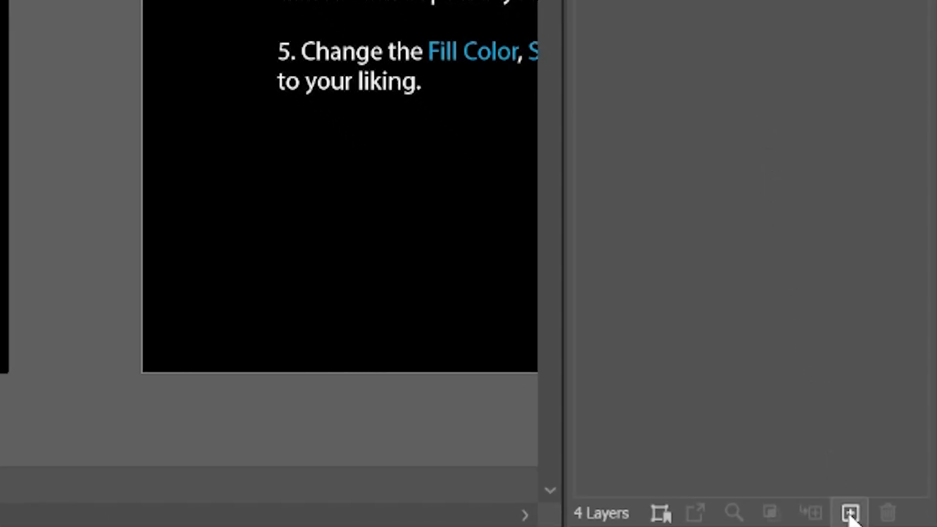
click(850, 513)
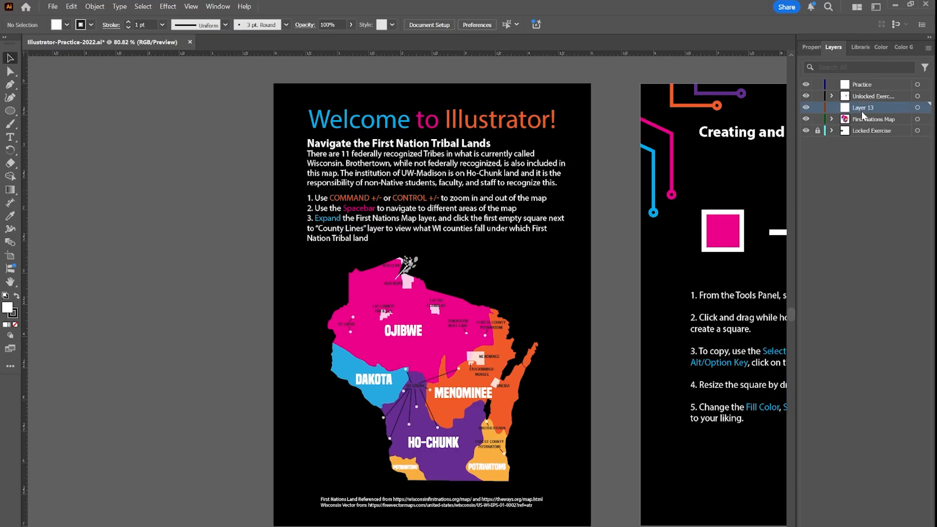
double_click(862, 110)
text(Main Layer)
key(Return)
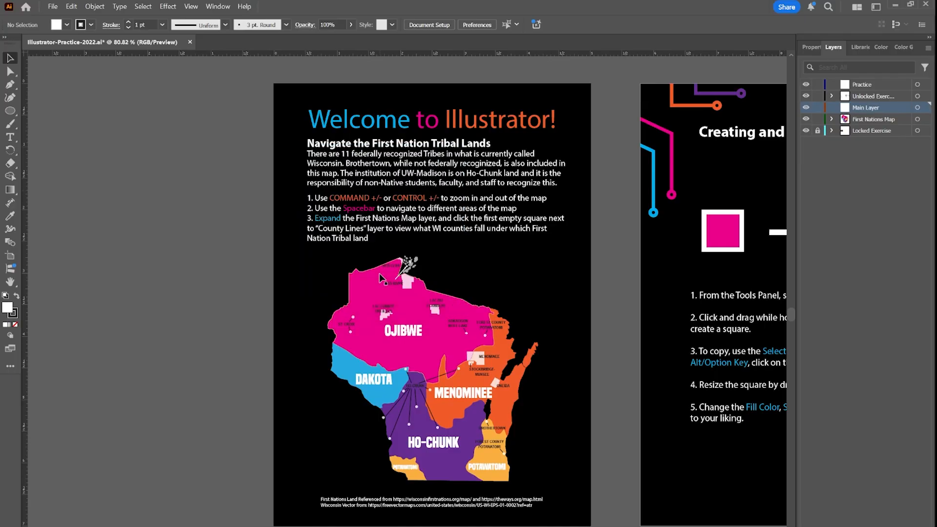
drag(866, 110, 862, 79)
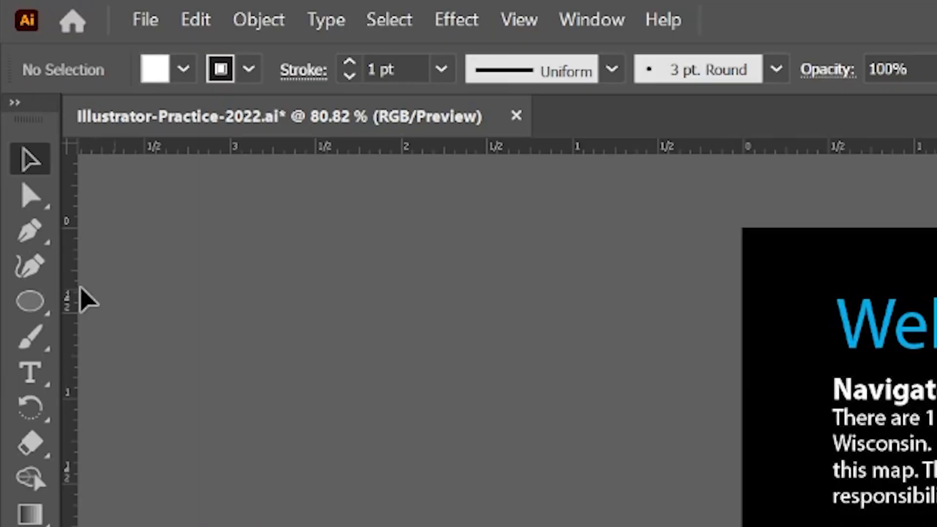
Draw a white circle on Main Layer beside the upper-right edge of the Wisconsin map, and expand that layer.
click(39, 300)
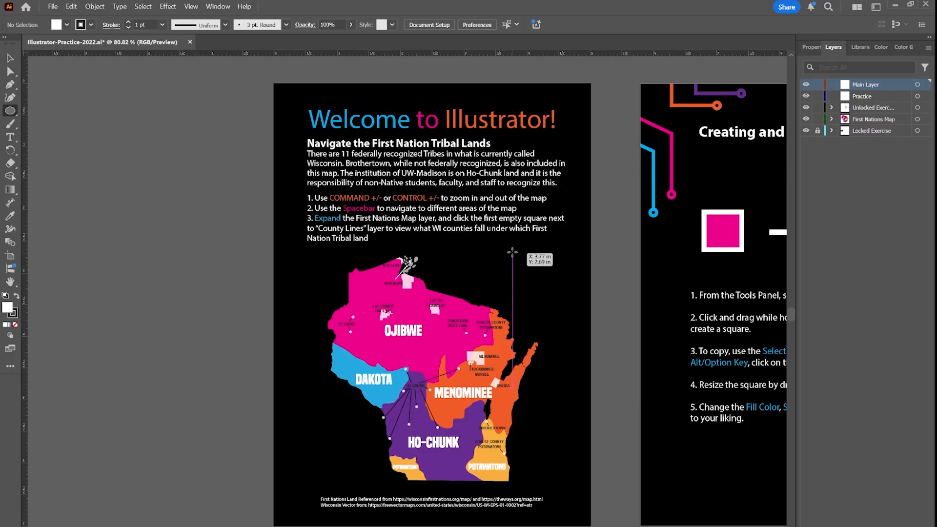
drag(512, 249, 558, 292)
key(v)
click(774, 118)
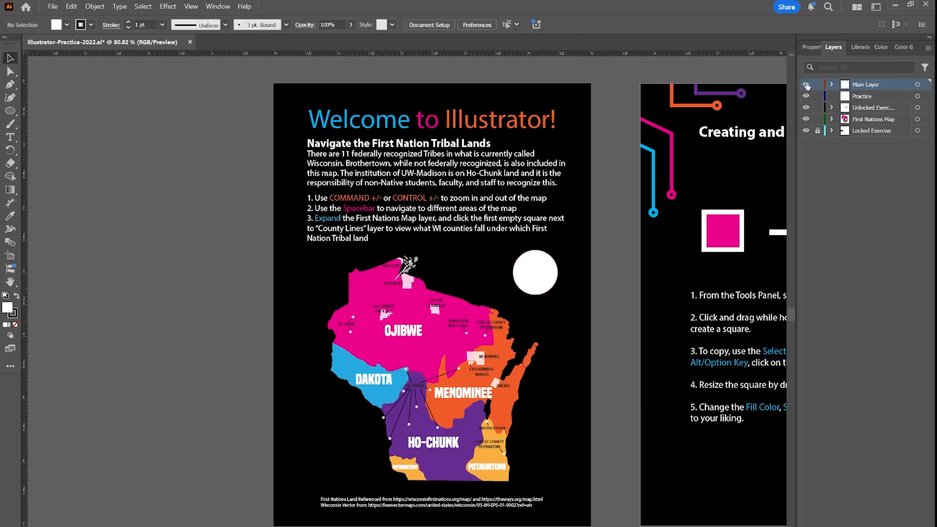
click(832, 85)
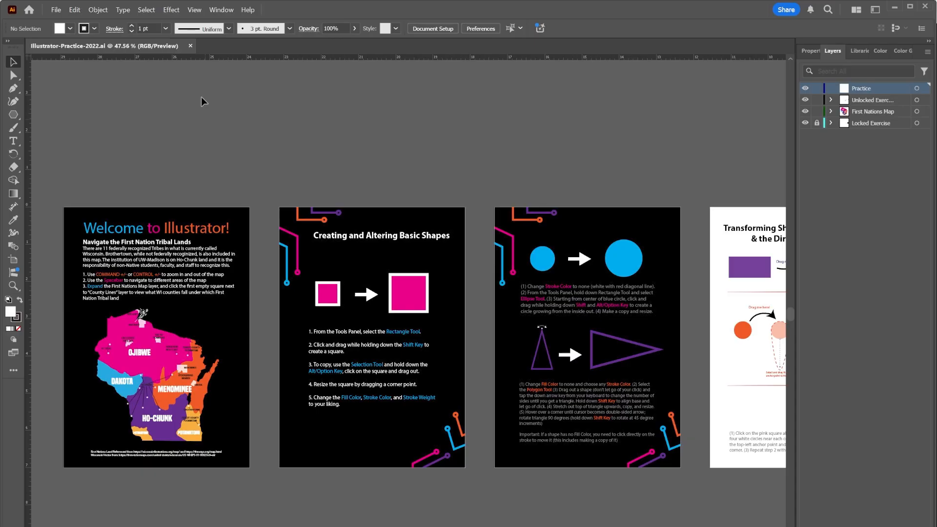
Turn on Smart Guides for the practice document.
click(197, 11)
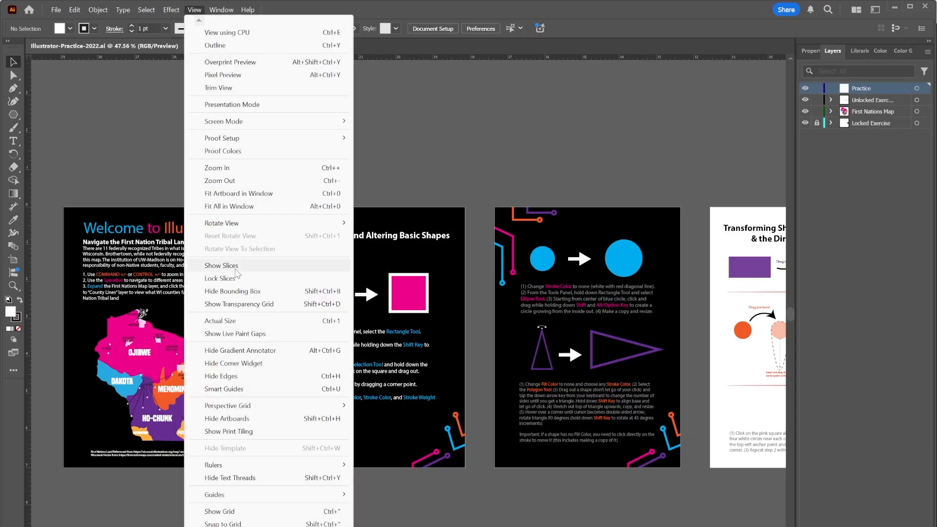
click(261, 389)
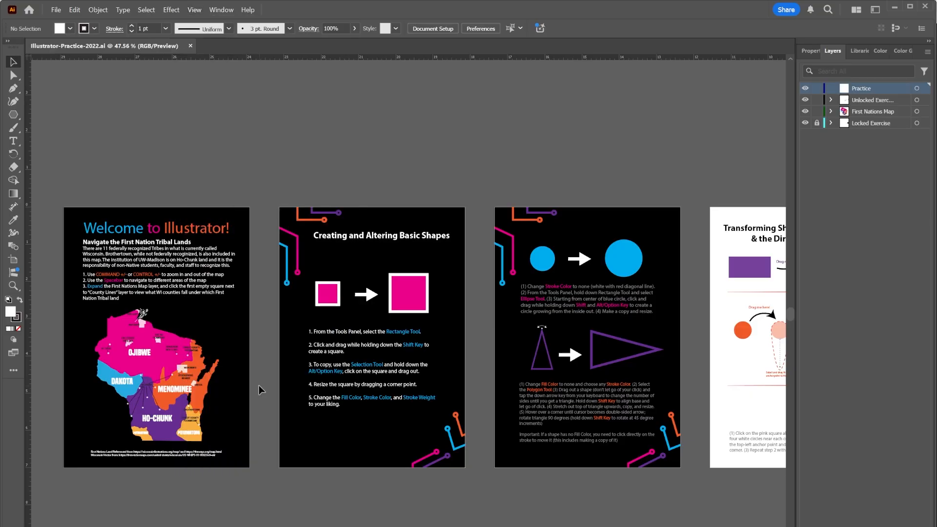
Choose the Rectangle tool for the "Creating and Altering Basic Shapes" exercise, with a bright blue fill and a yellow stroke.
click(17, 287)
click(369, 370)
mouse_move(426, 327)
mouse_down()
mouse_move(381, 348)
mouse_move(441, 320)
mouse_move(395, 345)
mouse_move(426, 326)
mouse_up()
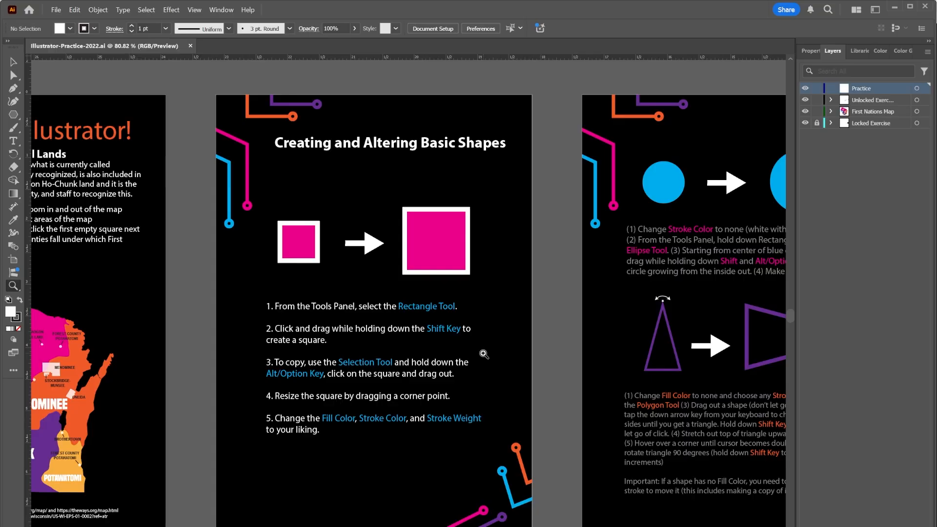
key(h)
drag(510, 331, 478, 326)
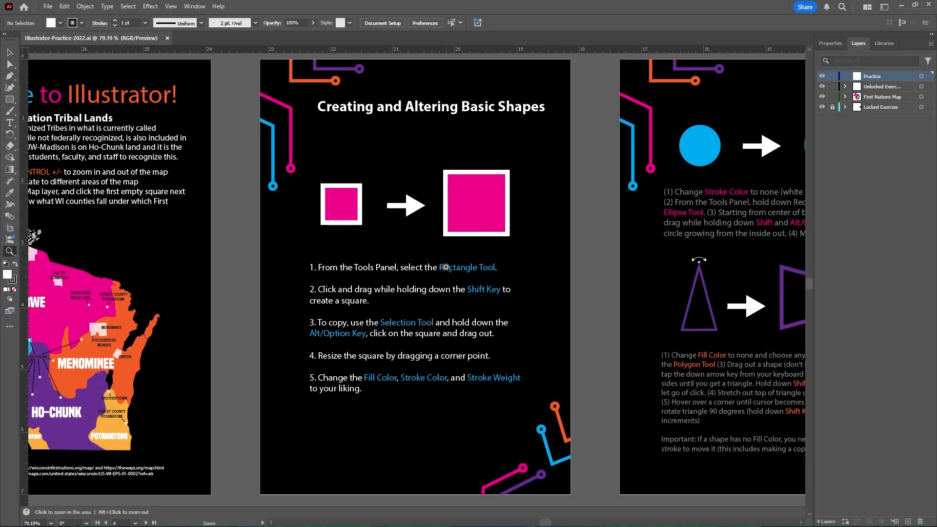
key(h)
drag(446, 267, 436, 278)
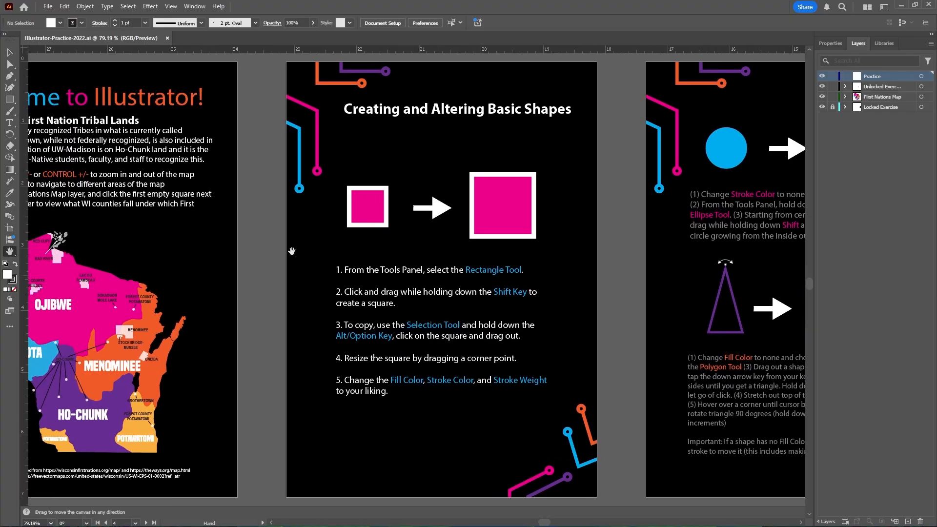
click(9, 100)
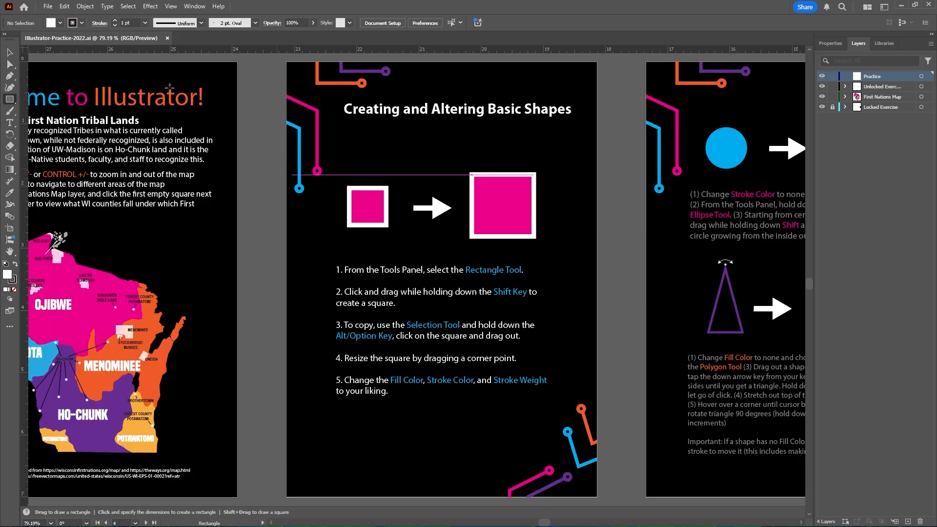
click(73, 24)
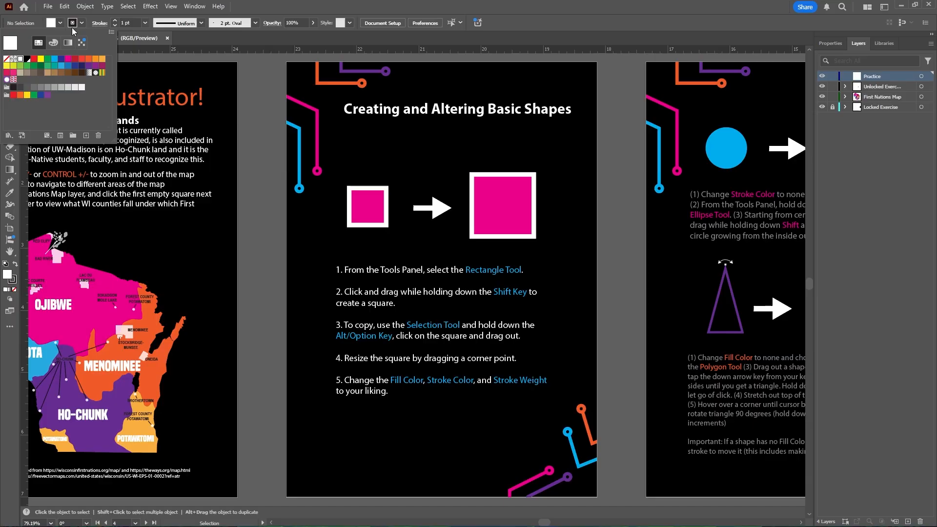
click(57, 63)
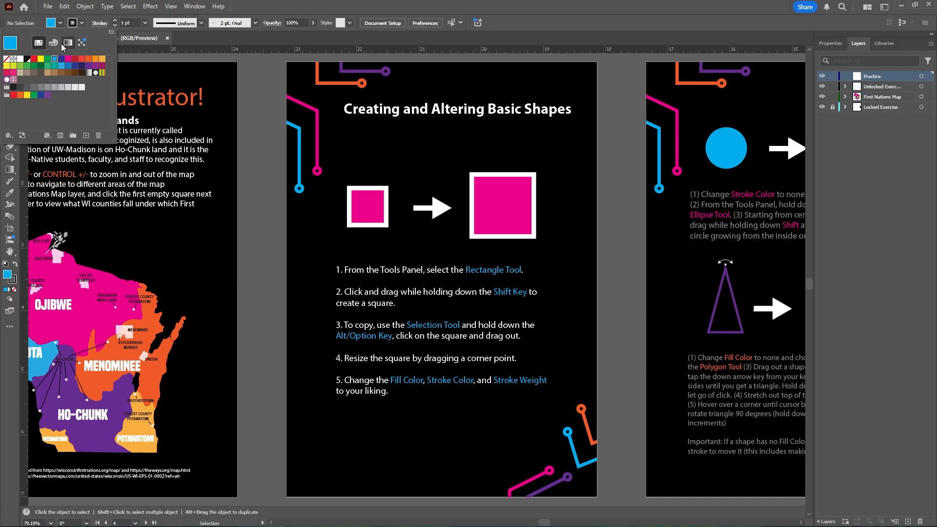
click(81, 23)
click(6, 66)
Set the stroke weight to 5 pt and draw a square about 0.59 in wide that covers the small pink square.
click(89, 22)
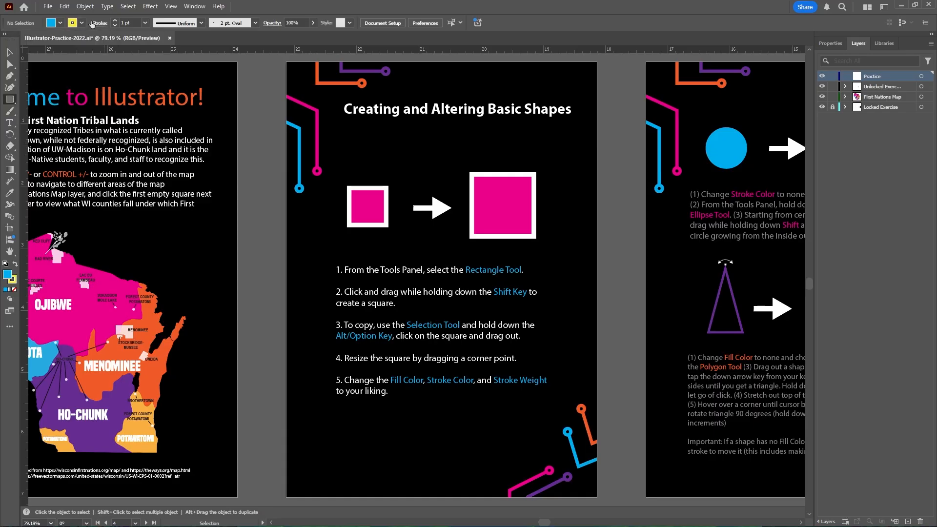
click(116, 20)
click(116, 21)
click(115, 21)
click(115, 21)
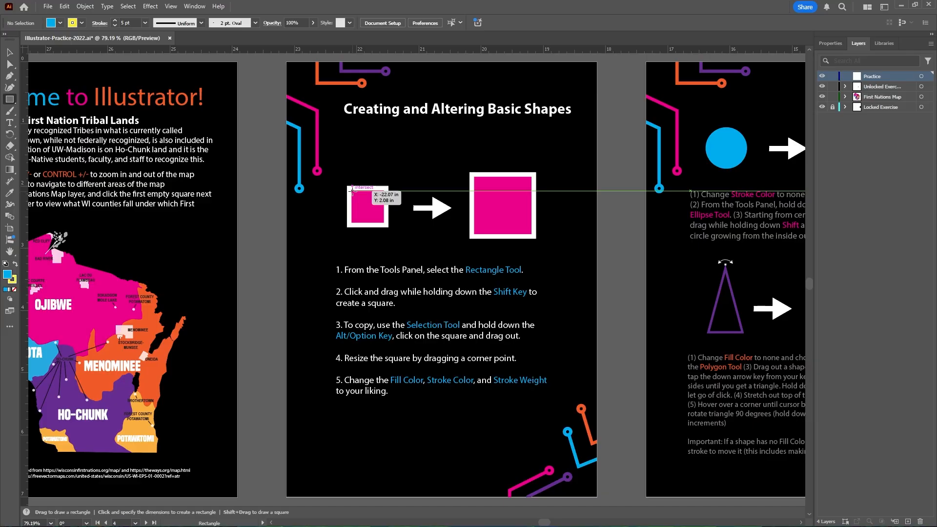
drag(351, 188, 382, 213)
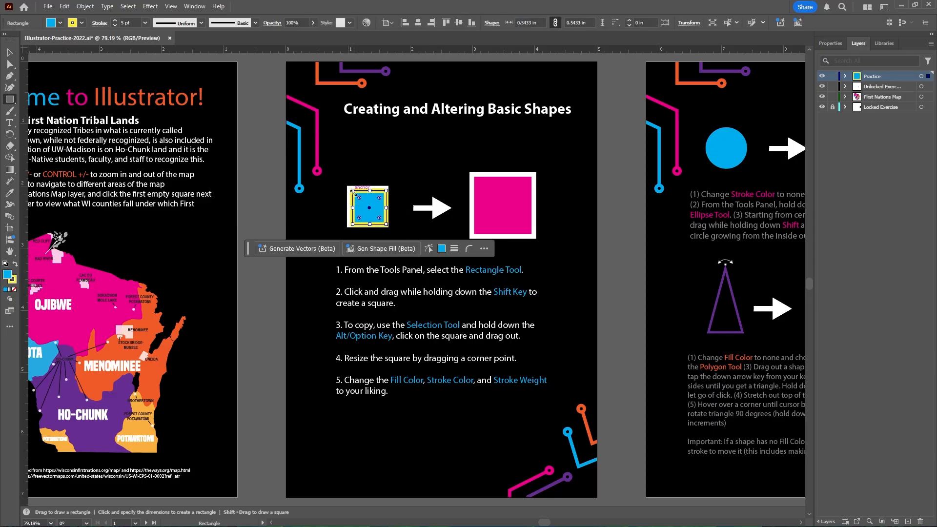
drag(353, 192, 350, 189)
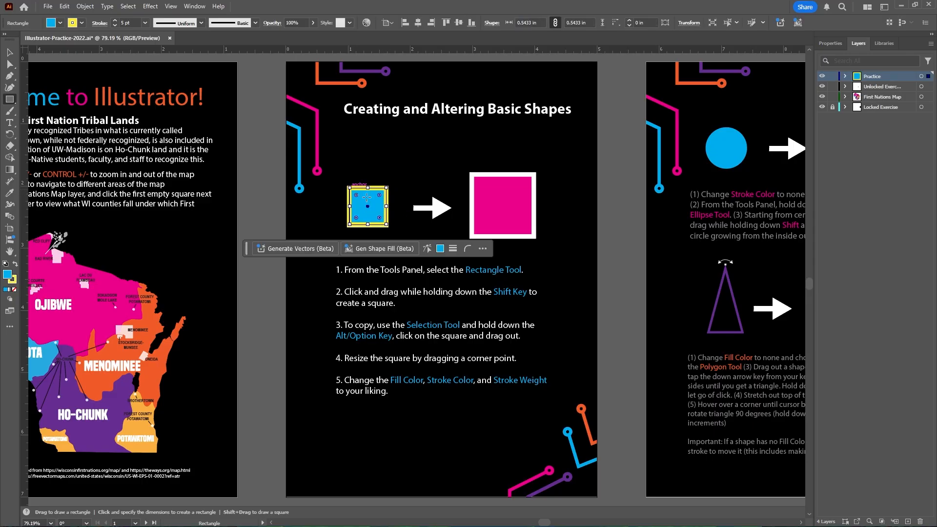
key(v)
click(331, 216)
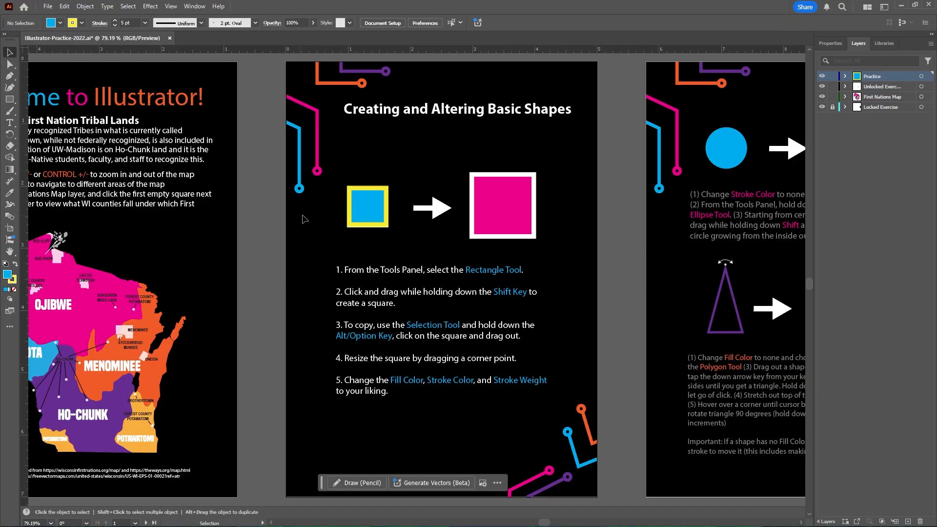
Duplicate the blue square onto the large pink square and enlarge the copy to about 1.02 by 1.01 in.
click(359, 214)
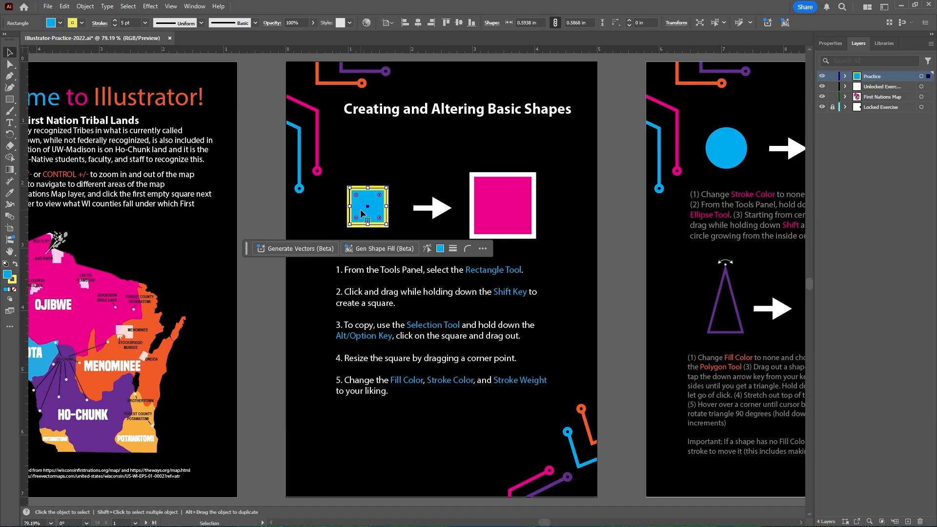
drag(361, 213, 540, 237)
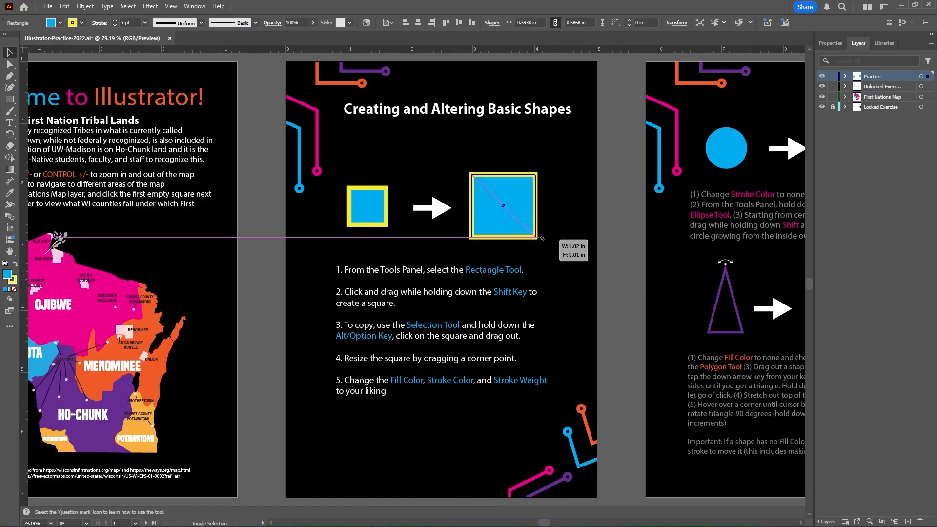
drag(541, 238, 541, 238)
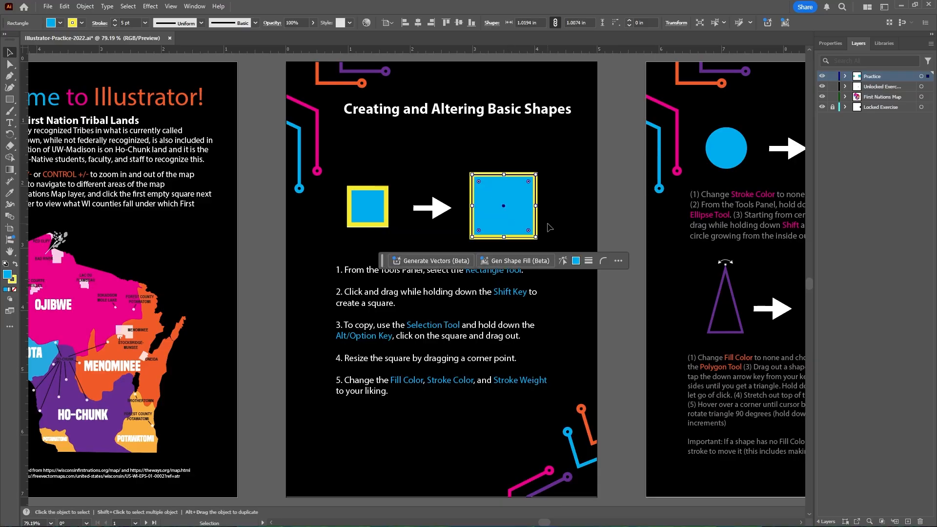
click(550, 227)
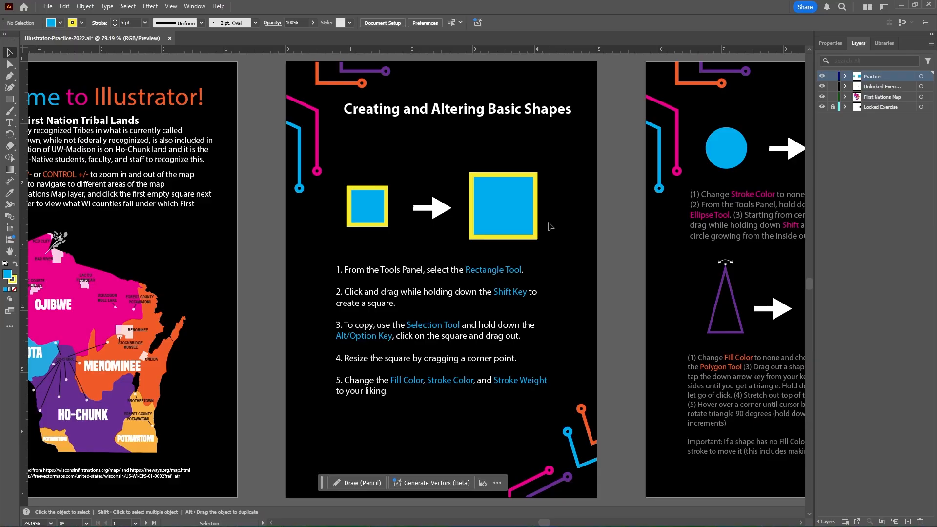
Set the larger blue square's stroke weight to 4 pt.
click(506, 213)
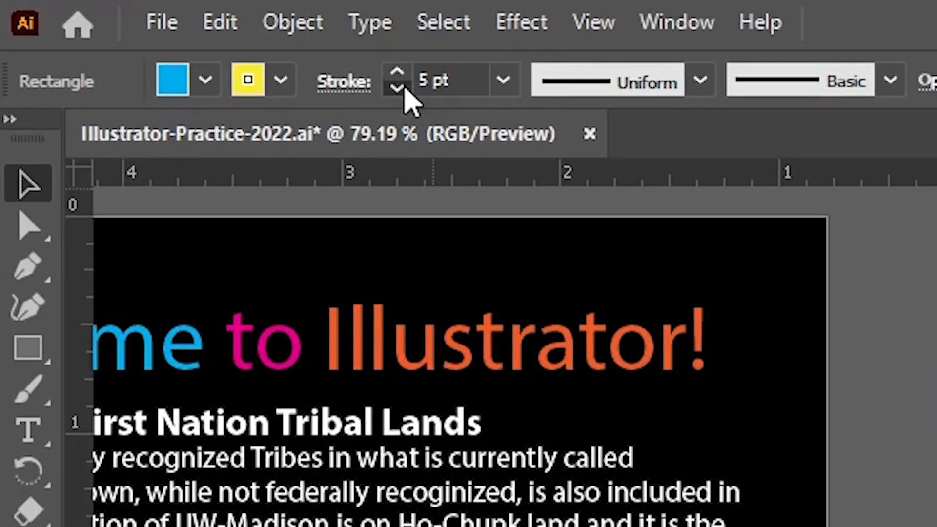
click(169, 38)
click(168, 38)
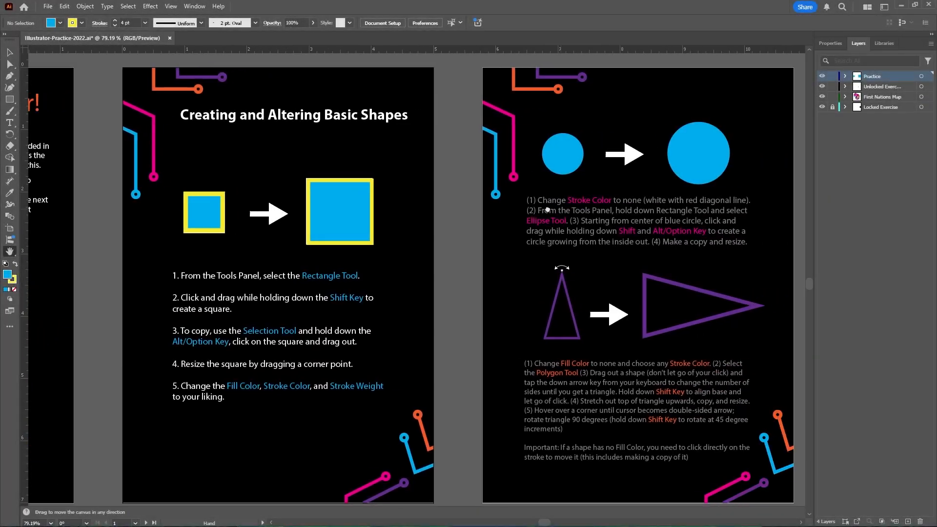
Set the stroke color to none for the circle exercise on the third artboard.
drag(575, 198, 423, 224)
key(z)
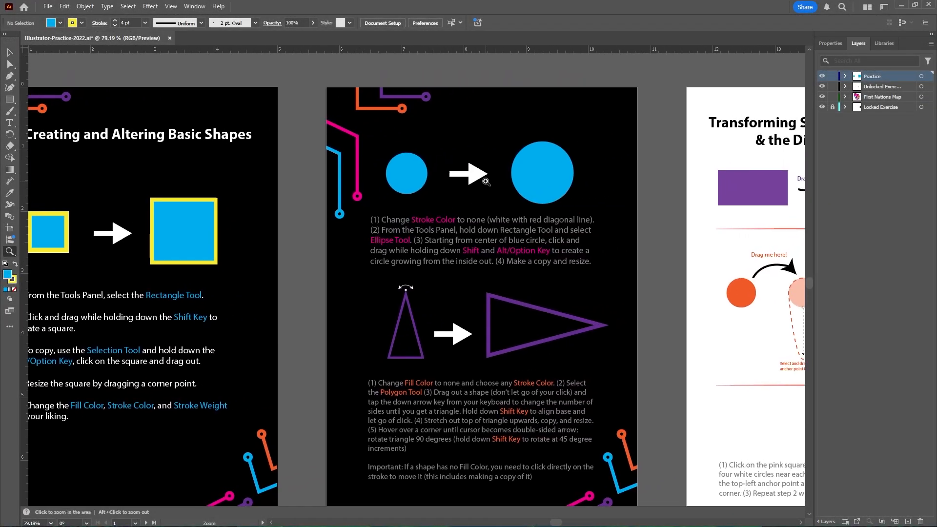
drag(486, 182, 572, 173)
scroll(570, 177, up, 2)
scroll(569, 178, up, 2)
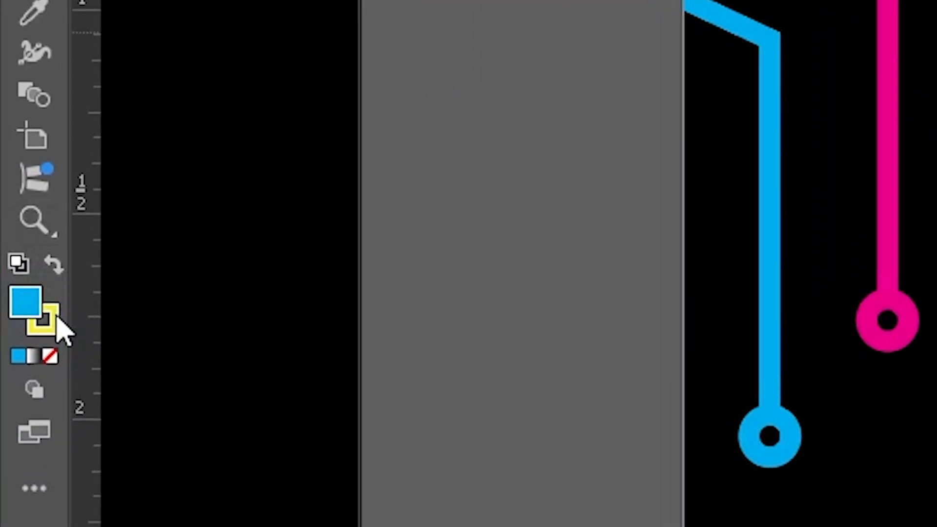
click(57, 318)
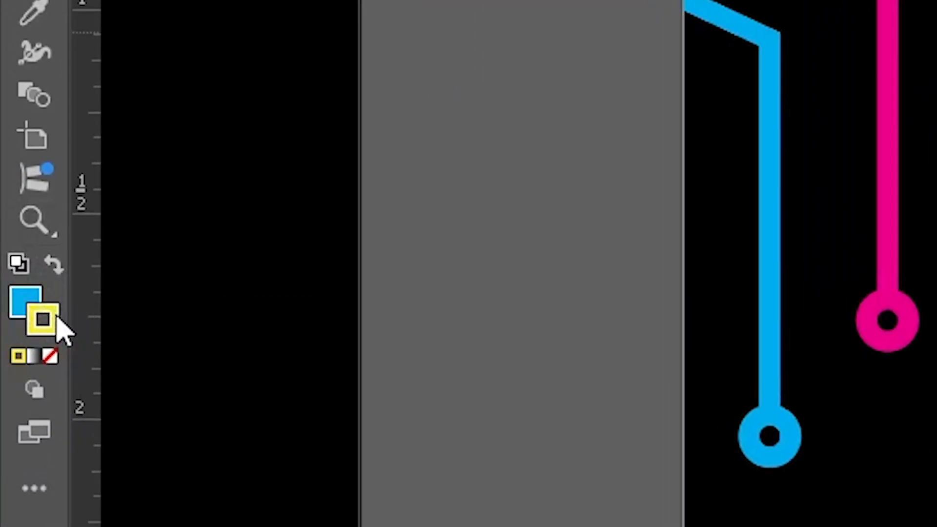
click(50, 360)
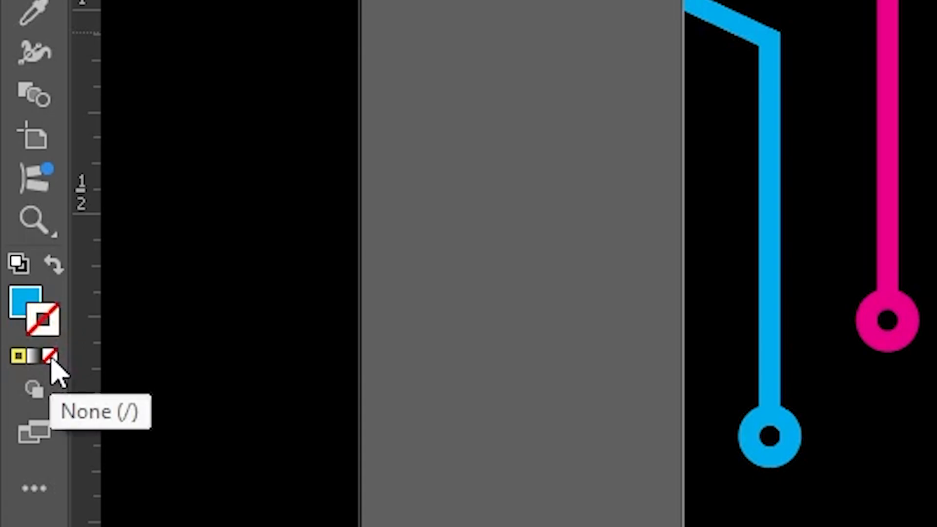
Set the fill color to pink FF45FF and draw a circle about 0.66 in across from the center of the small blue circle.
click(24, 293)
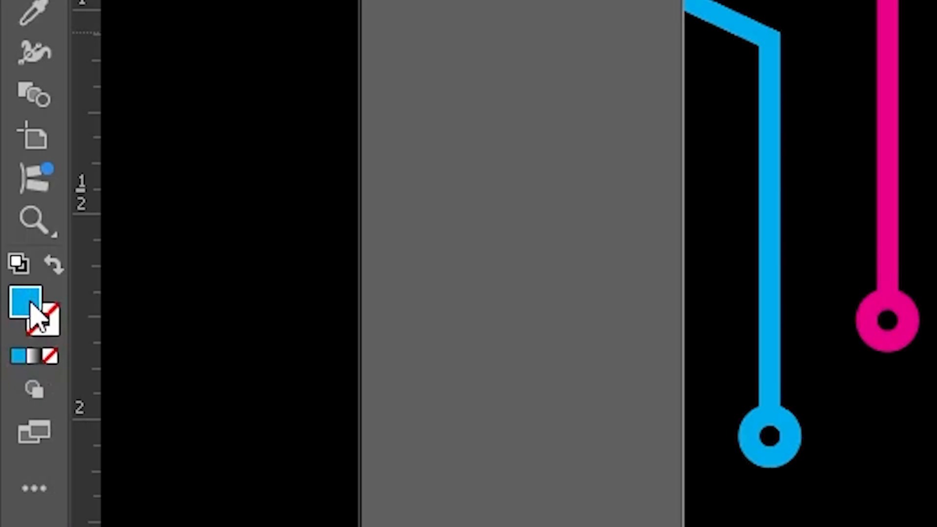
double_click(26, 302)
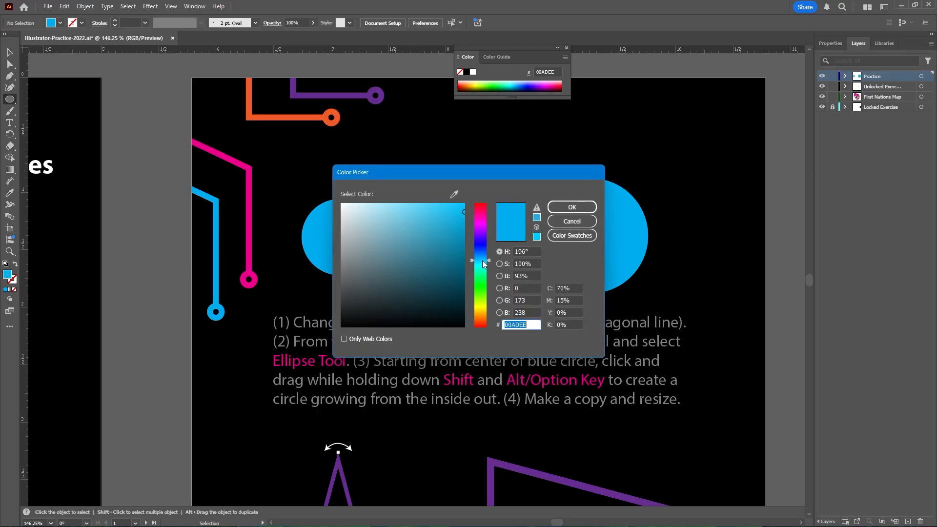
mouse_move(484, 261)
mouse_down()
mouse_move(485, 224)
mouse_move(418, 203)
mouse_move(432, 200)
mouse_up()
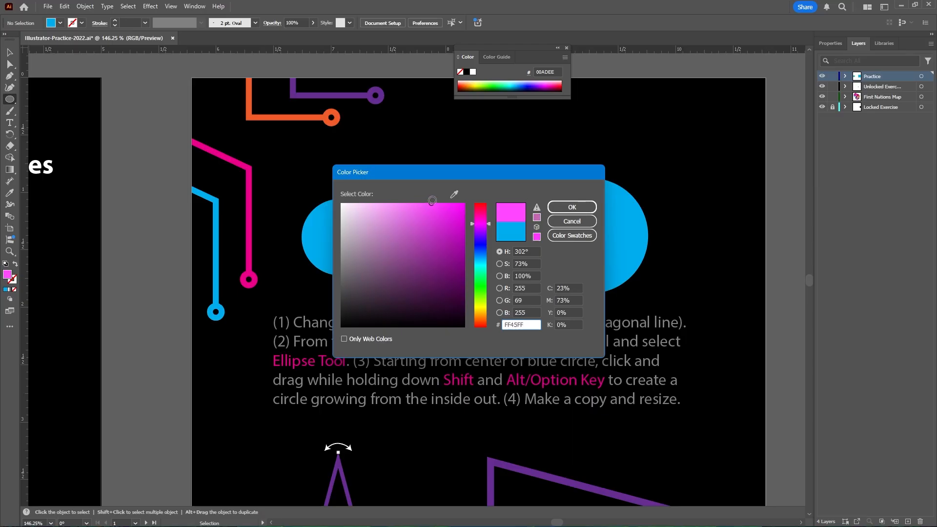
click(571, 207)
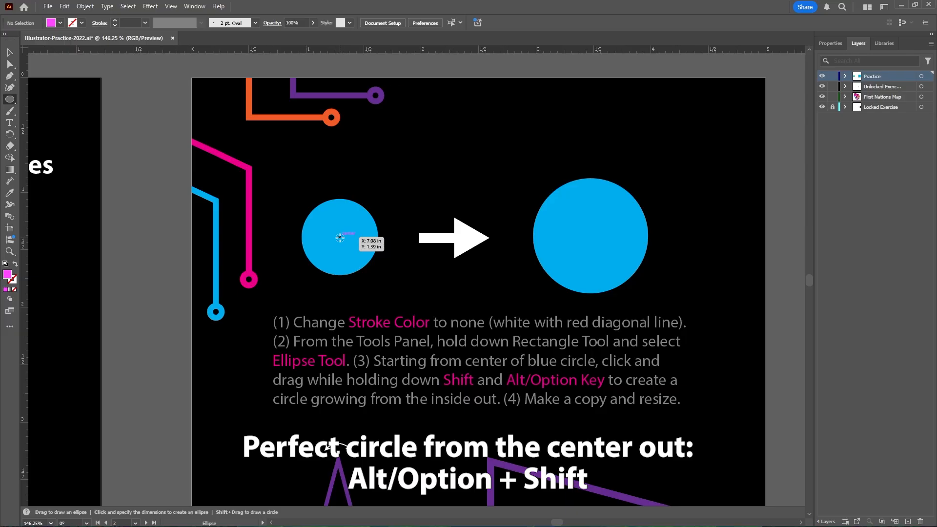
drag(340, 238, 380, 210)
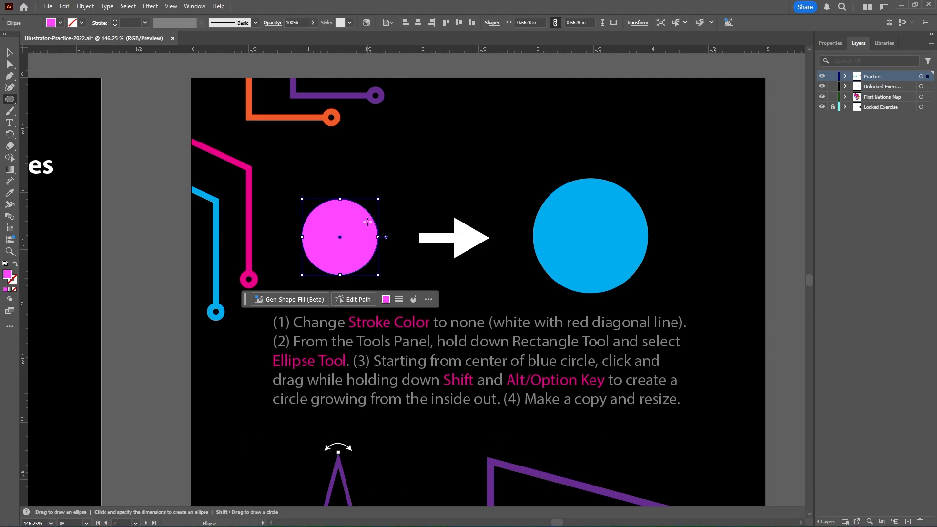
Duplicate the pink circle onto the large blue circle and enlarge the copy from its center to cover it.
key(v)
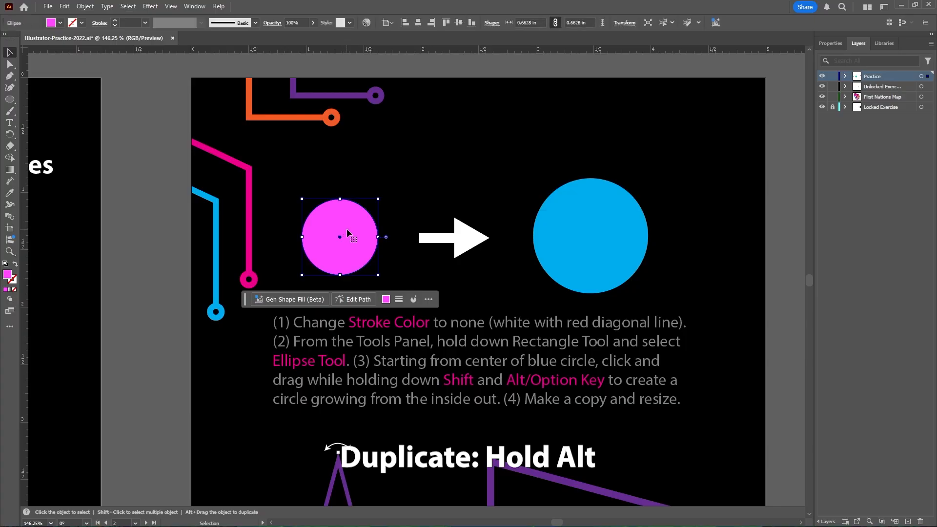
drag(345, 233, 595, 231)
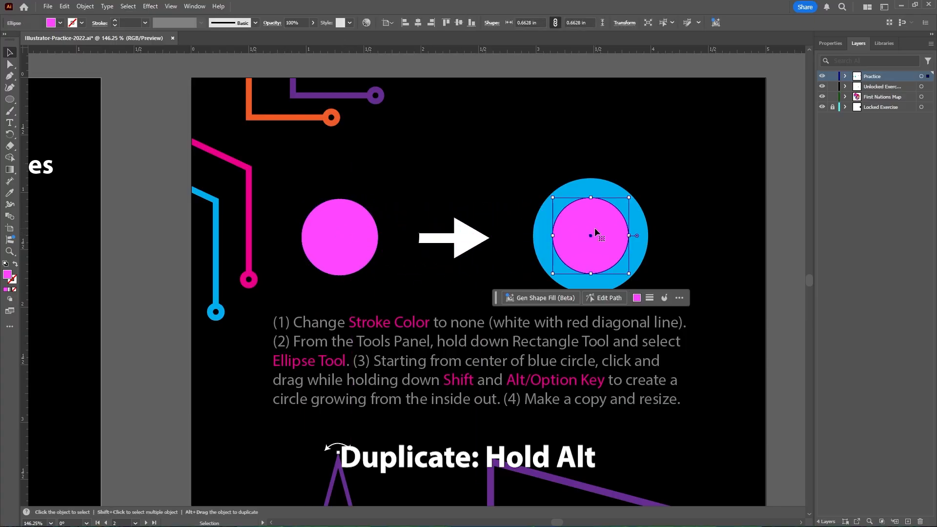
drag(590, 197, 599, 182)
click(518, 195)
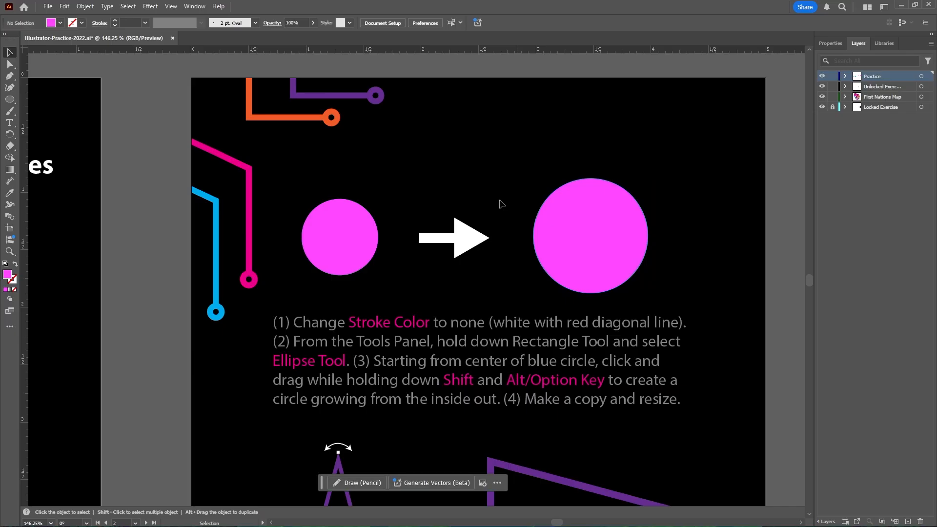
For the triangle exercise on the third artboard, set the fill to none and the stroke color to green 7AFF48.
scroll(514, 336, up, 1)
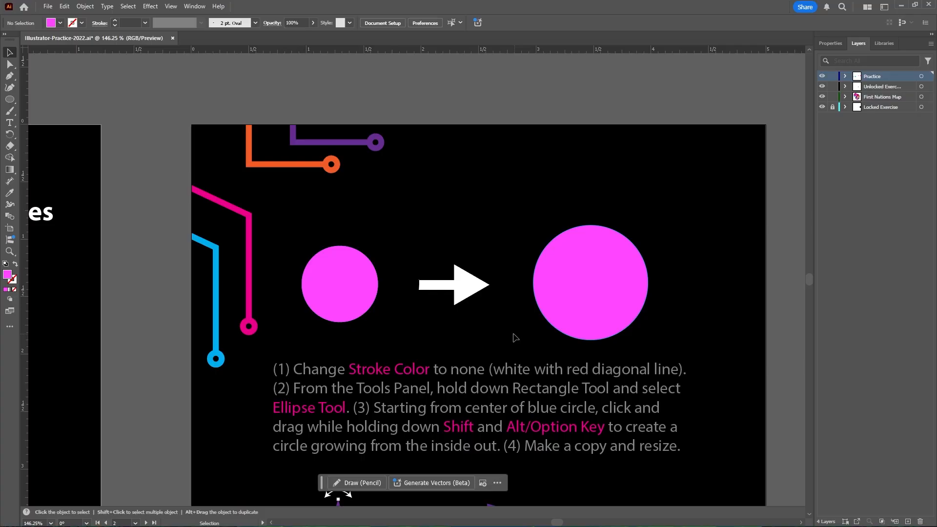
scroll(507, 333, down, 3)
scroll(501, 330, down, 5)
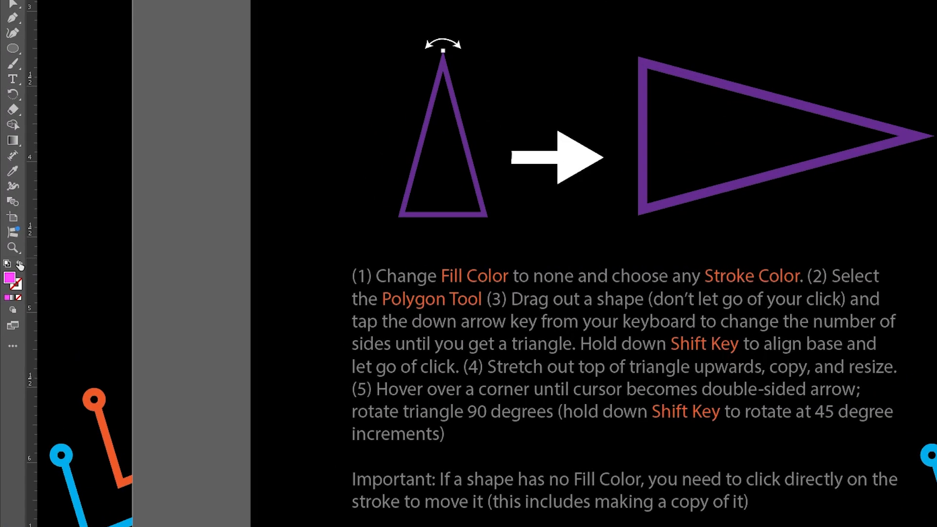
click(19, 264)
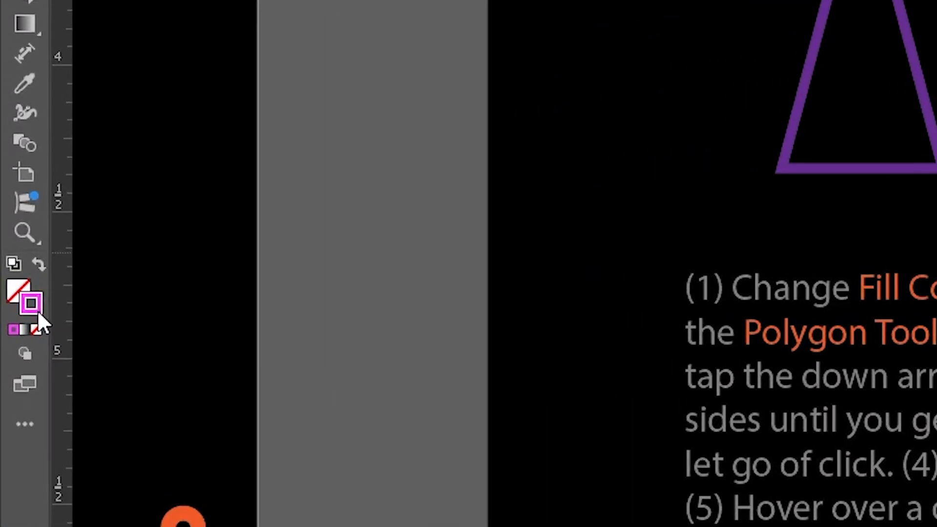
double_click(37, 303)
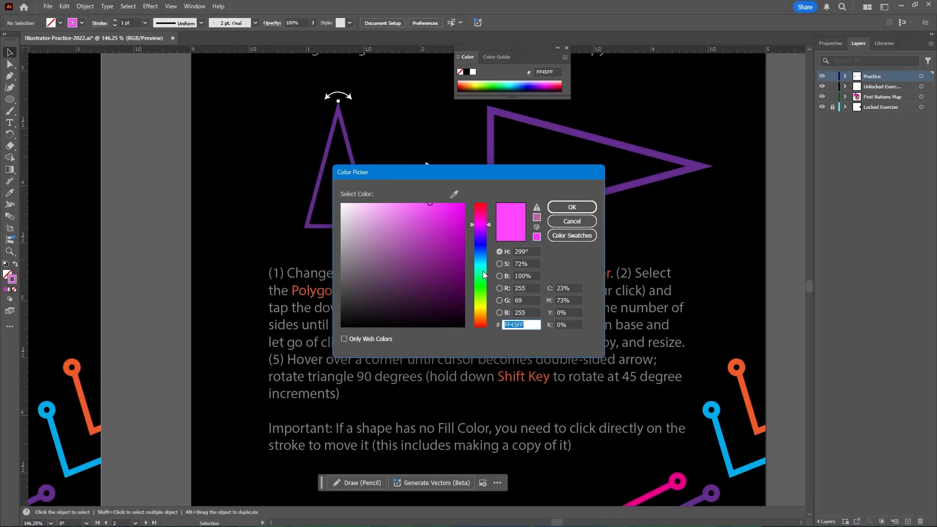
click(486, 291)
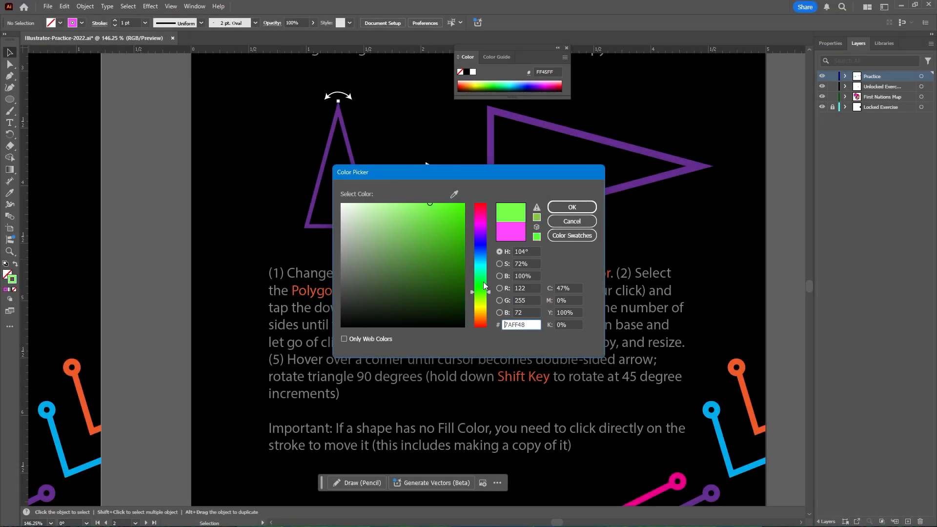
click(561, 210)
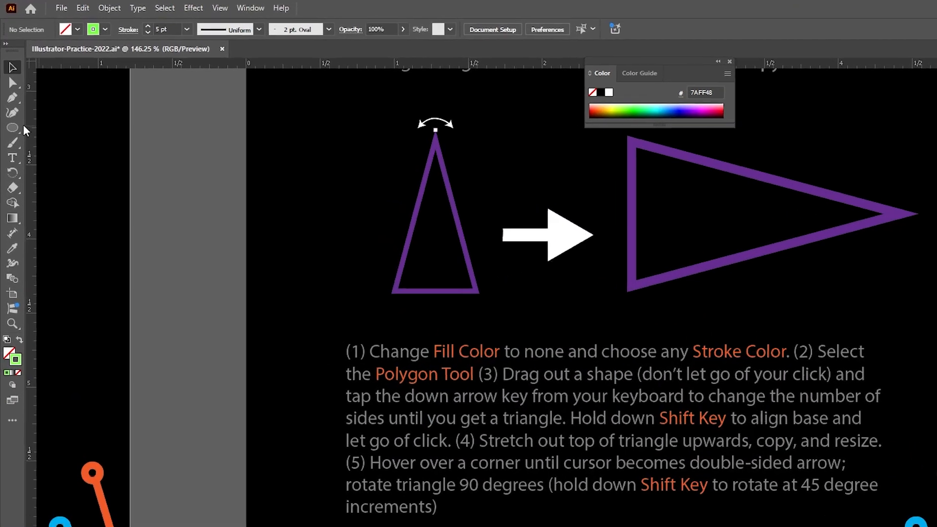
Draw a level-based triangle about 0.91 in wide and 0.79 in tall over the small purple triangle with the Polygon Tool.
click(22, 128)
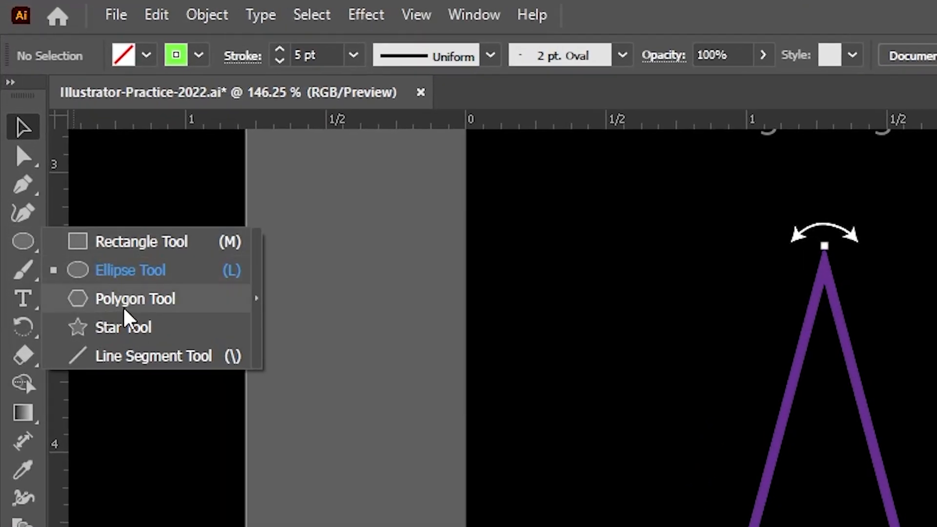
click(125, 308)
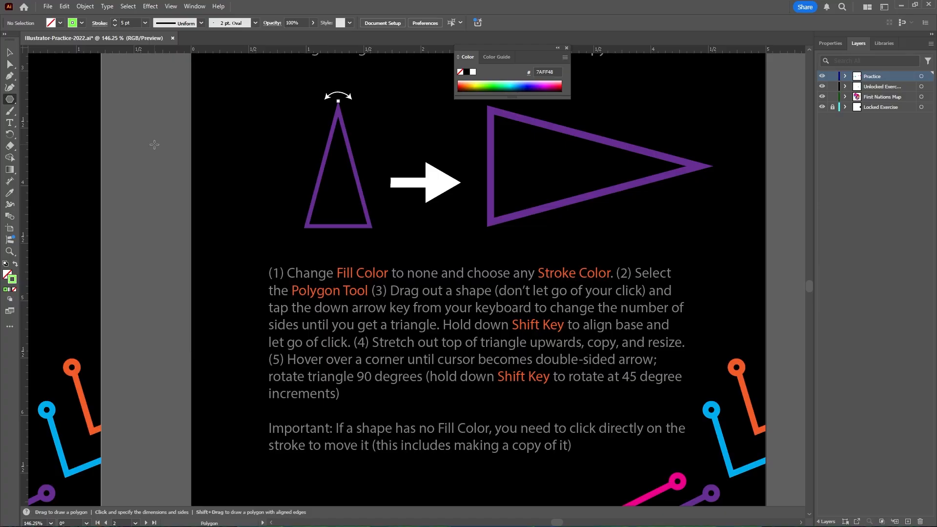
drag(154, 145, 338, 225)
key(Down)
key(Down)
key(Down)
key(Down)
key(shift)
key(v)
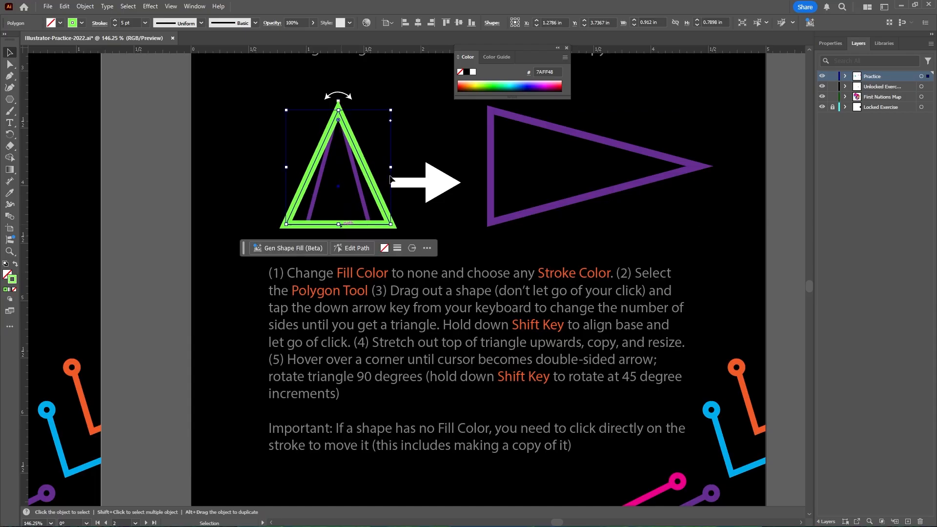
Resize the green triangle to about 0.50 in wide and 0.94 in tall over the small purple triangle, and close the floating Color panel.
drag(391, 169, 339, 177)
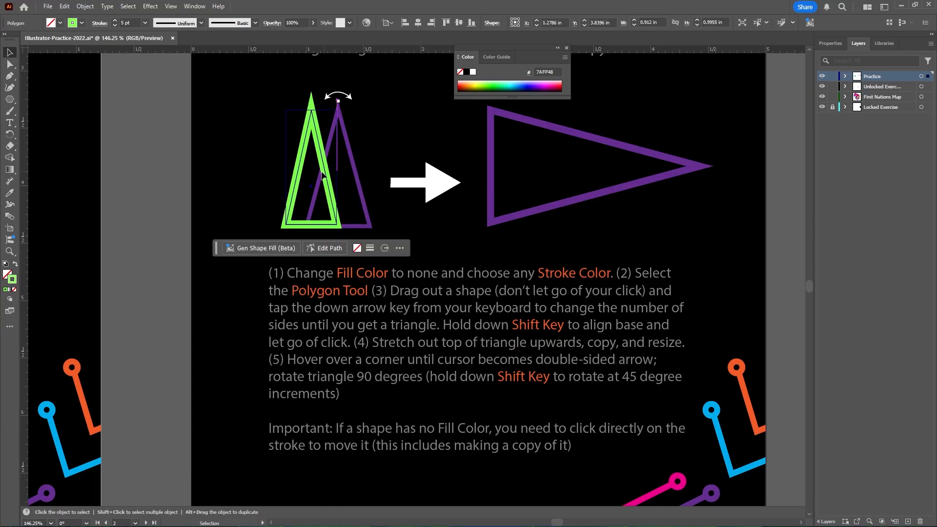
drag(311, 110, 343, 141)
drag(339, 223, 339, 222)
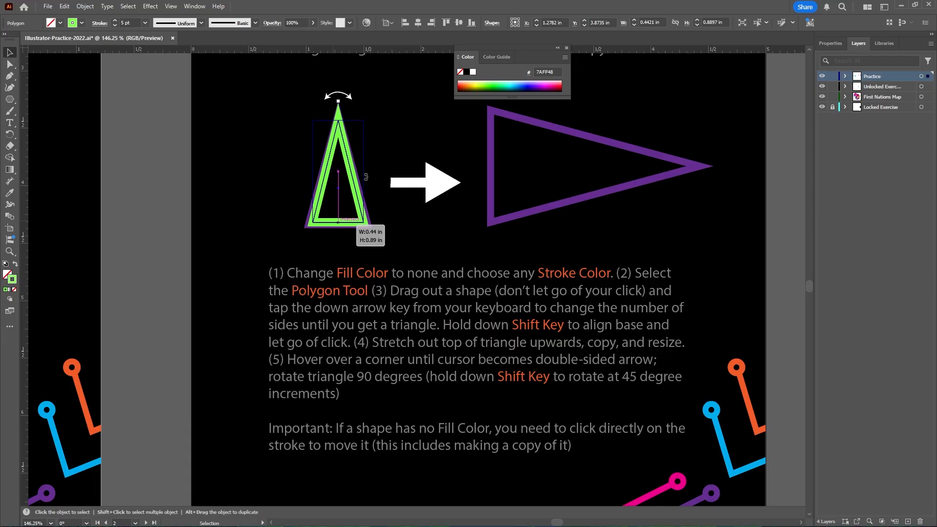
drag(366, 172, 368, 172)
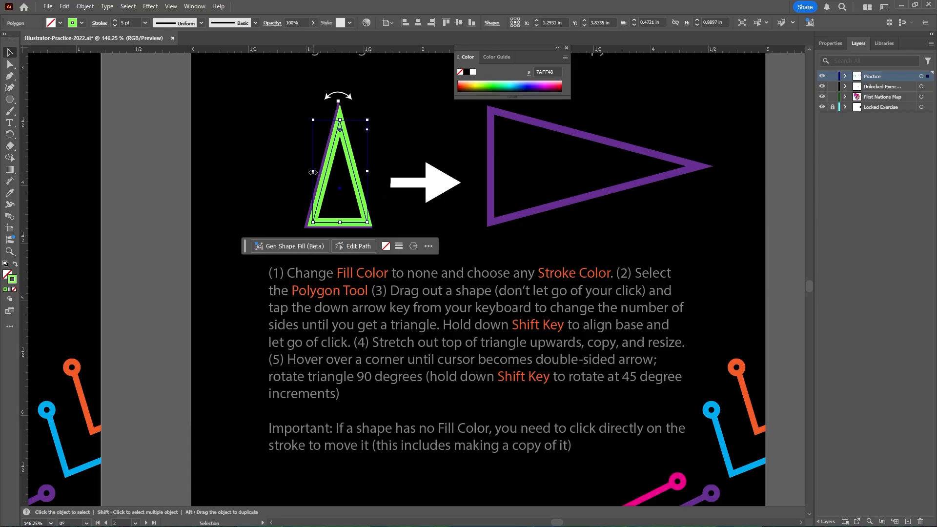
drag(312, 173, 309, 173)
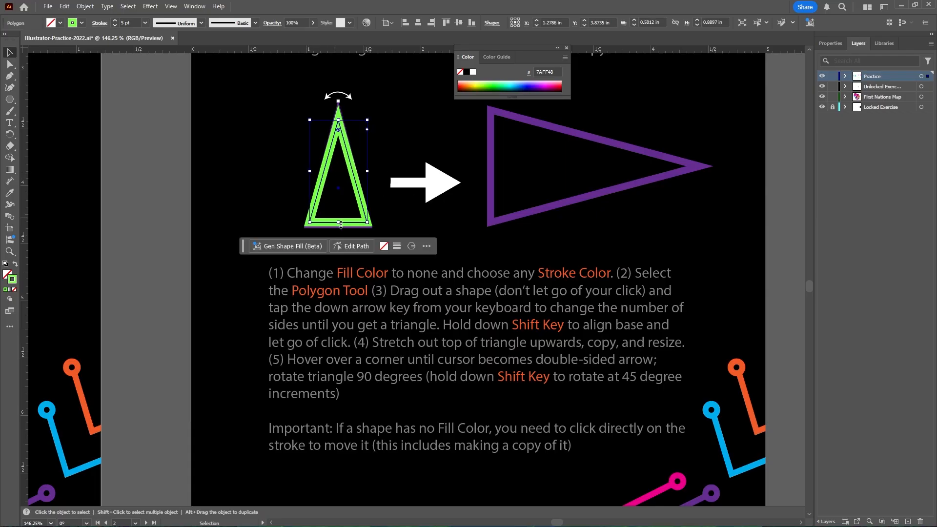
drag(338, 222, 338, 226)
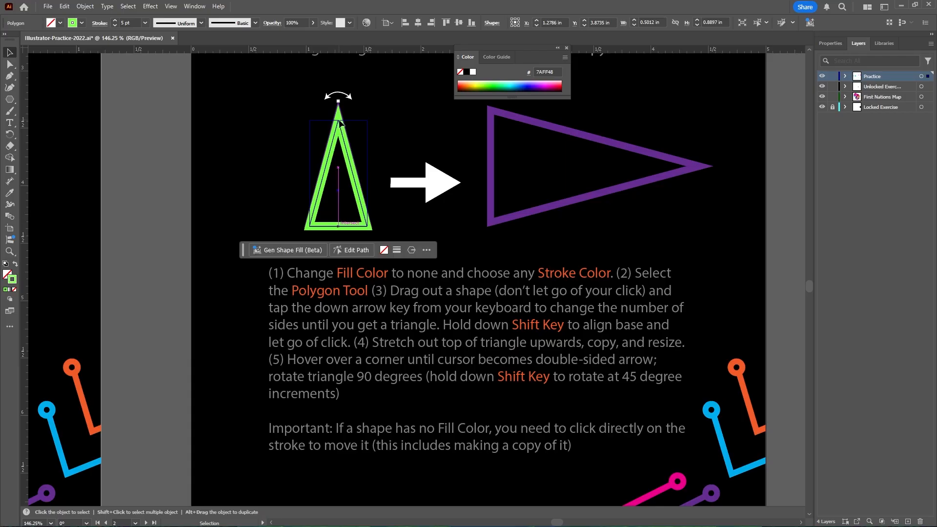
drag(338, 120, 338, 119)
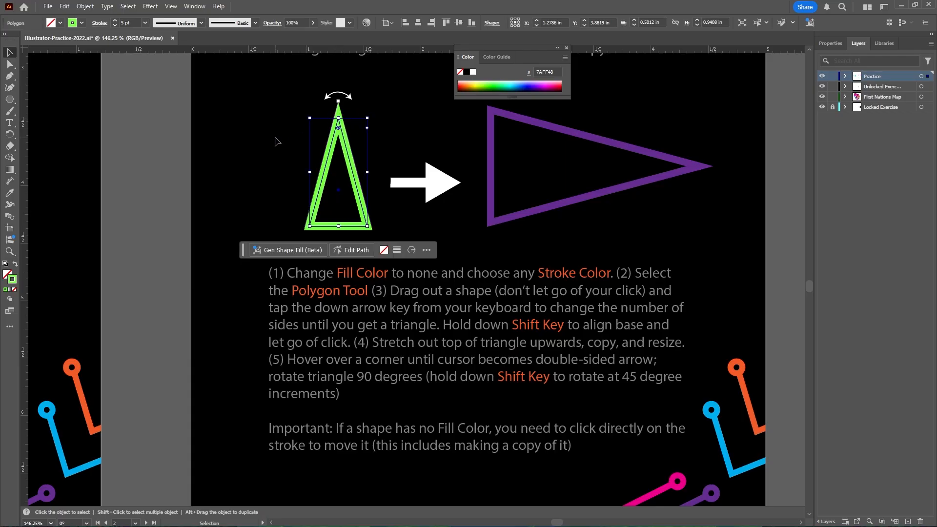
click(274, 143)
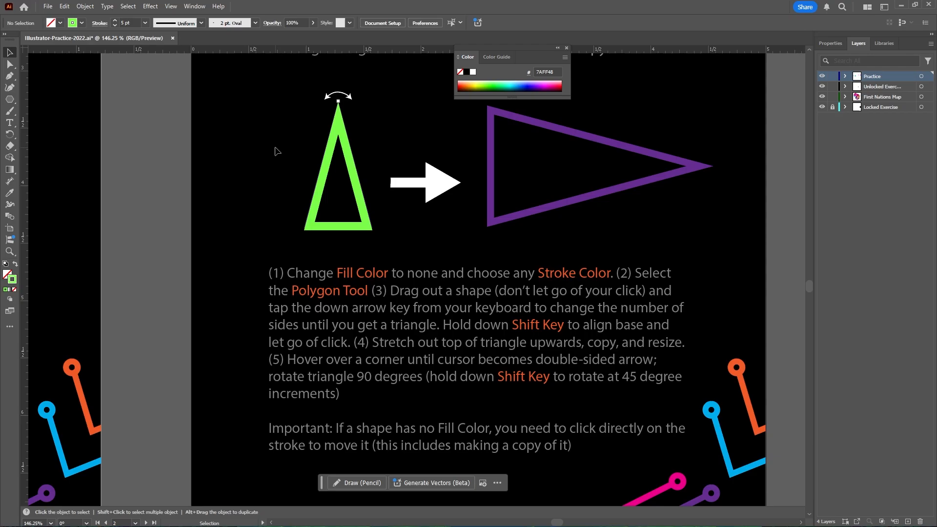
click(566, 48)
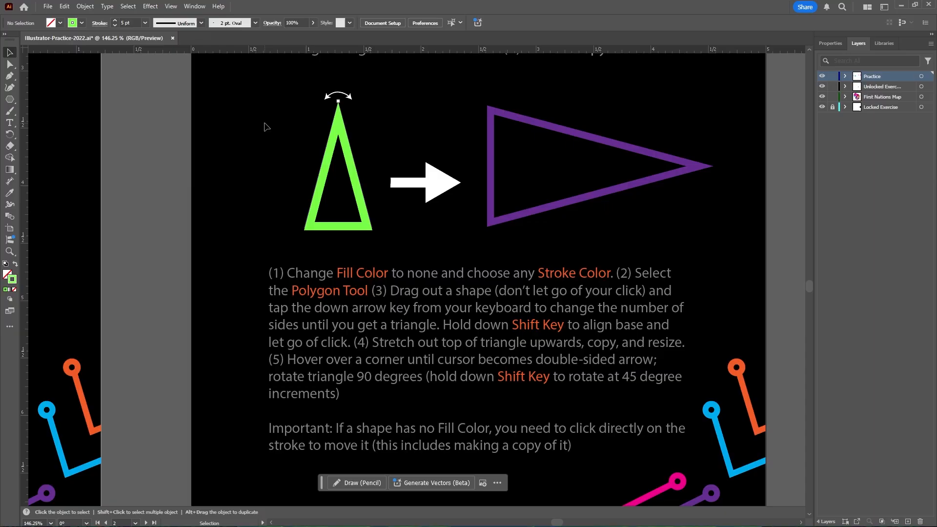
Duplicate the green triangle straight across onto the large purple triangle, about 1.81 in away.
click(337, 127)
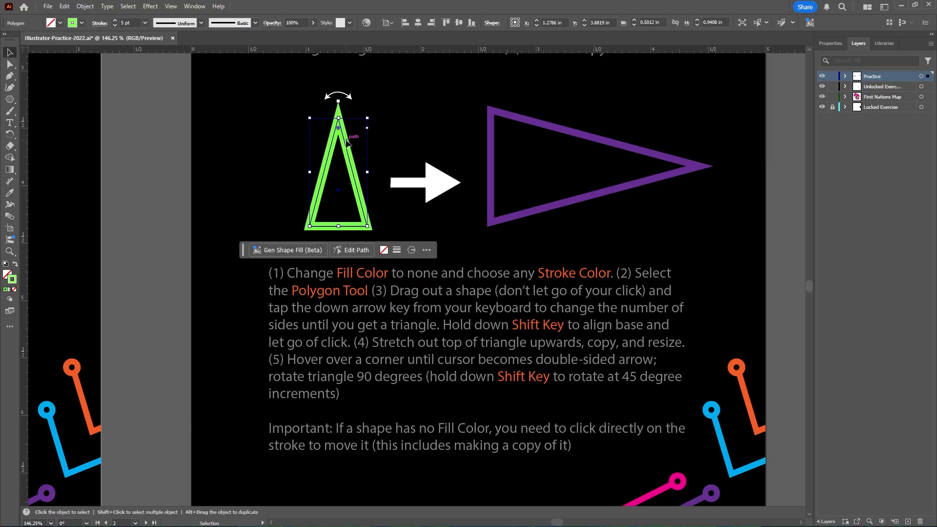
click(363, 141)
click(349, 145)
drag(350, 147, 555, 150)
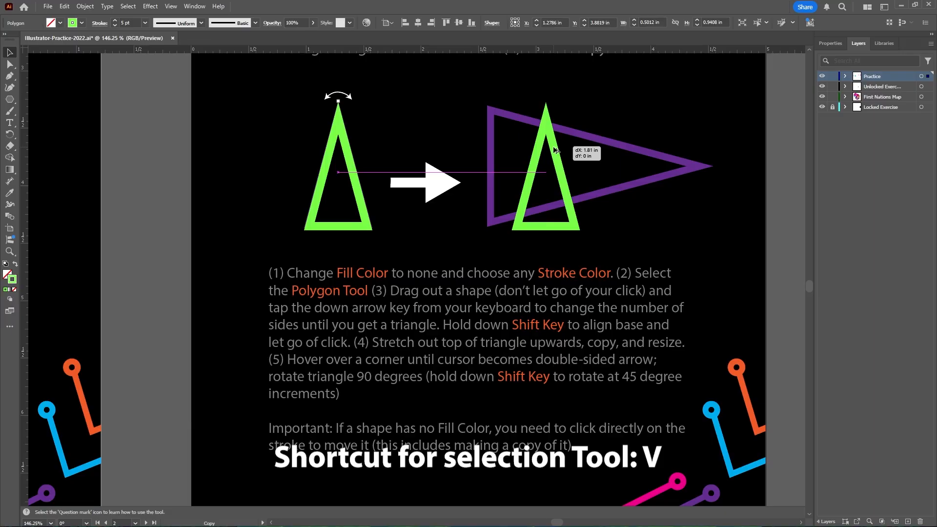
drag(554, 151, 555, 151)
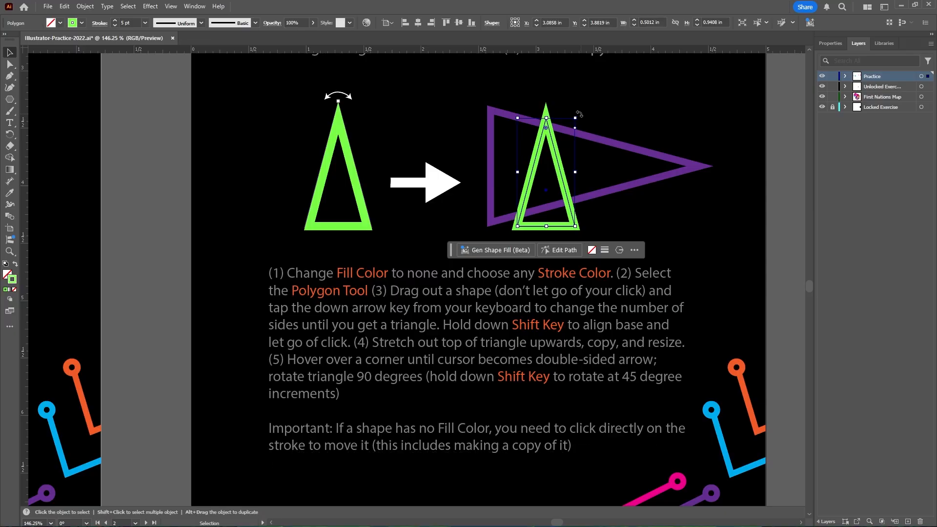
Rotate the copied triangle 90 degrees clockwise and enlarge it to cover the large purple triangle.
drag(579, 114, 618, 199)
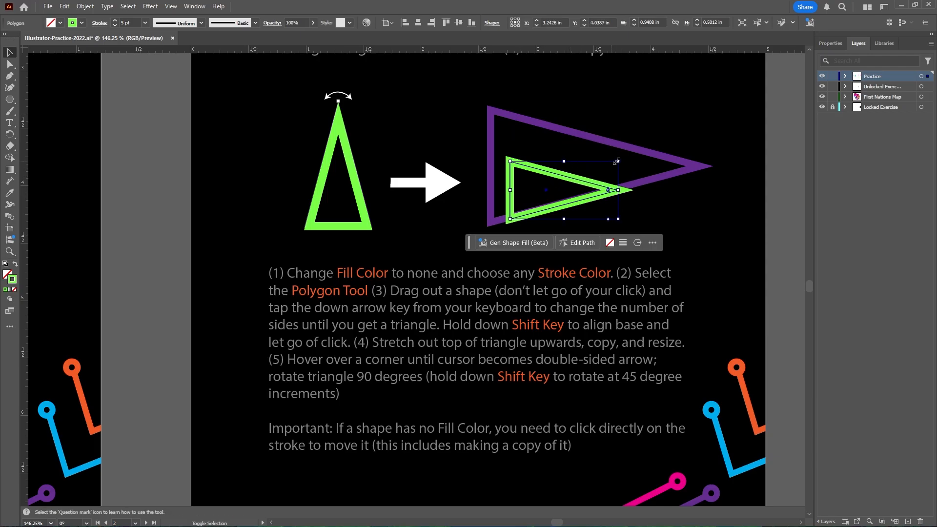
drag(617, 161, 705, 115)
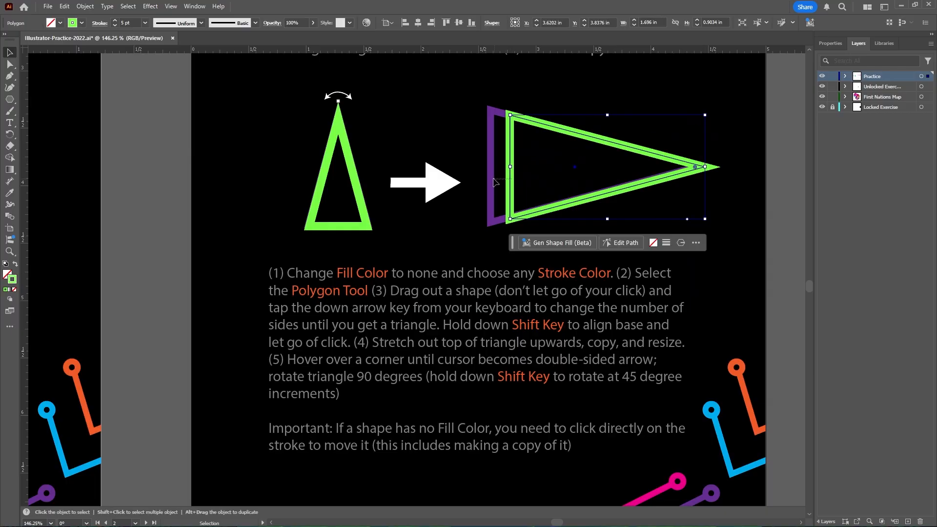
drag(510, 187, 492, 178)
drag(689, 214, 701, 221)
click(726, 200)
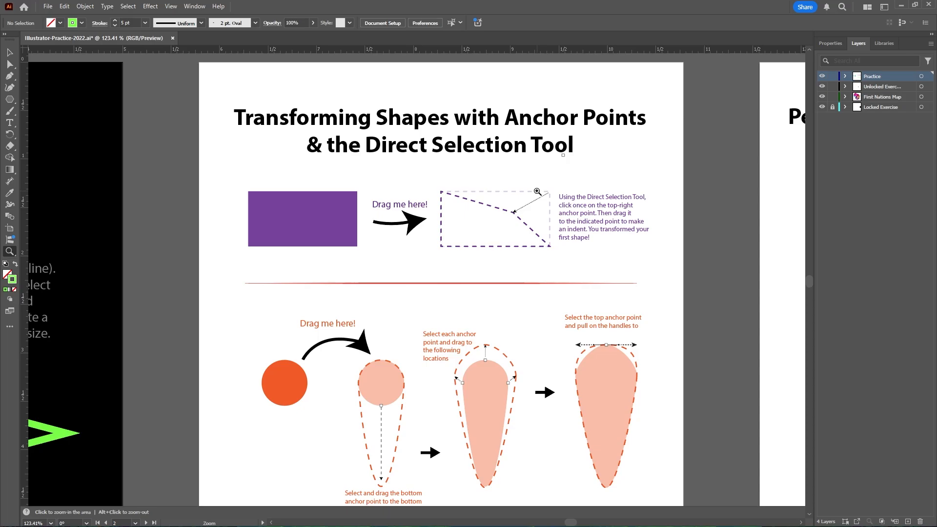
Select the purple rectangle in the Transforming Shapes exercises, and clear the selection after the pink square's corners are rounded.
key(v)
click(295, 216)
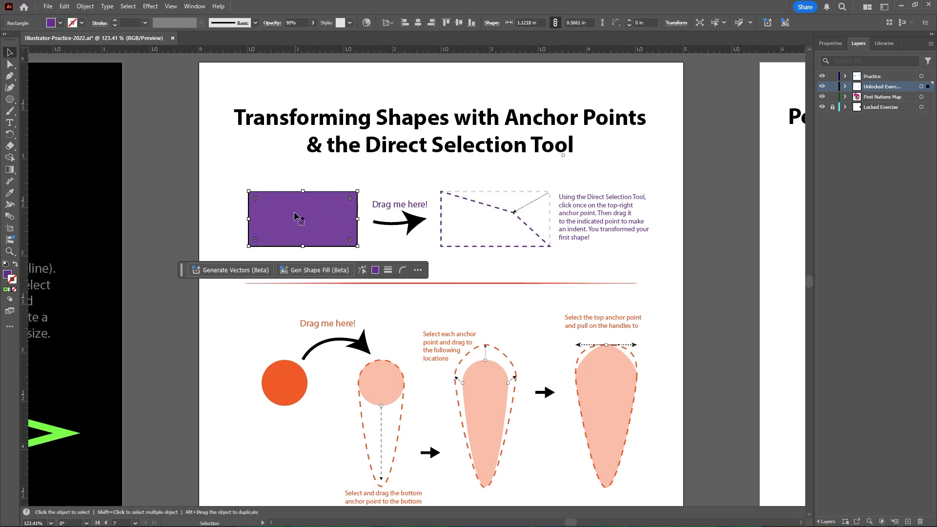
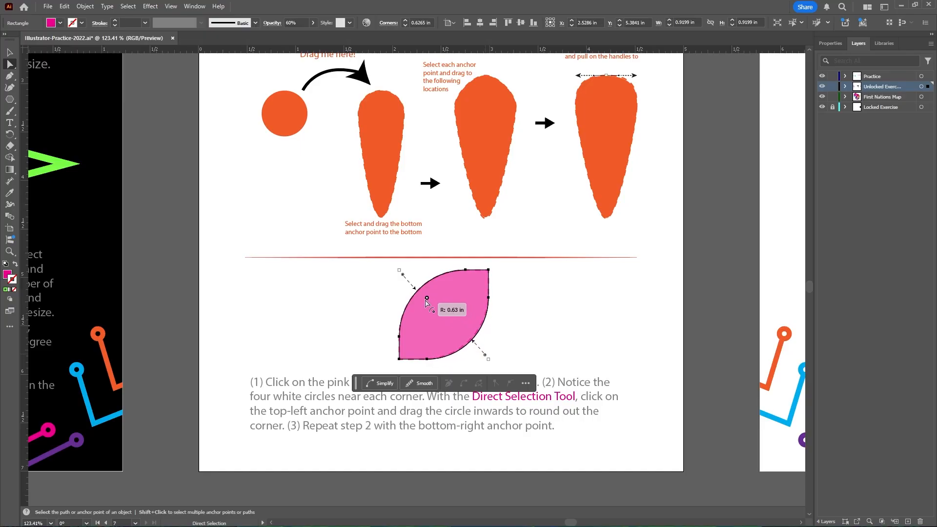
click(534, 308)
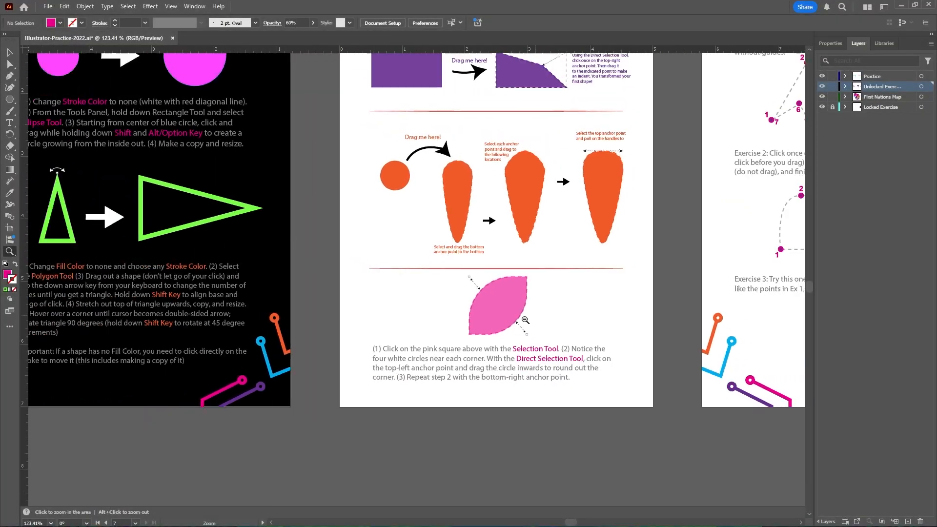
For the exercises on the Pen Tool artboard, set the fill to none and the stroke color to purple.
alt+click(667, 317)
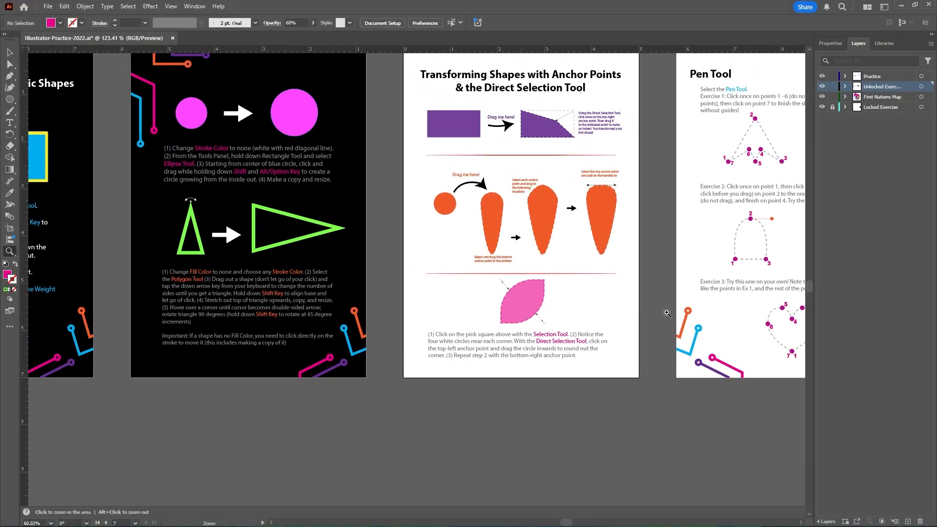
scroll(667, 318, up, 2)
key(space)
drag(719, 258, 383, 277)
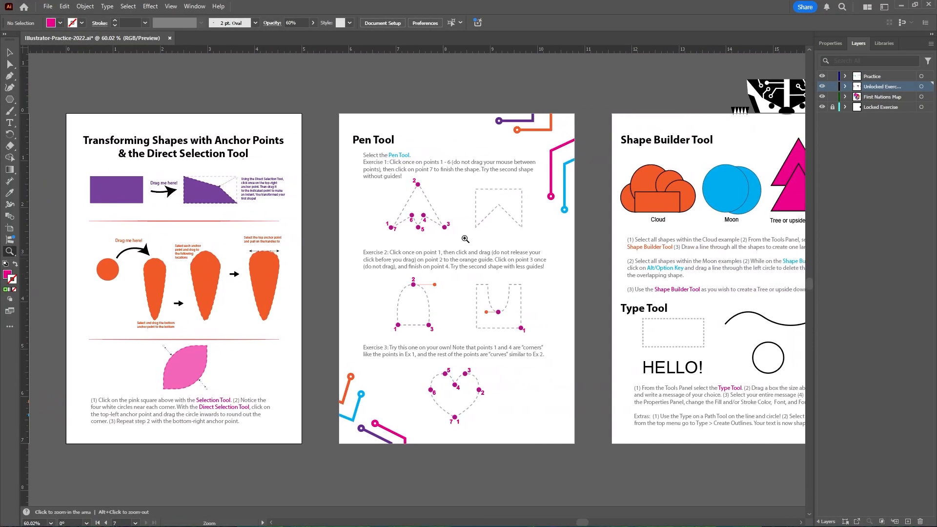
click(521, 197)
drag(521, 197, 579, 200)
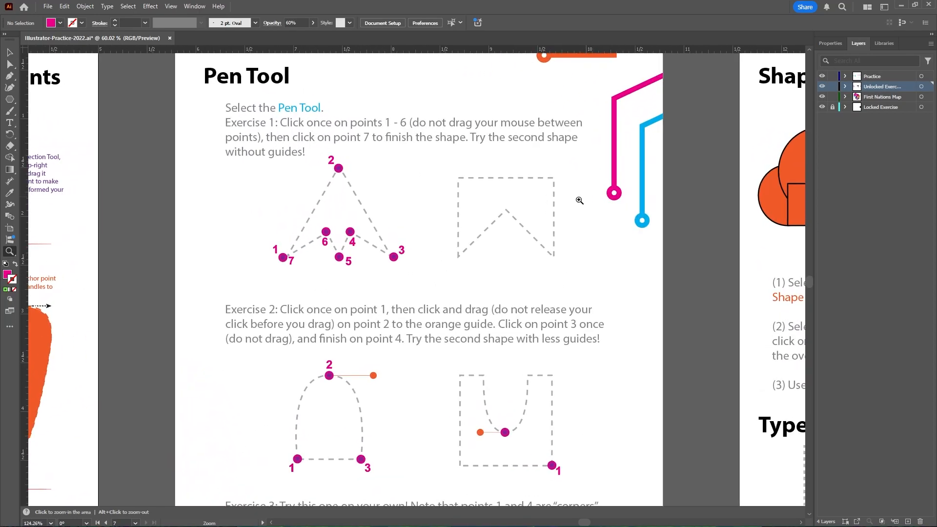
scroll(402, 238, up, 2)
key(space)
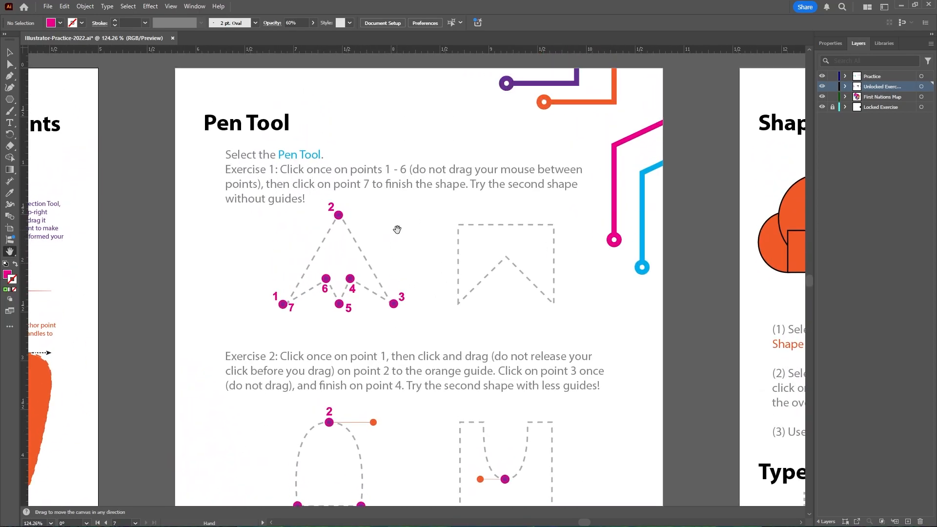
drag(397, 230, 412, 239)
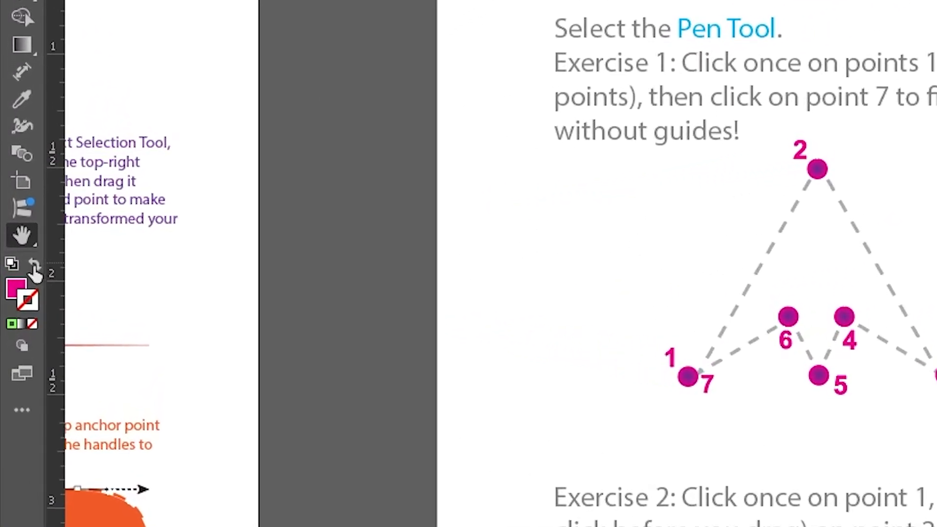
click(15, 264)
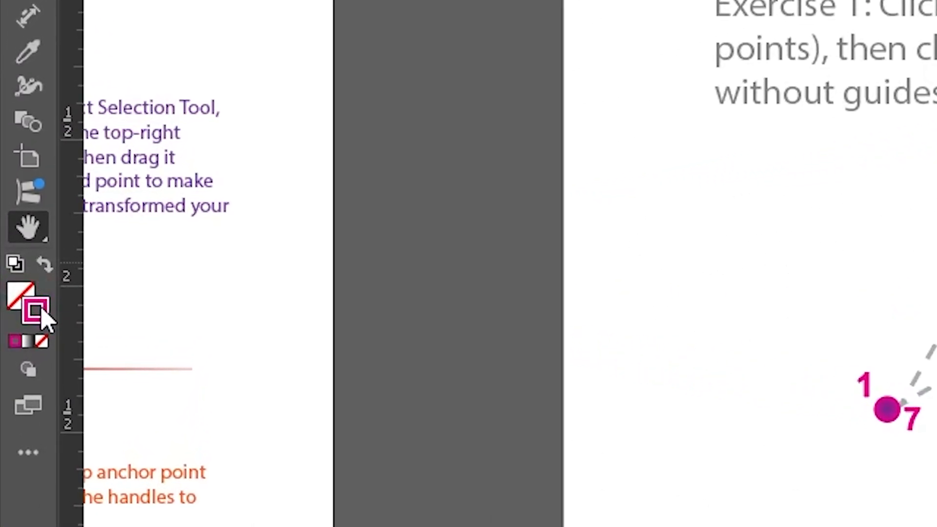
double_click(43, 308)
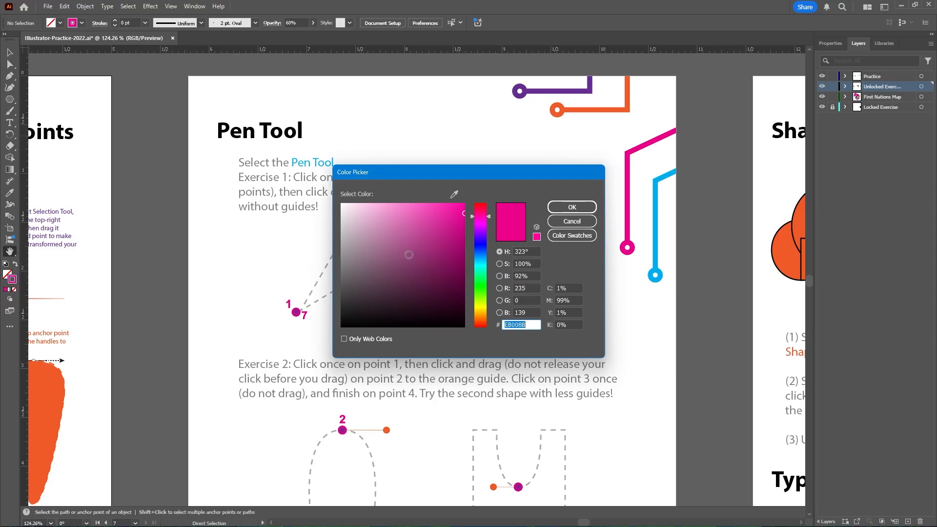
mouse_move(479, 235)
mouse_down()
mouse_move(481, 261)
mouse_move(479, 235)
mouse_up()
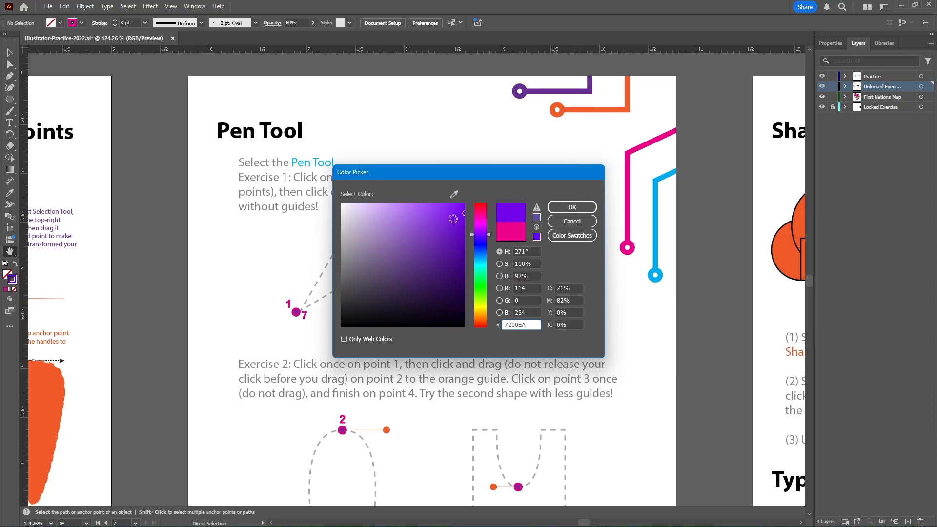
click(444, 208)
click(572, 207)
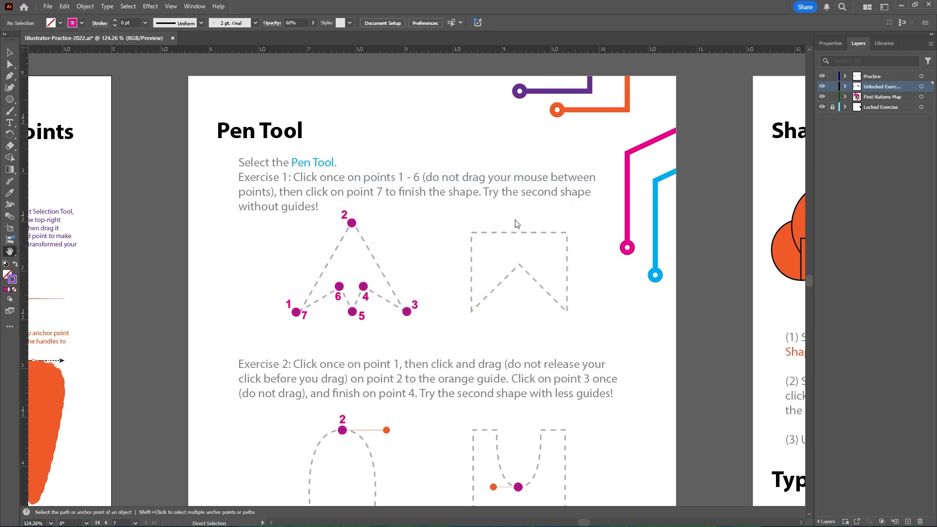
Set the stroke weight to 5 pt for the Pen Tool exercises.
click(114, 20)
click(114, 20)
click(114, 21)
click(114, 21)
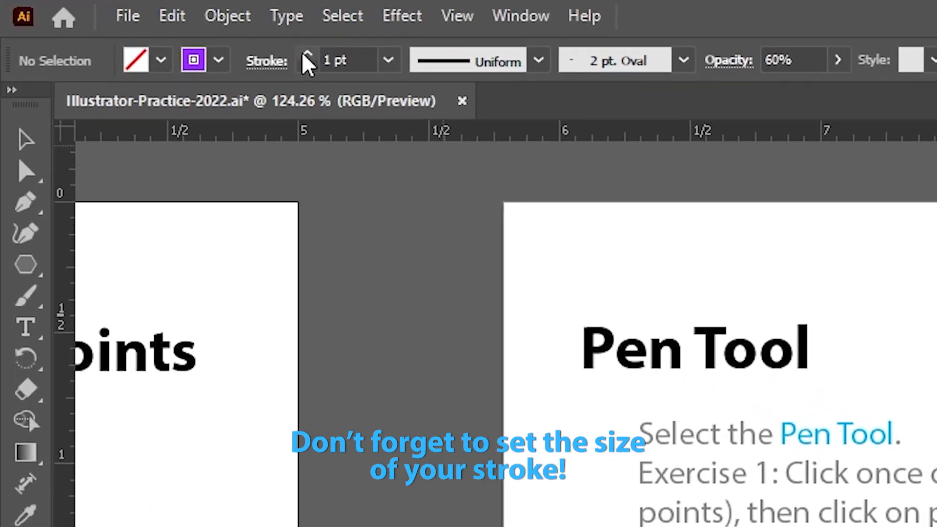
click(114, 20)
click(343, 61)
click(343, 61)
click(344, 61)
key(h)
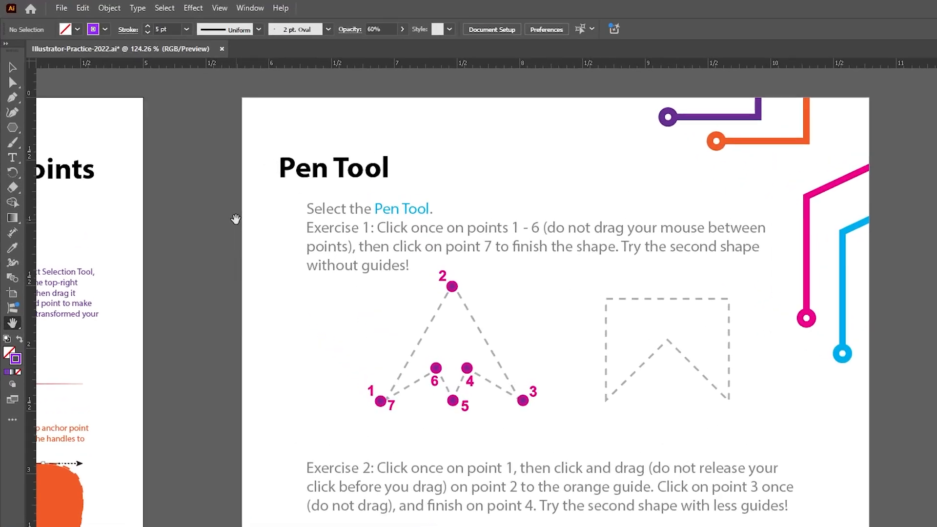
Draw the Exercise 1 arrowhead with the Pen tool as straight segments through points 1 to 7, closing the path, and deselect it.
click(9, 76)
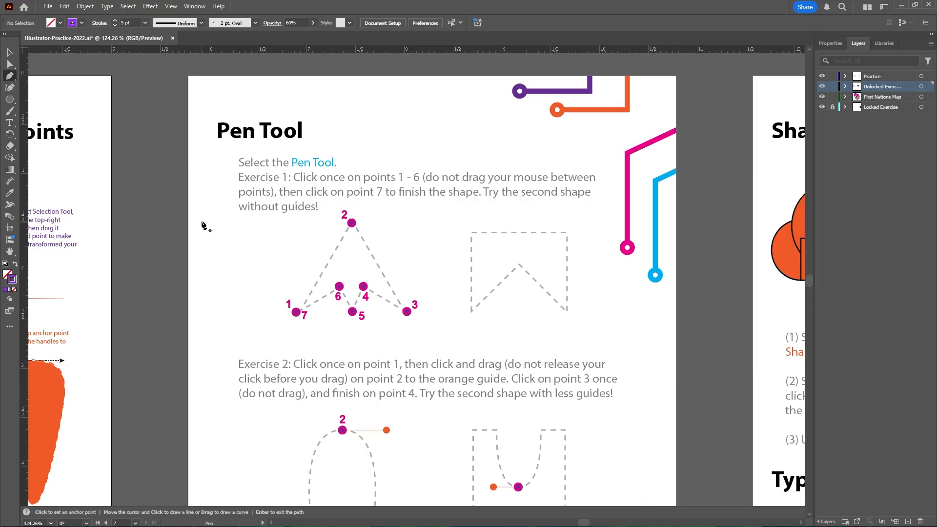
click(297, 313)
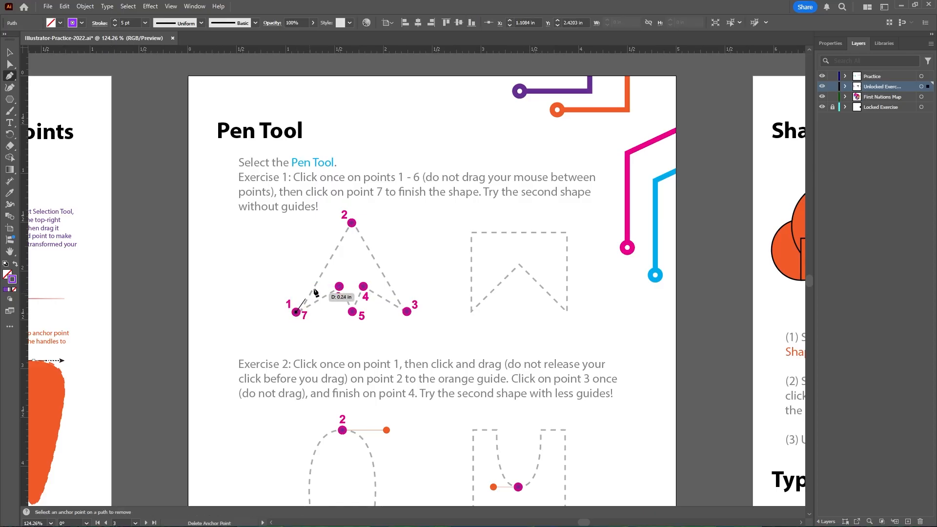
click(352, 224)
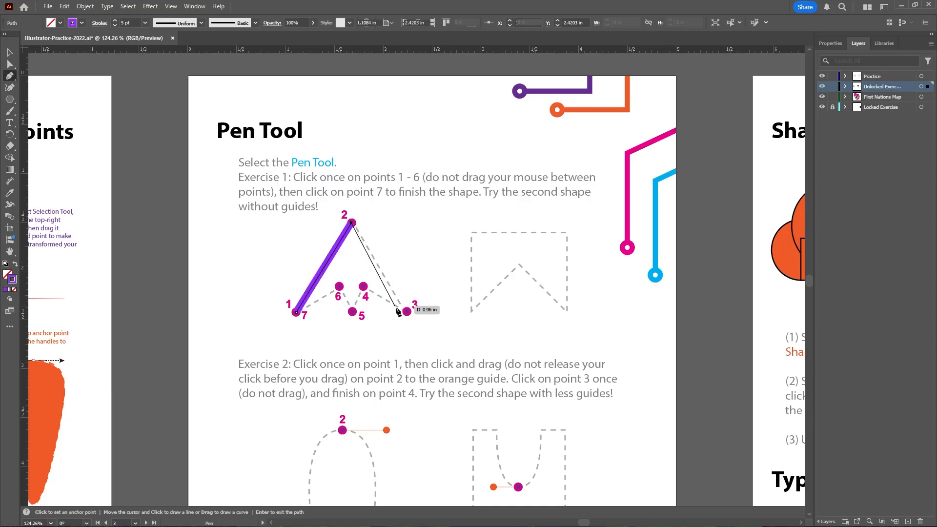
click(407, 313)
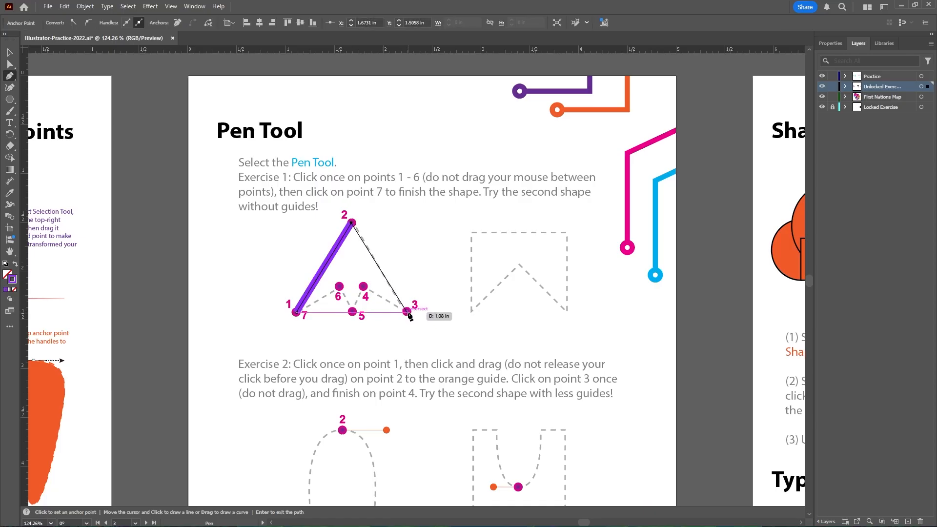
click(406, 313)
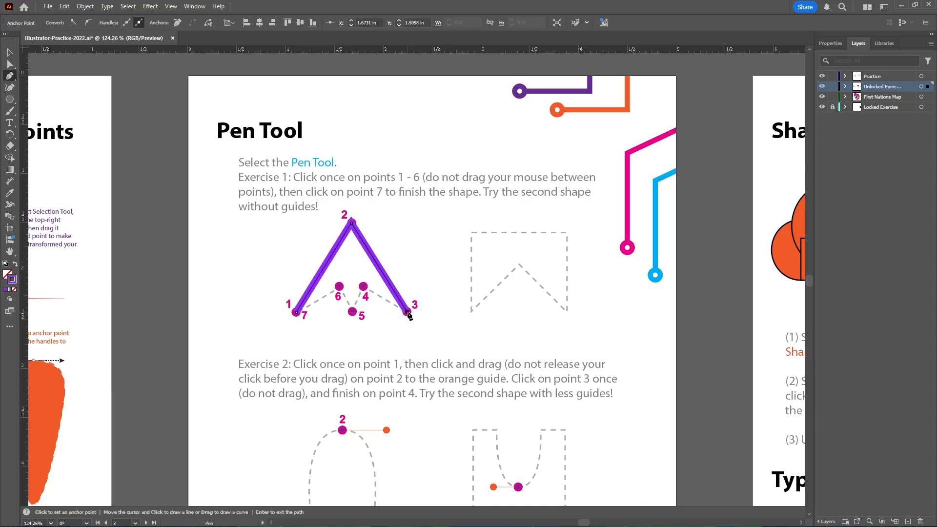
click(364, 288)
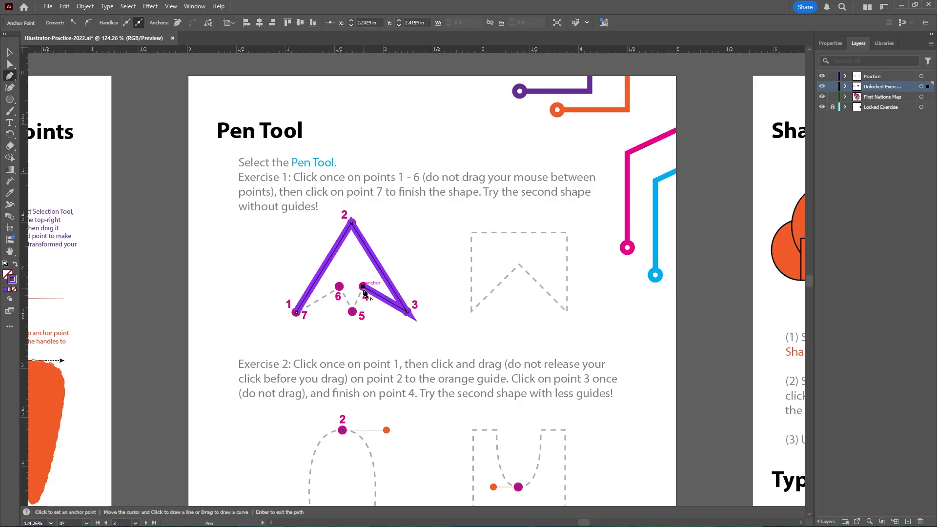
click(352, 312)
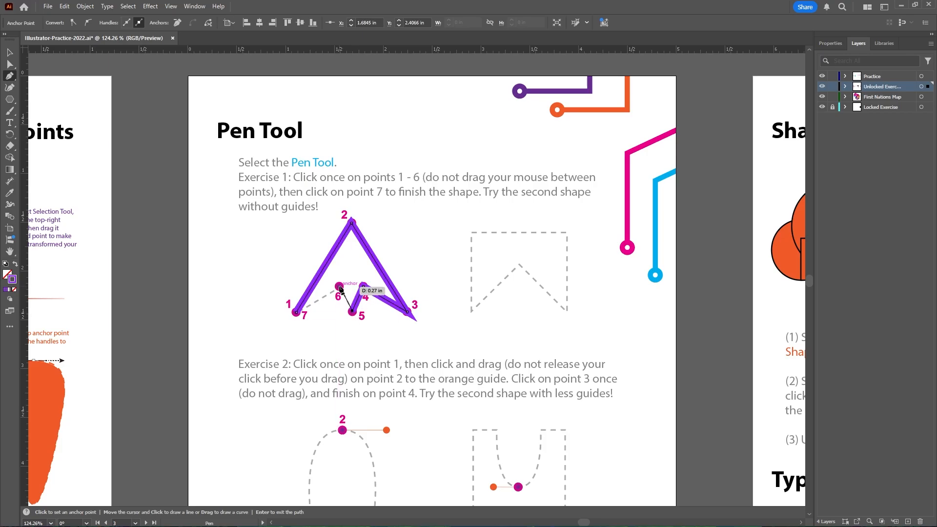
click(339, 286)
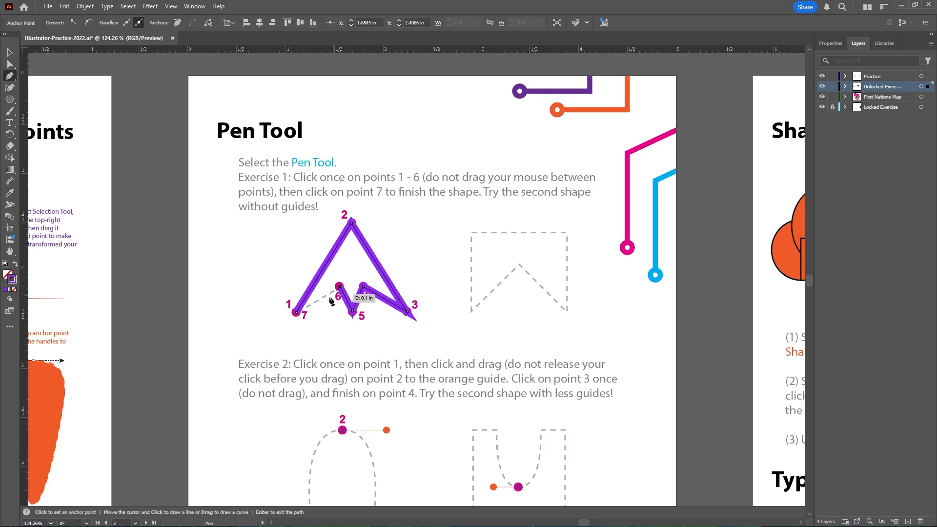
click(296, 312)
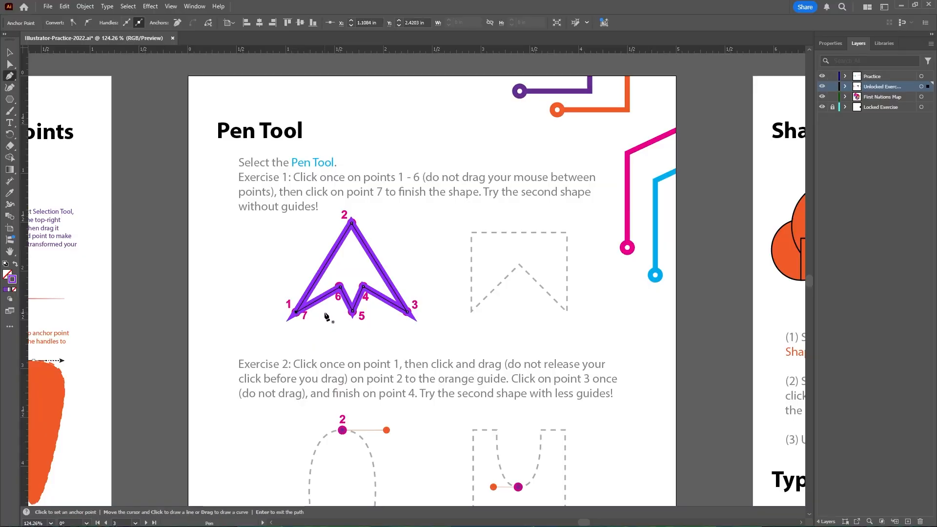
key(v)
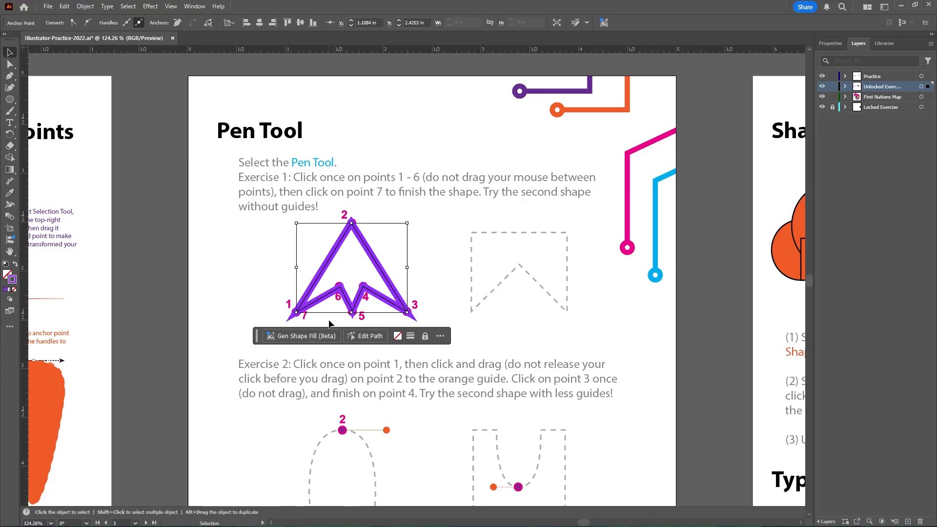
click(329, 320)
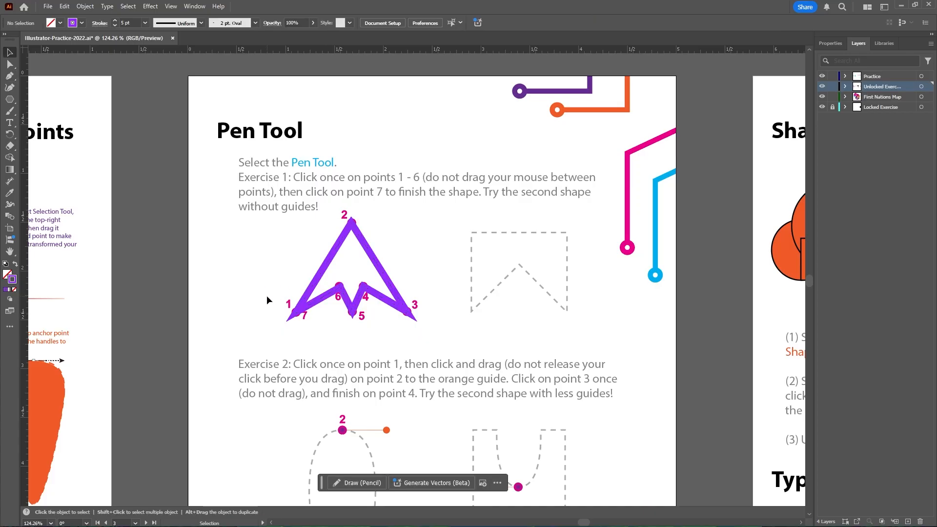
Draw the closed Exercise 2 arch with the Pen tool, curving point 2 out to the orange guide, and deselect it.
scroll(268, 296, up, 1)
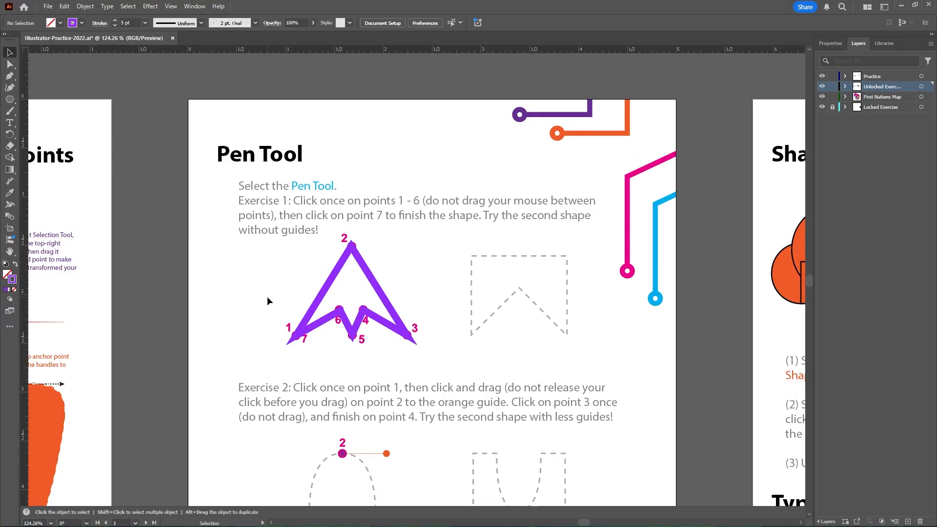
scroll(268, 296, down, 5)
scroll(267, 297, down, 6)
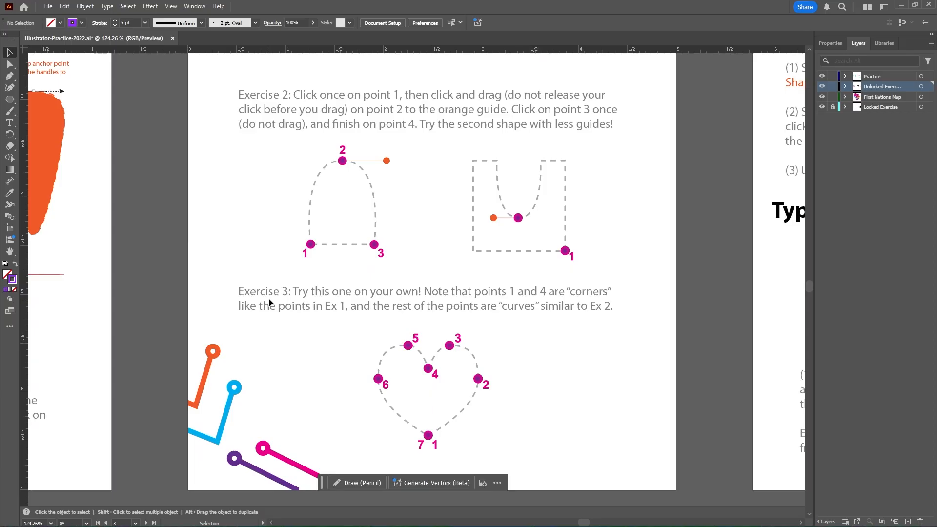
click(10, 76)
click(311, 245)
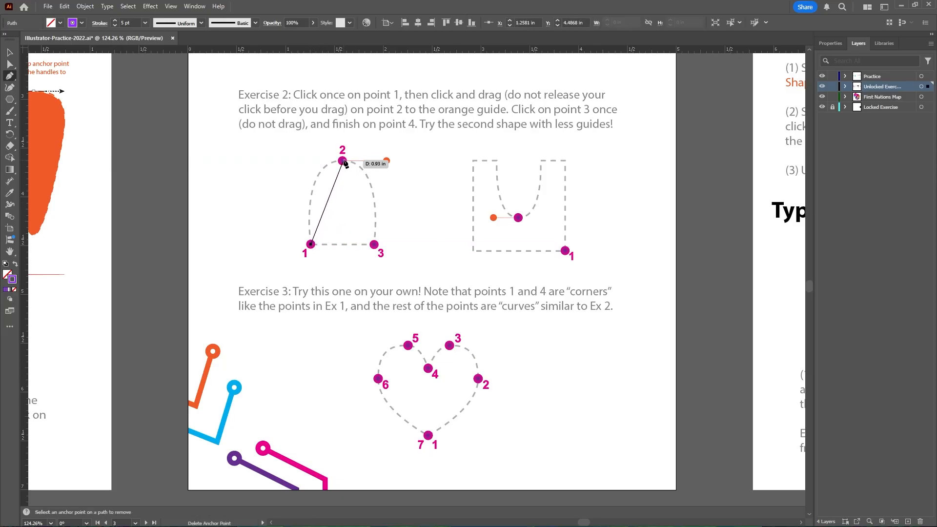
drag(343, 161, 389, 164)
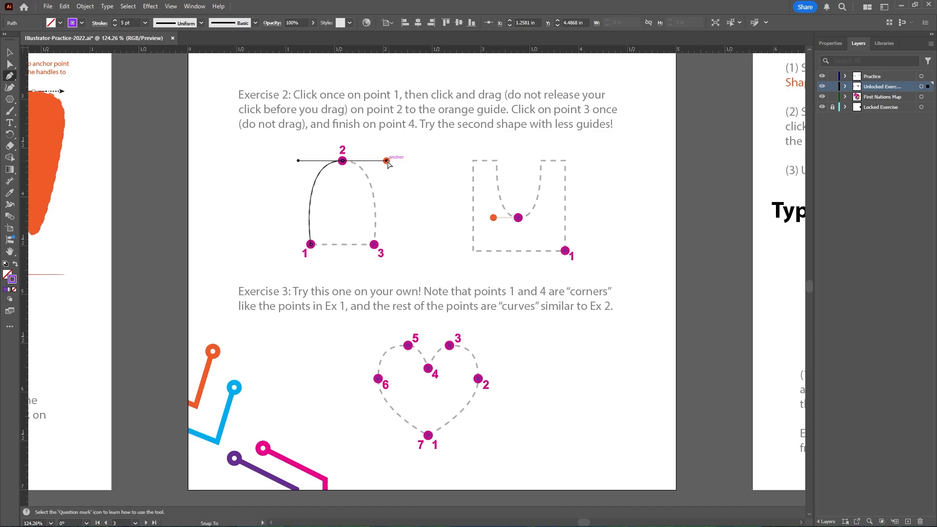
click(374, 244)
click(311, 244)
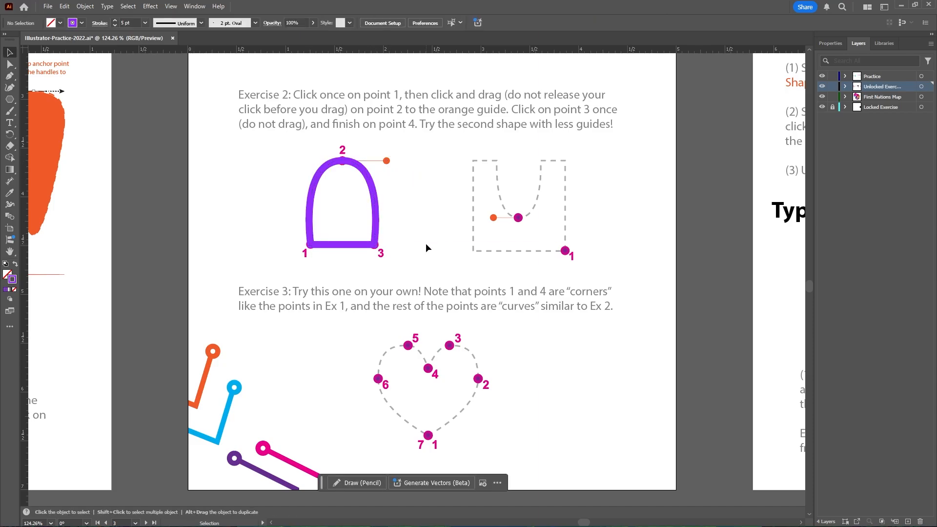
key(v)
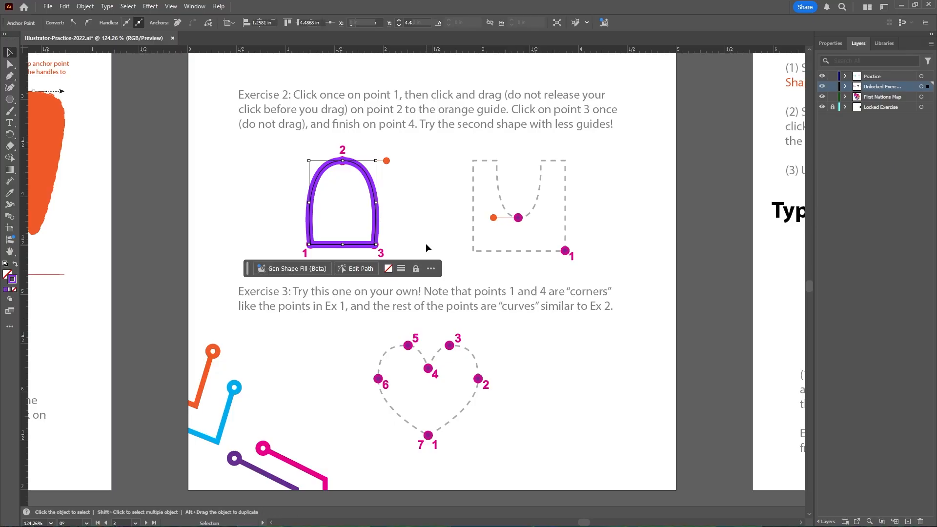
click(427, 246)
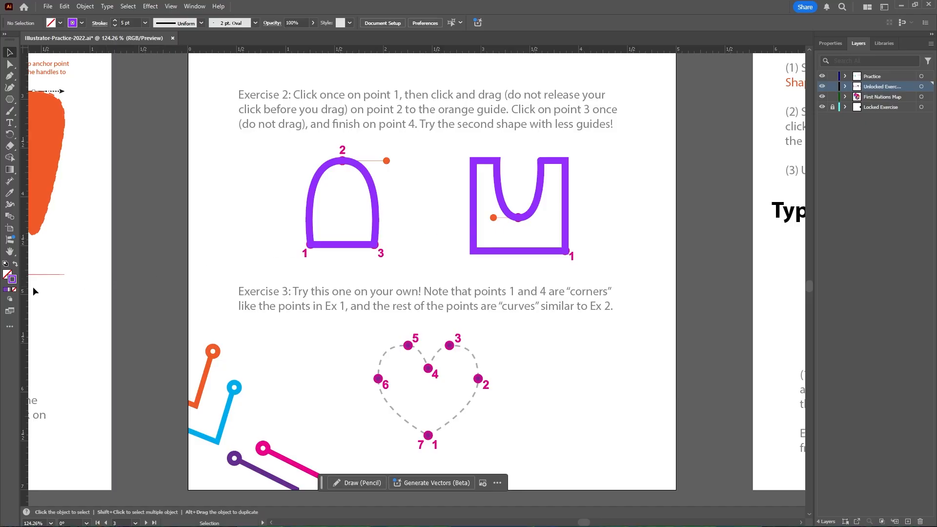
Change the stroke color to bright pink with a hue of 306°.
double_click(14, 282)
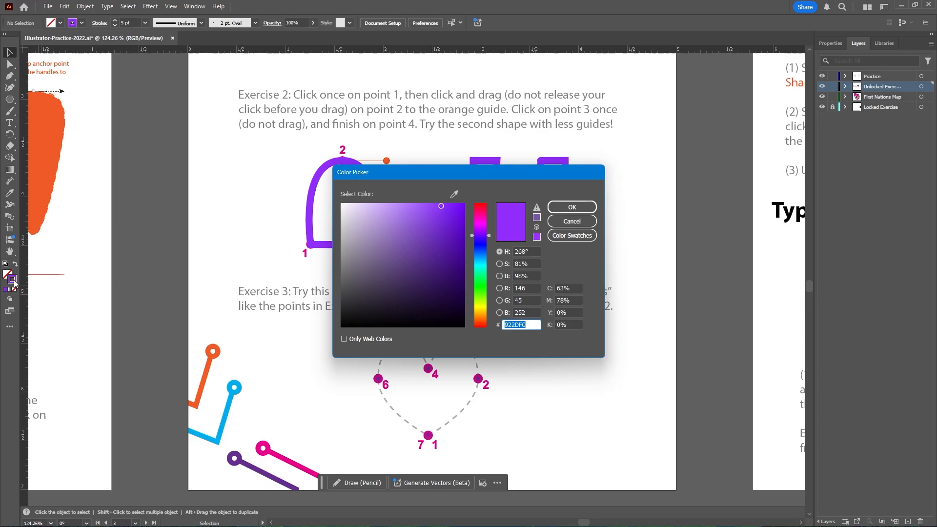
drag(472, 237, 472, 222)
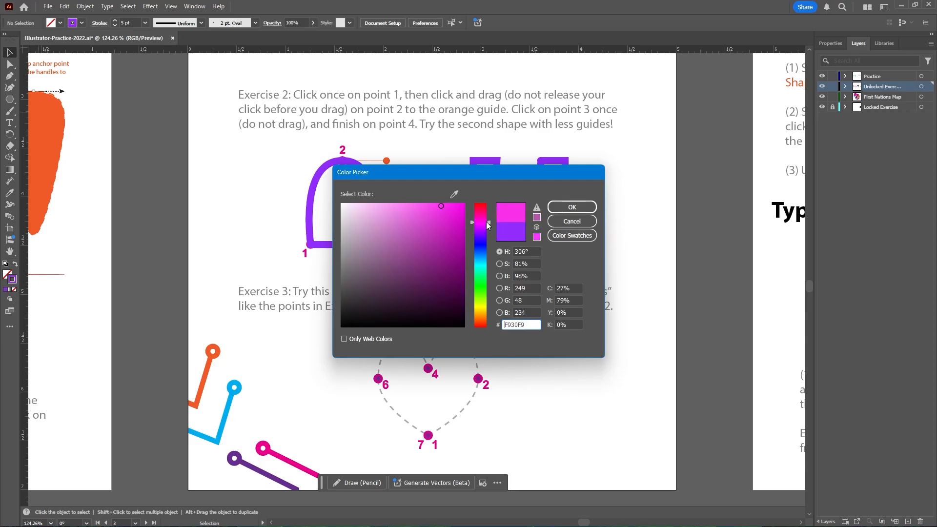
click(578, 209)
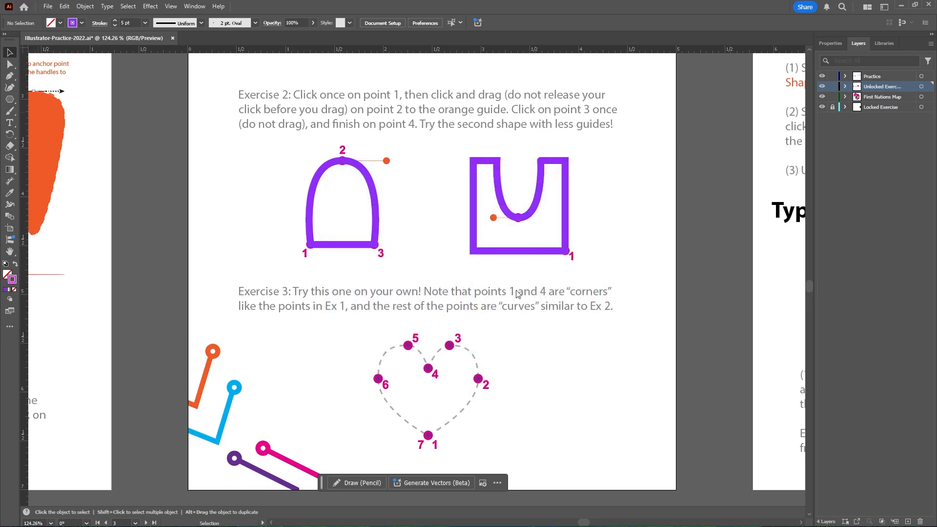
Draw the closed Exercise 3 heart with the Pen tool, using corners at points 1 and 4 and curves at the others, and deselect it.
key(p)
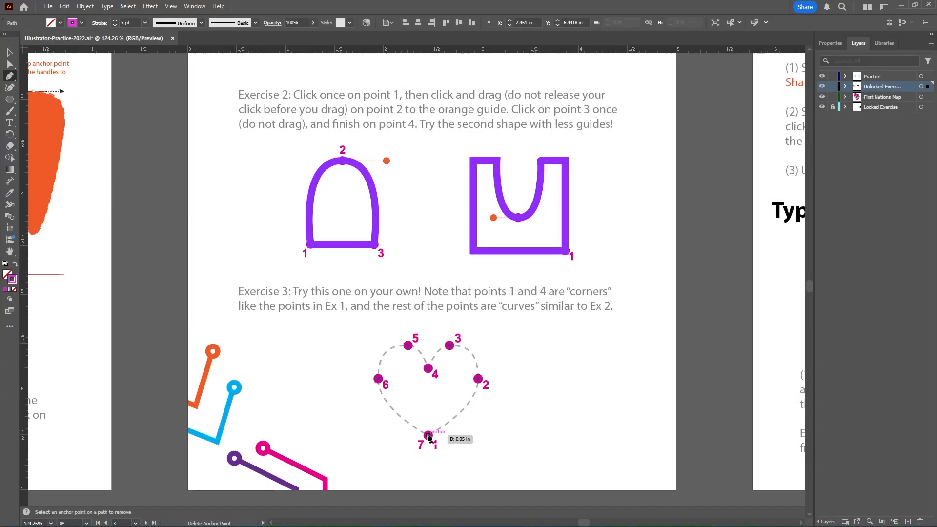
click(427, 435)
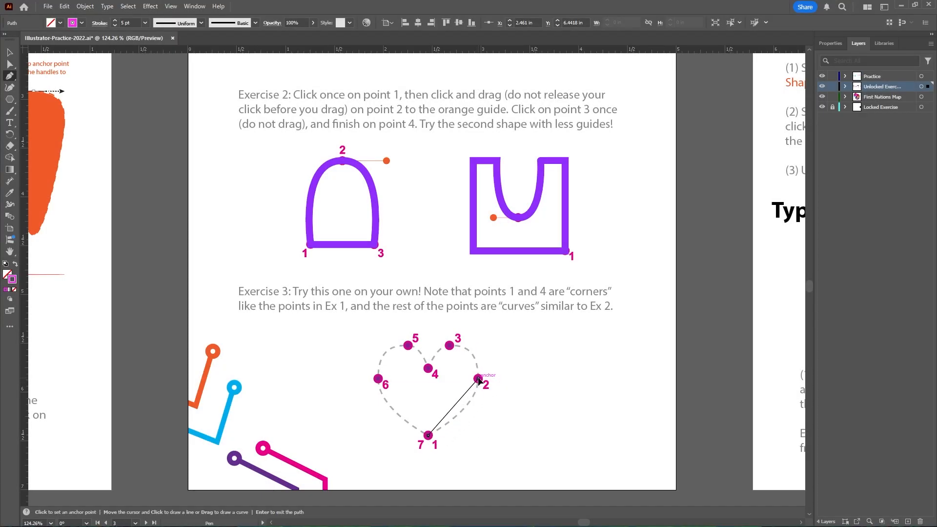
mouse_move(479, 379)
mouse_down()
mouse_move(489, 344)
mouse_move(478, 348)
mouse_up()
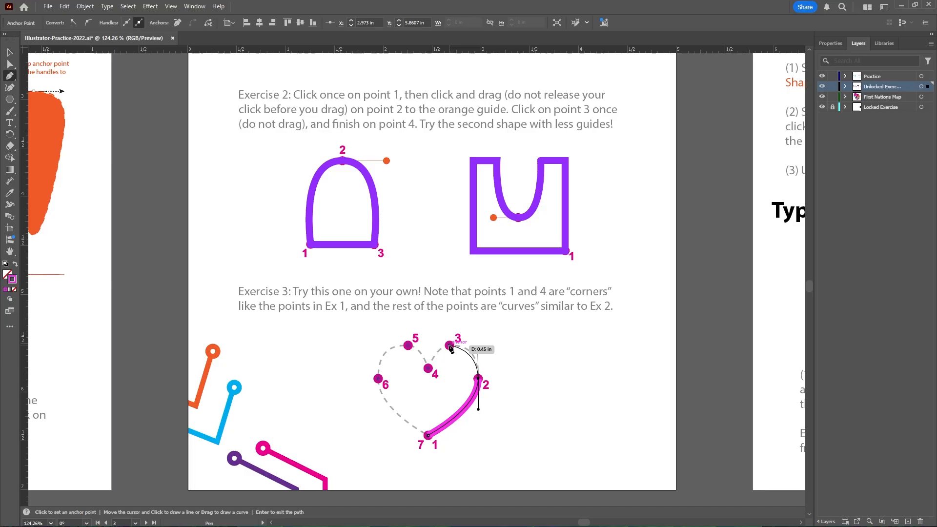
drag(450, 346, 394, 347)
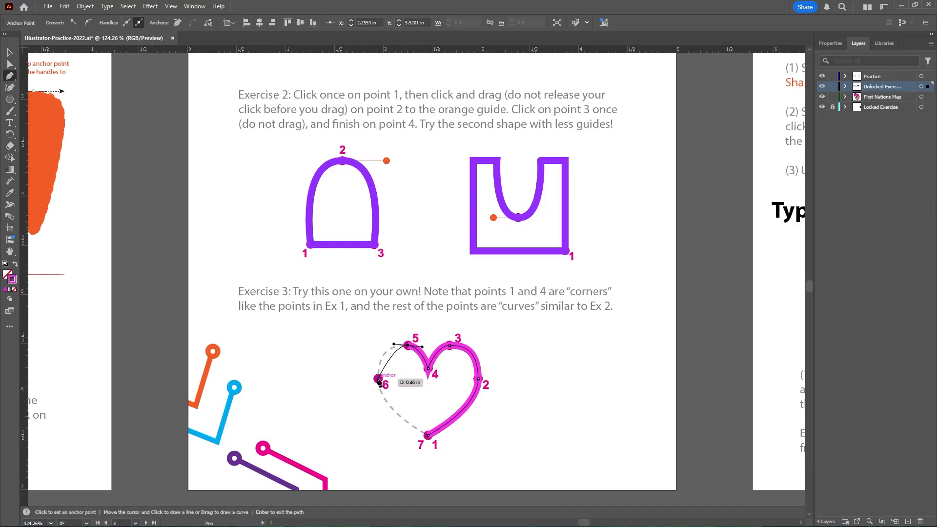
drag(379, 379, 380, 411)
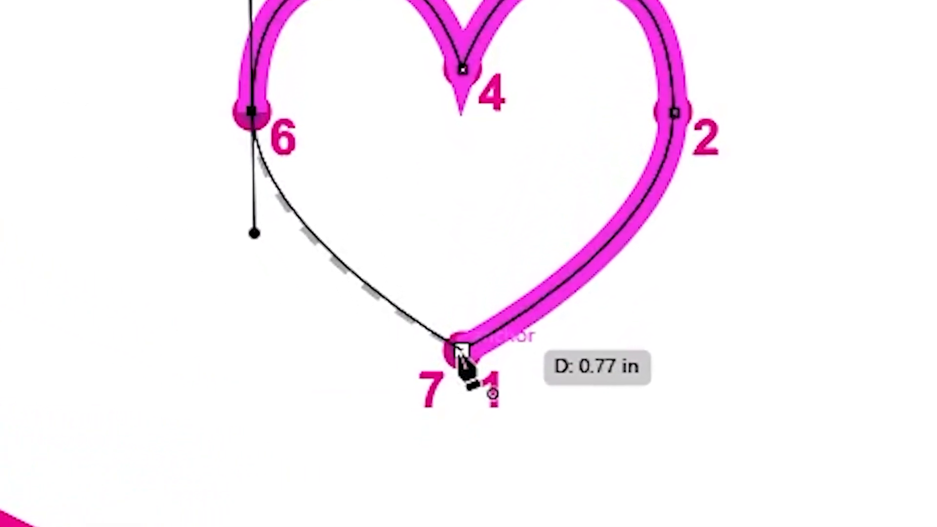
click(458, 350)
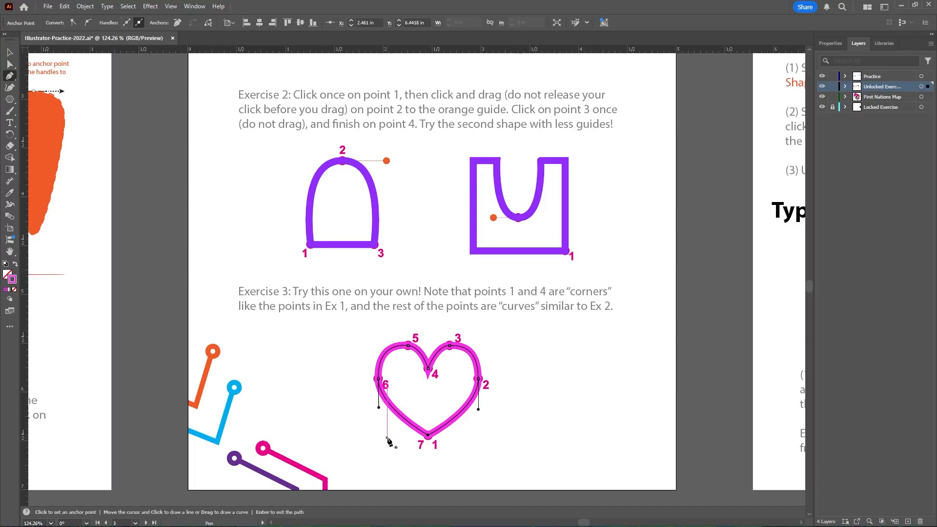
key(v)
click(387, 439)
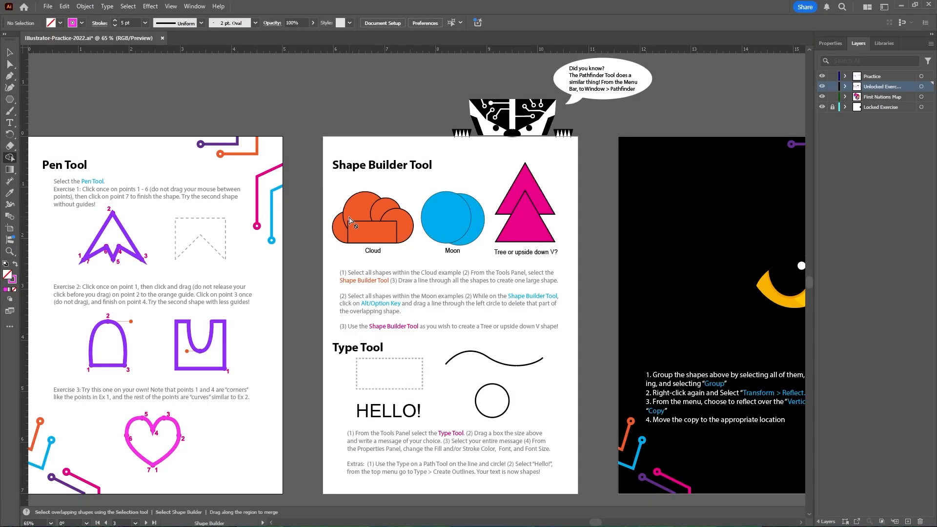
Select all the orange Cloud example shapes and merge them into one shape with the Shape Builder tool.
click(349, 217)
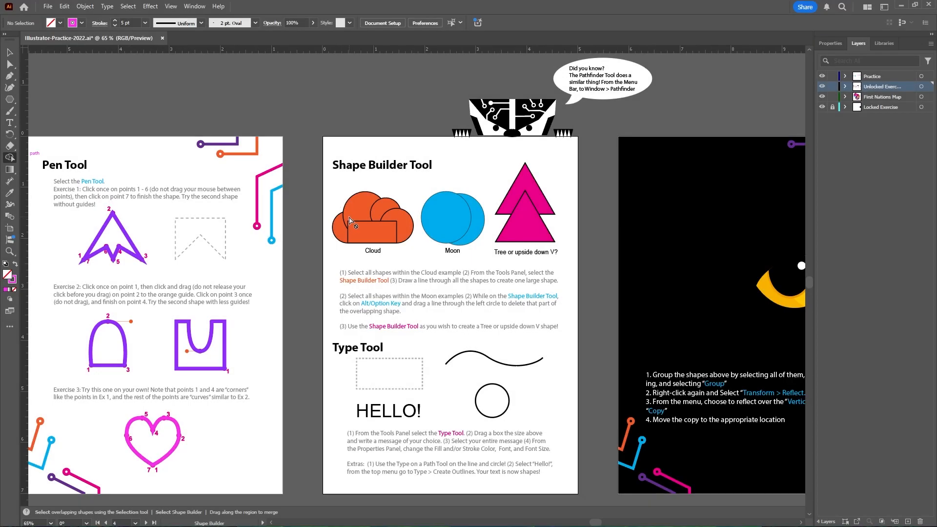
key(v)
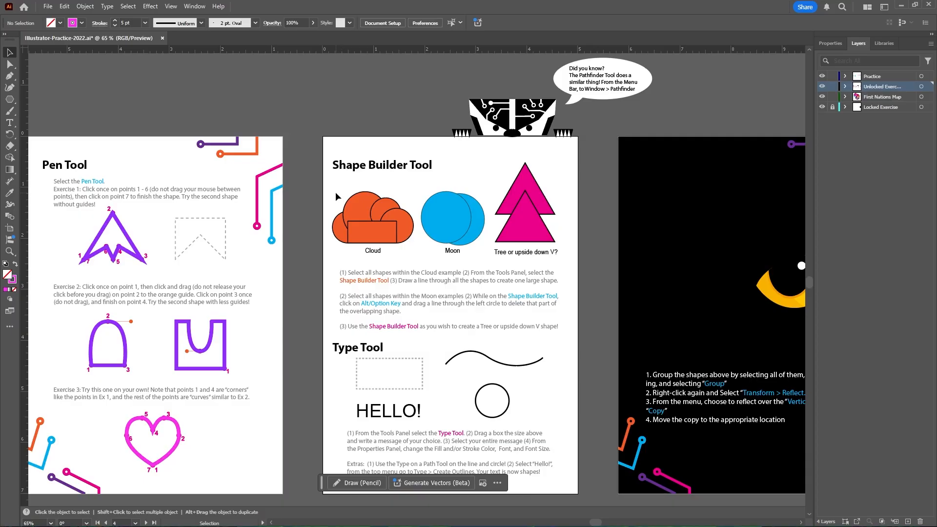
drag(336, 192, 407, 241)
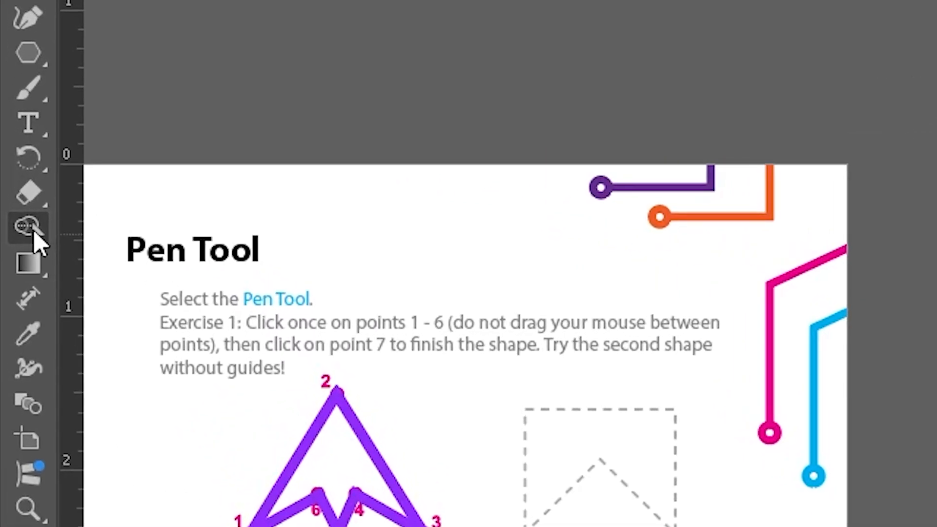
click(34, 233)
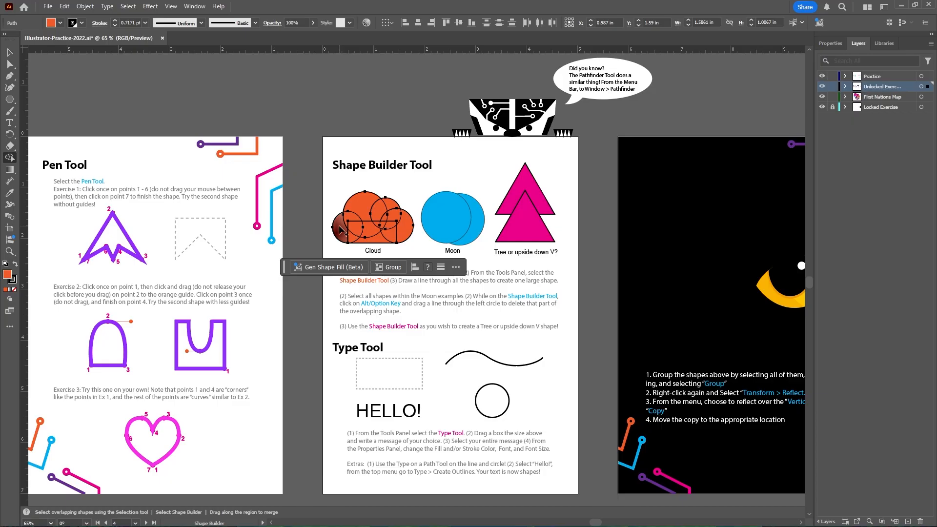
mouse_move(340, 228)
mouse_down()
mouse_move(378, 207)
mouse_move(395, 224)
mouse_move(360, 227)
mouse_move(367, 234)
mouse_move(381, 224)
mouse_move(352, 235)
mouse_move(385, 227)
mouse_move(384, 229)
mouse_up()
key(v)
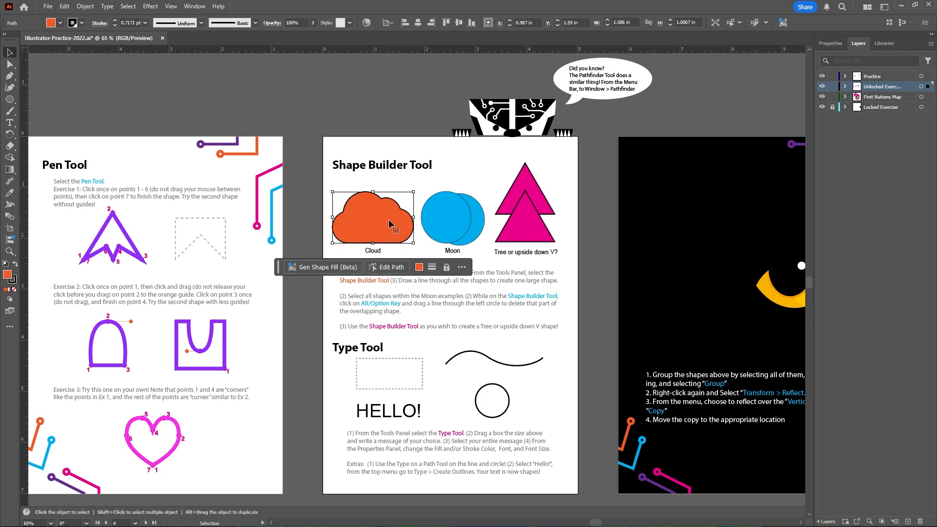
Select both blue Moon circles and remove the left circle with the Shape Builder tool, leaving a crescent.
click(472, 178)
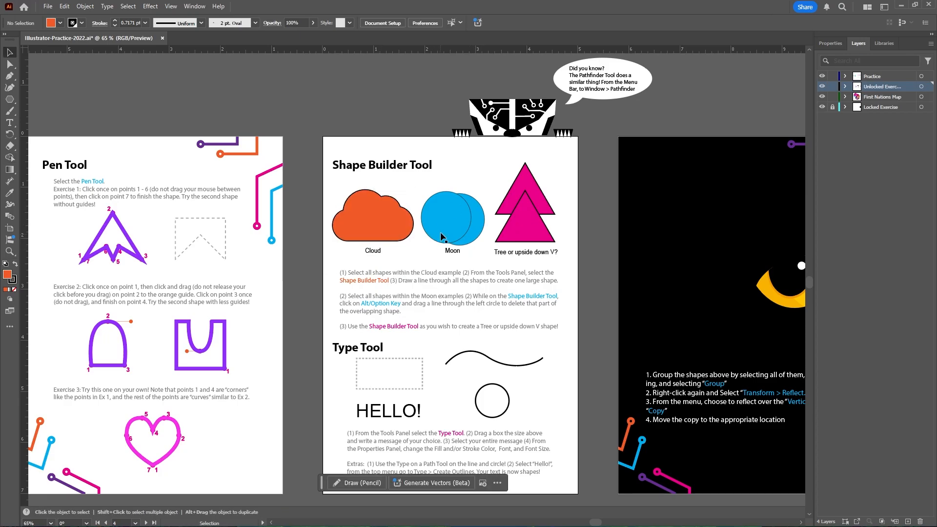
drag(450, 188, 474, 198)
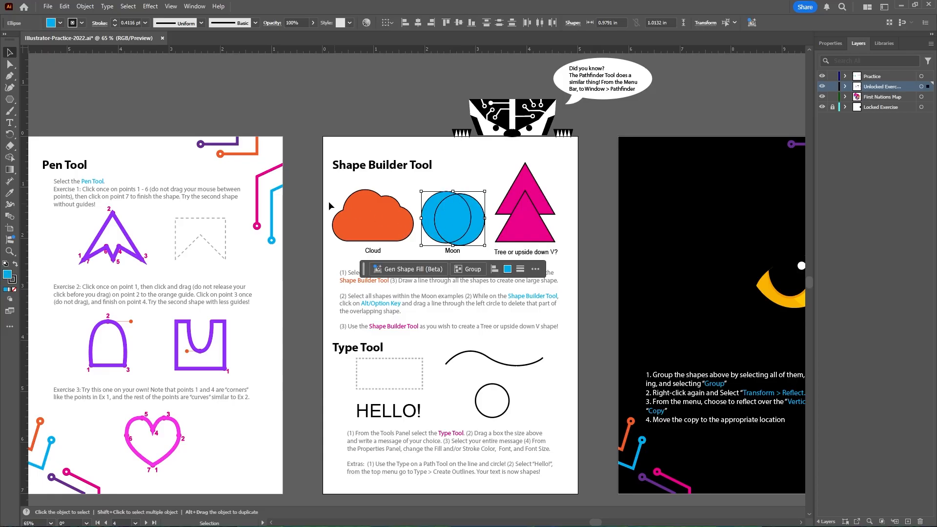
click(9, 158)
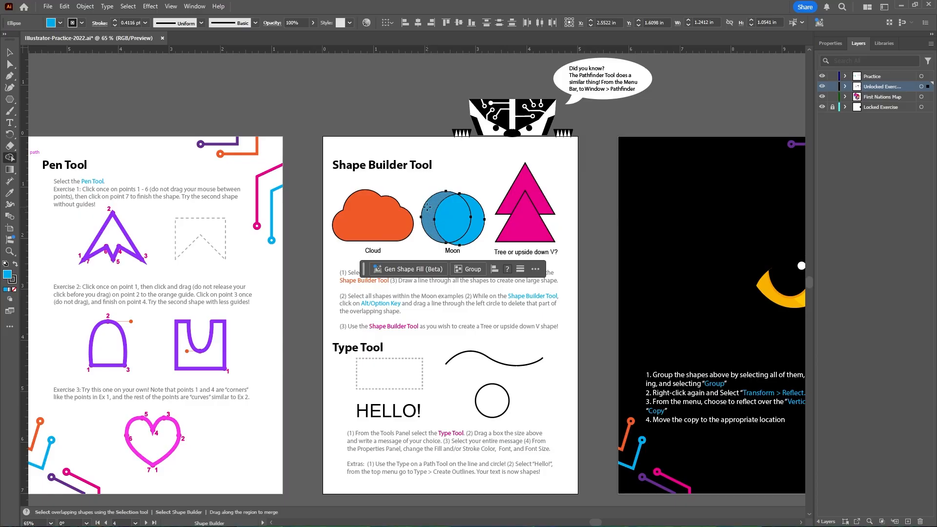
drag(428, 207, 464, 216)
drag(463, 217, 463, 216)
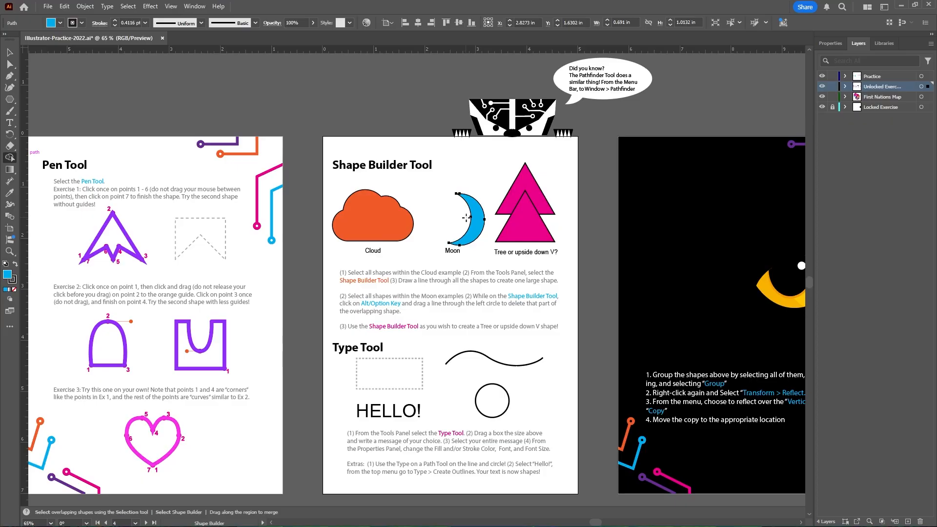
Move the blue crescent slightly left over its Moon label and deselect it.
key(v)
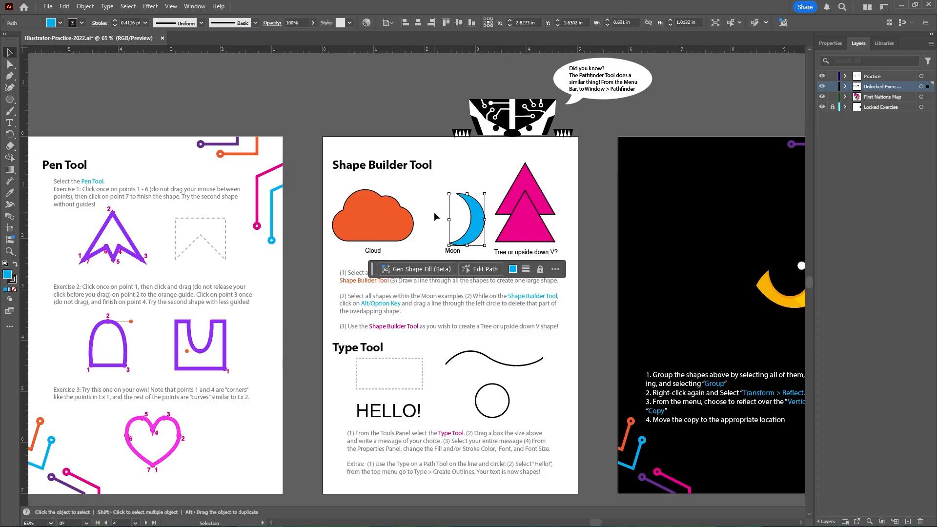
drag(482, 221, 466, 215)
click(481, 178)
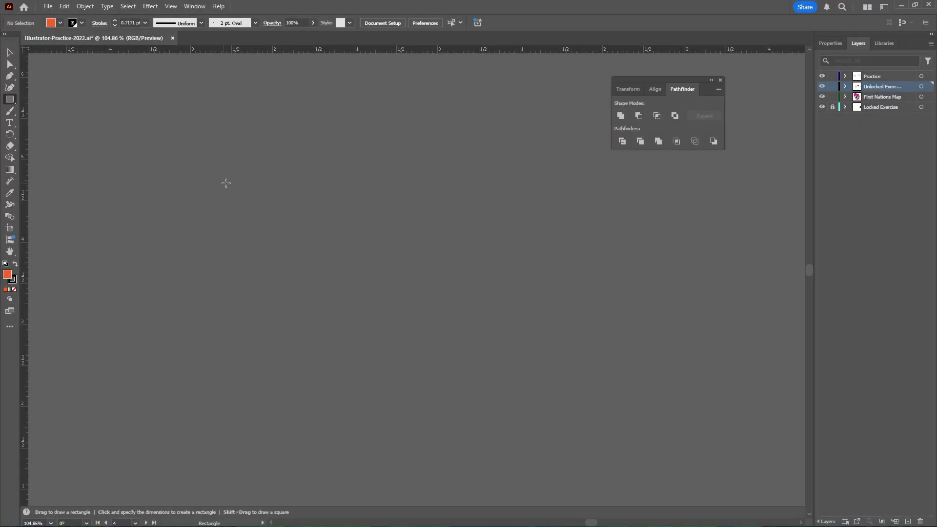
Draw an orange rectangle about 3.1 by 1.74 in on the empty canvas, shift it slightly down and right, and deselect it.
drag(269, 174, 524, 316)
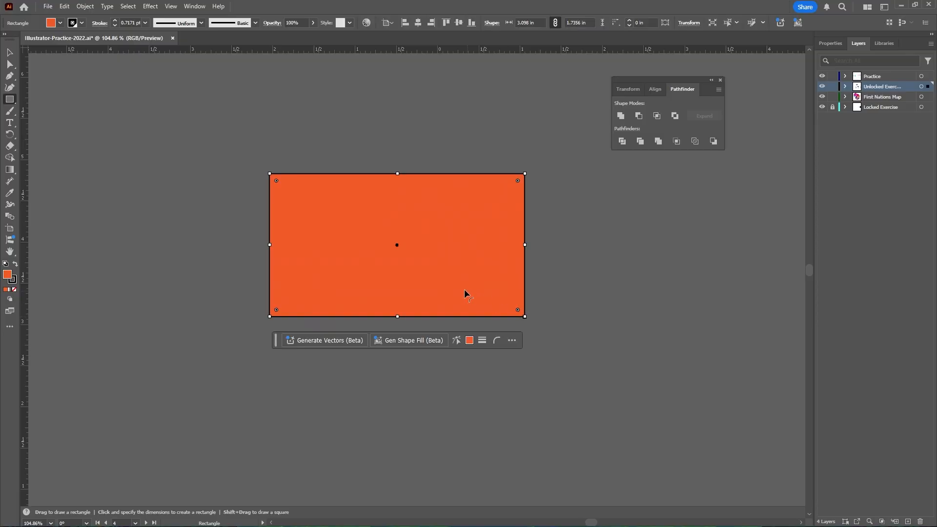
key(v)
drag(414, 261, 457, 283)
click(447, 150)
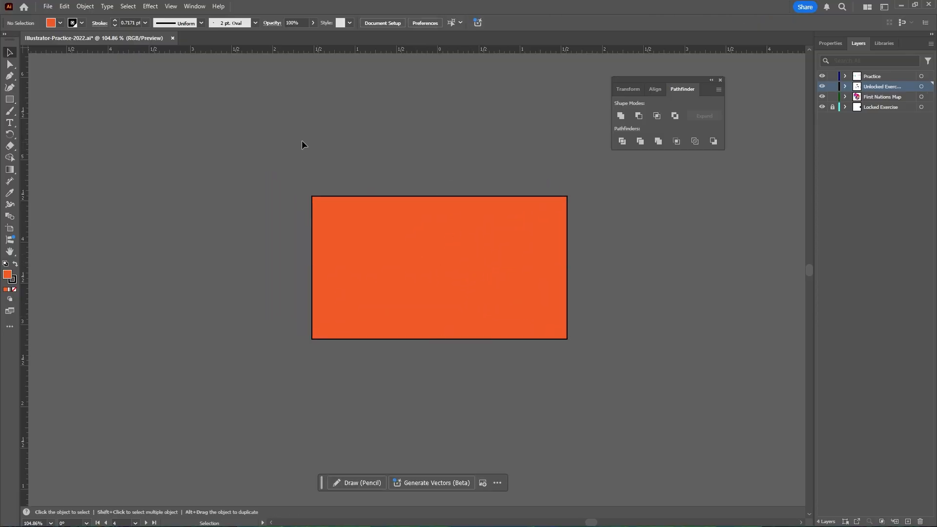
Set the fill to light blue and draw a circle about 1.62 in wide overlapping the orange rectangle's left edge.
drag(9, 99, 75, 119)
click(63, 22)
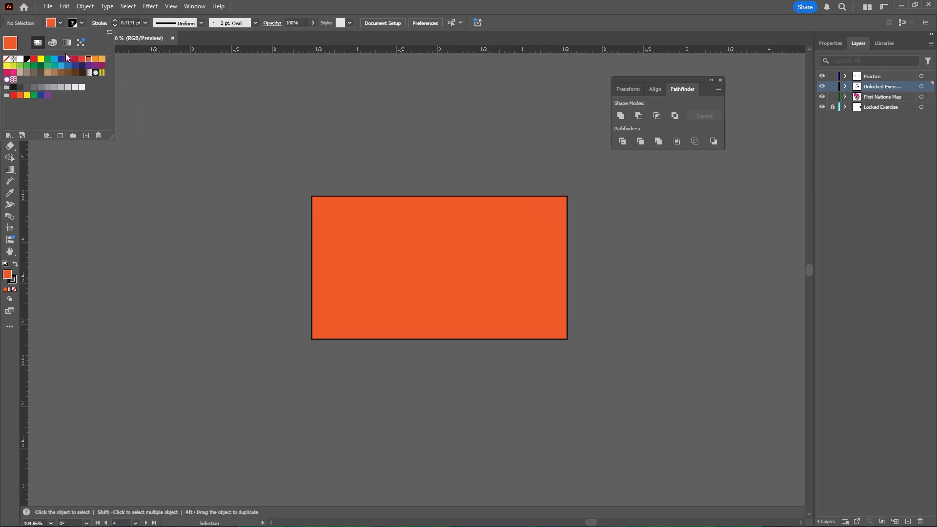
click(61, 66)
click(277, 236)
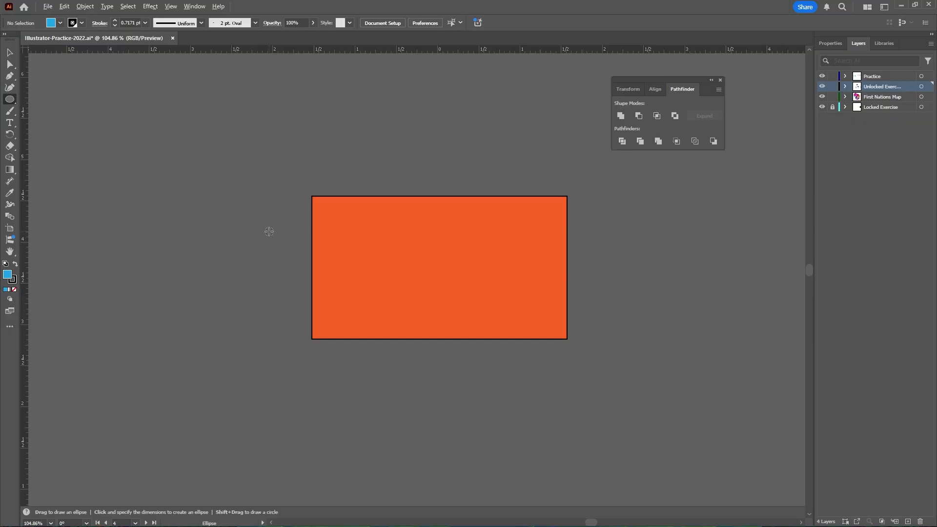
drag(289, 267, 356, 240)
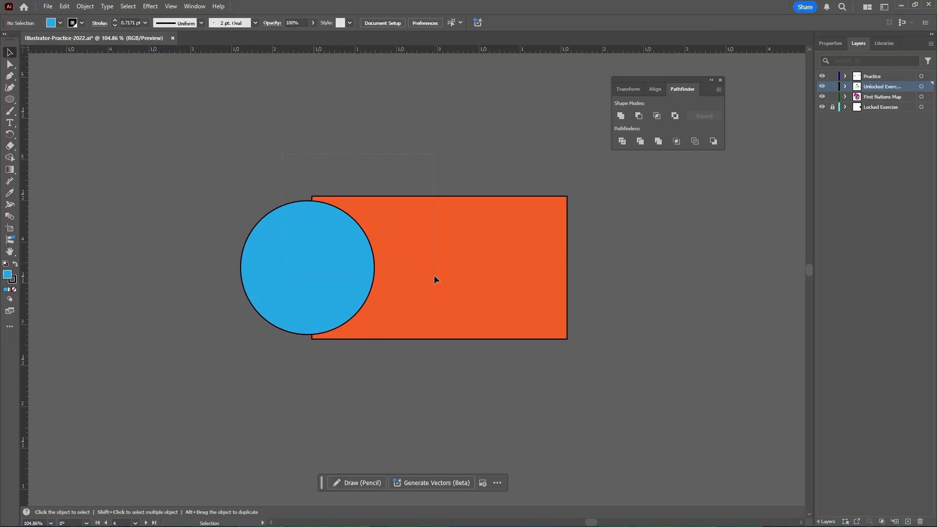
Merge the blue circle and orange rectangle with the Pathfinder Unite mode, and undo it.
drag(434, 274, 434, 274)
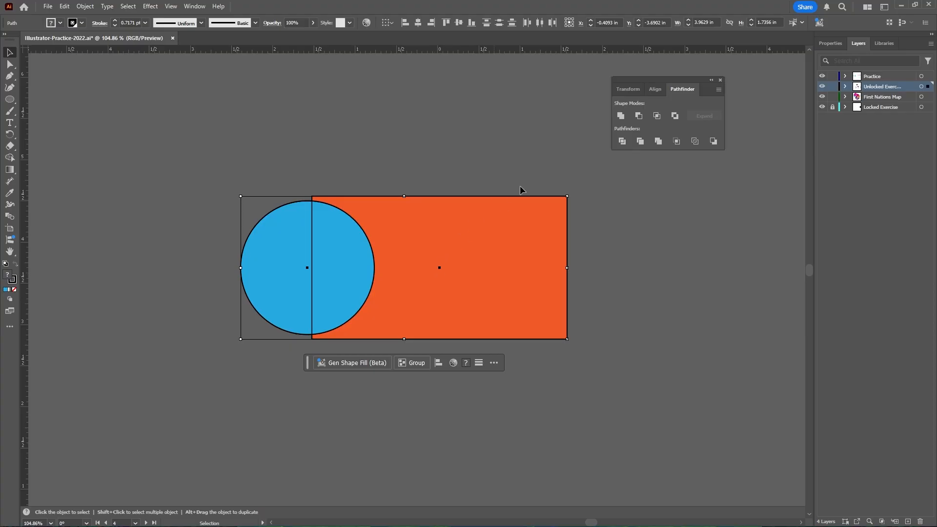
click(620, 115)
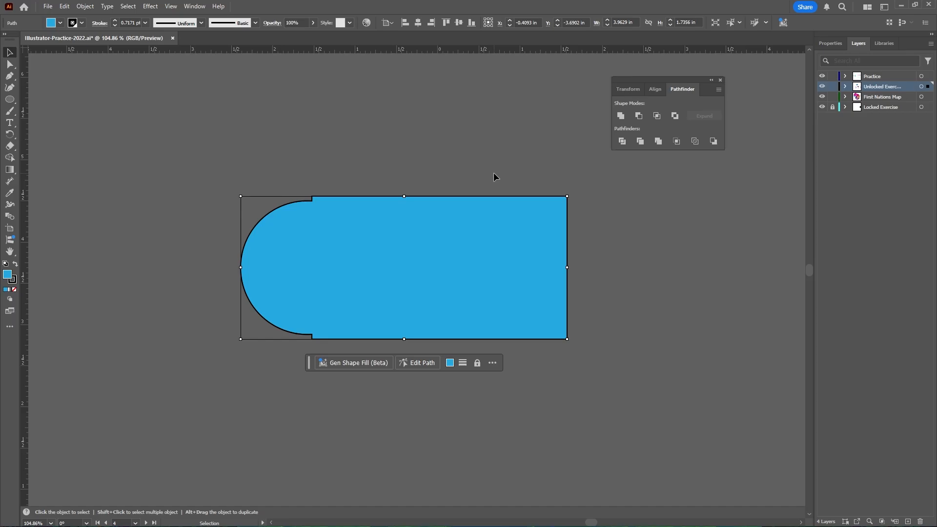
key(ctrl+z)
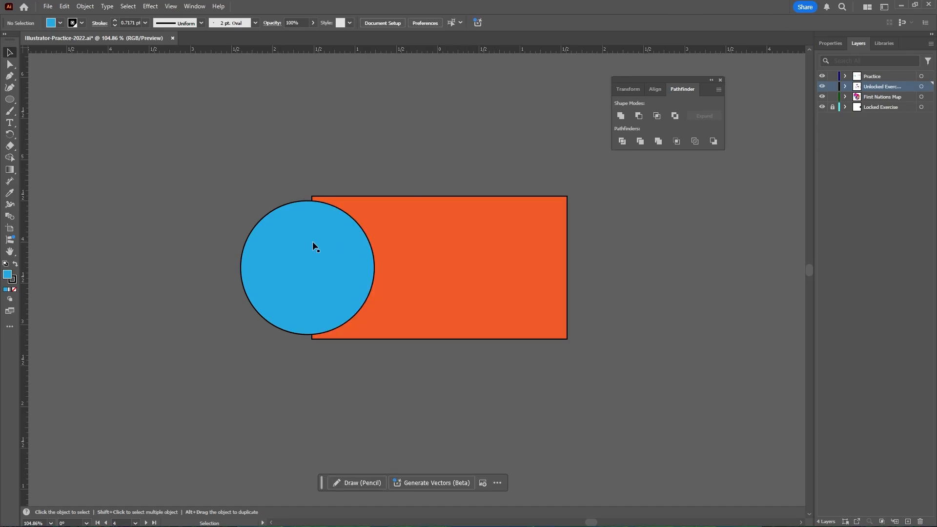
Select the circle and rectangle, cut the circle out of the rectangle with Pathfinder Minus Front, and undo it.
click(281, 244)
shift+click(436, 232)
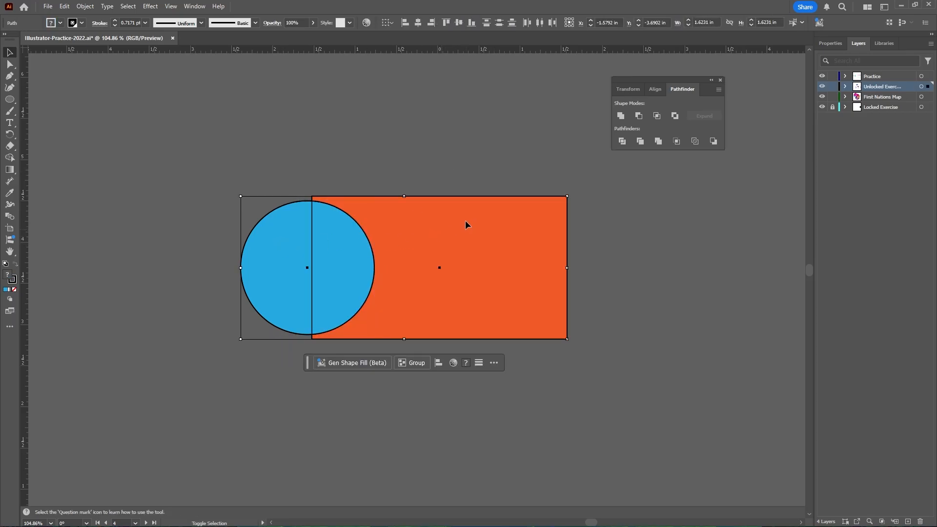
click(638, 116)
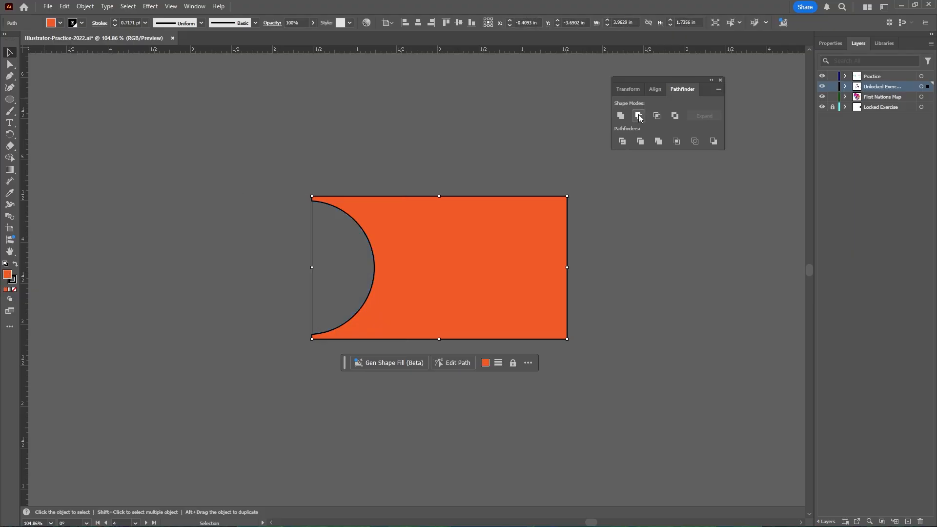
click(466, 144)
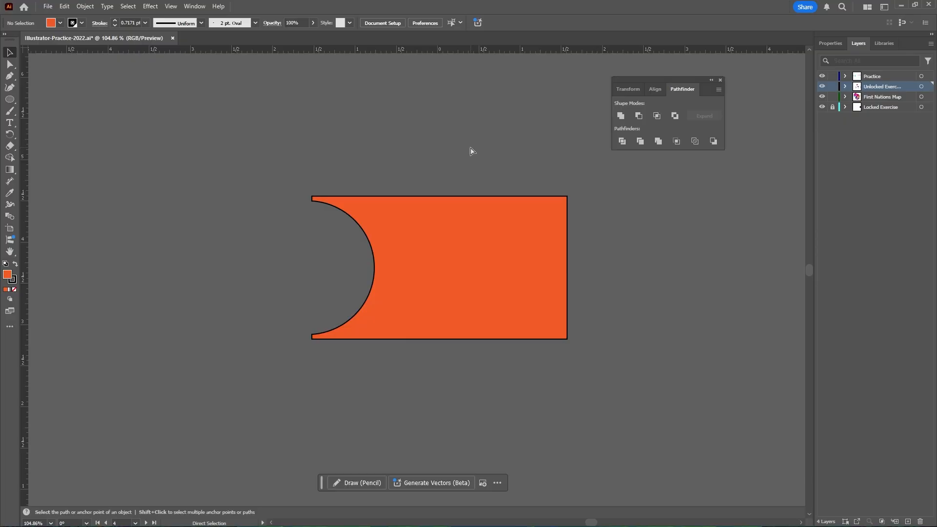
key(ctrl+z)
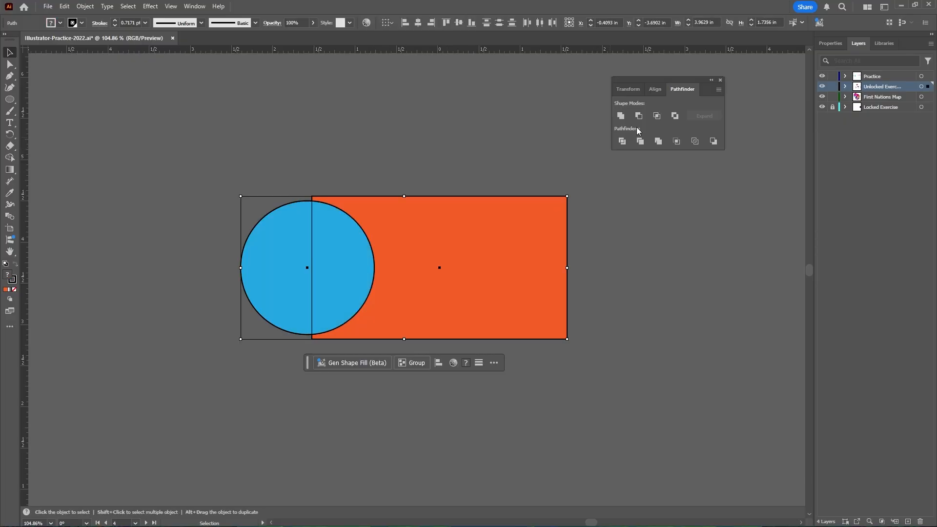
Keep only the overlap of the circle and rectangle with Pathfinder Intersect, and undo it.
click(657, 115)
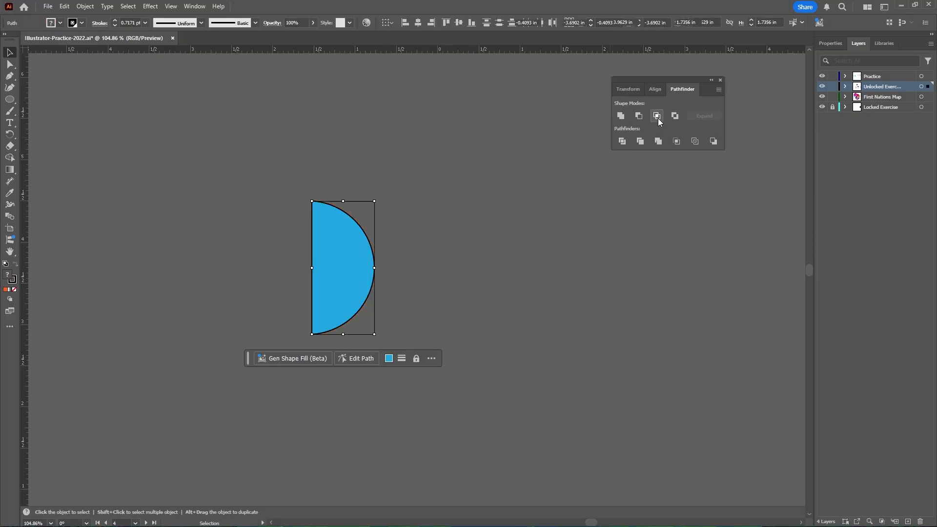
click(517, 179)
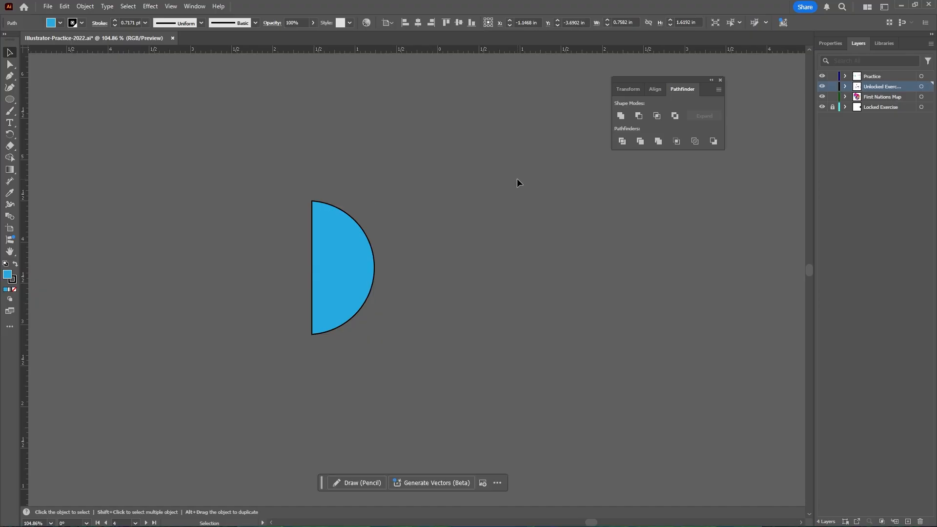
key(ctrl+z)
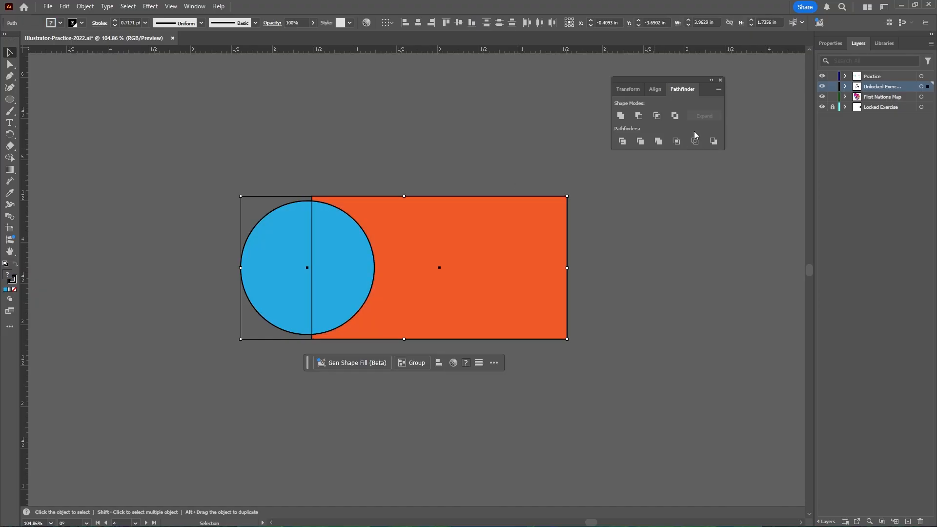
Apply Pathfinder Exclude to the circle and rectangle, deselect the result, and close Pathfinder.
click(676, 117)
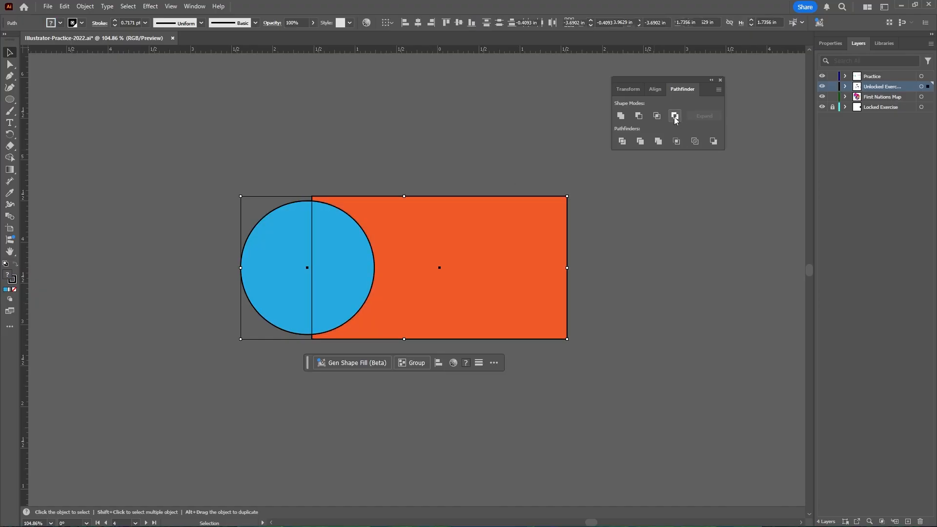
click(500, 182)
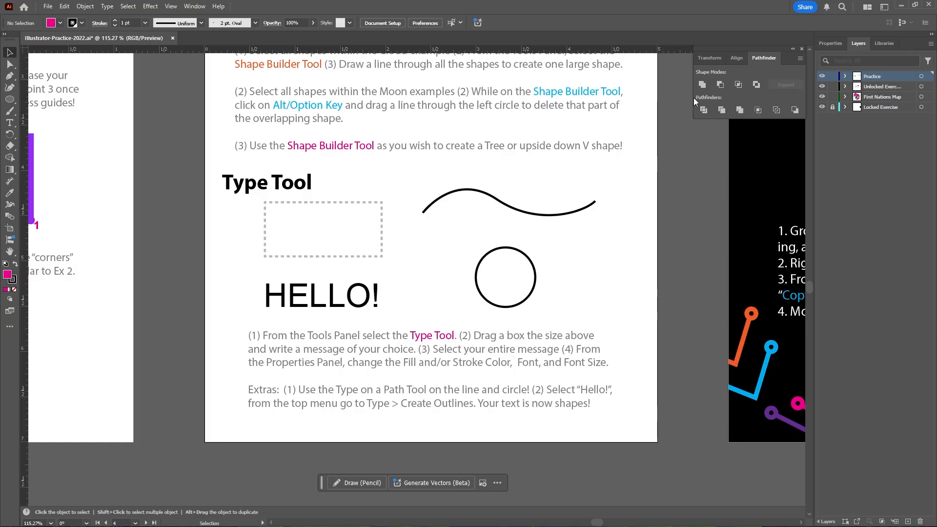
click(801, 49)
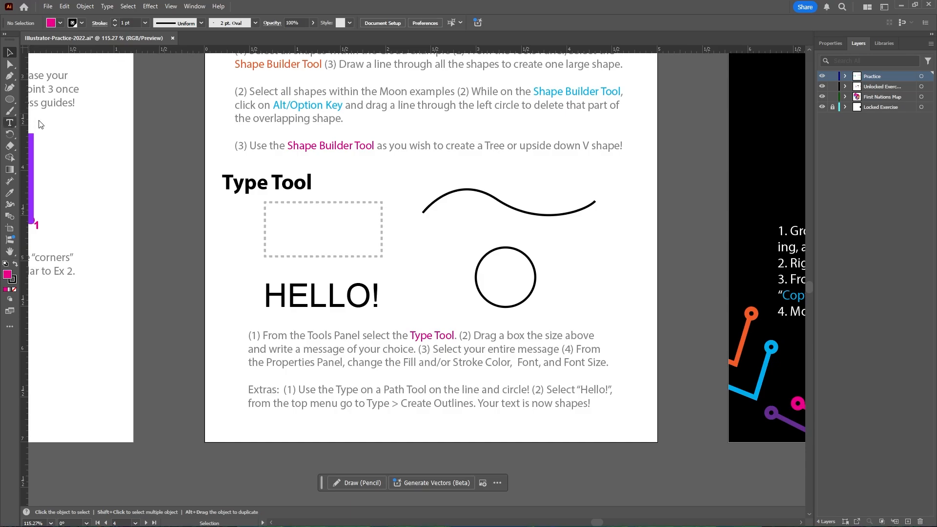
Create an area text box matching the dashed Type Tool rectangle and enter "Hello!" in it.
click(10, 123)
drag(265, 202, 387, 261)
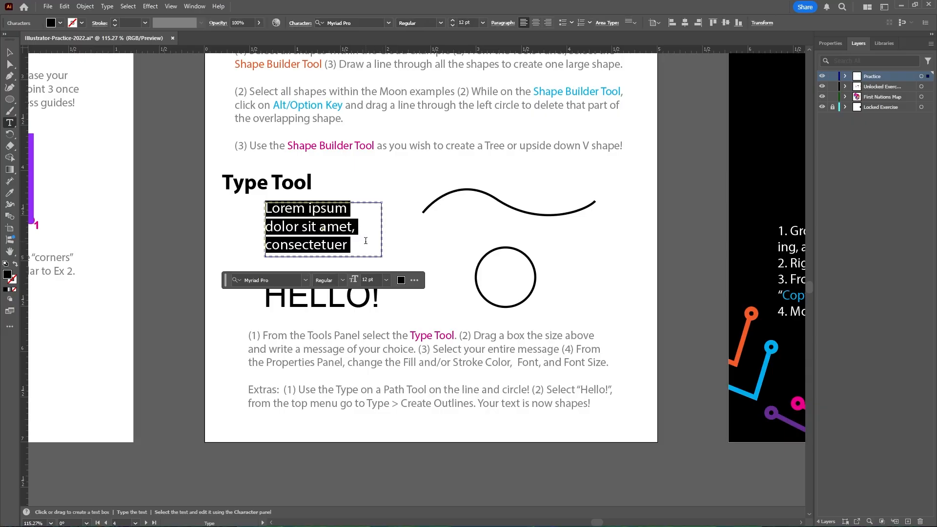
text(Hello!)
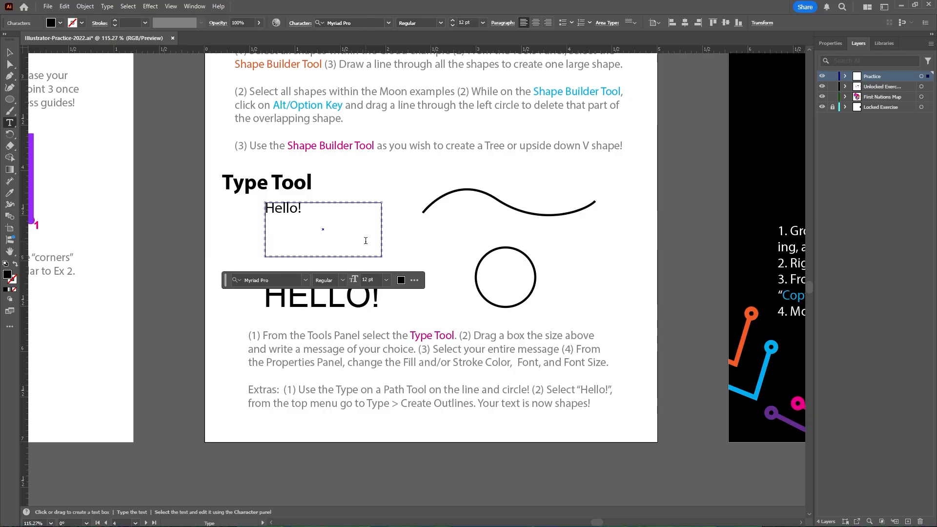
Select all of the "Hello!" text in the box and mix a bright blue fill color for it.
key(ctrl+a)
click(828, 44)
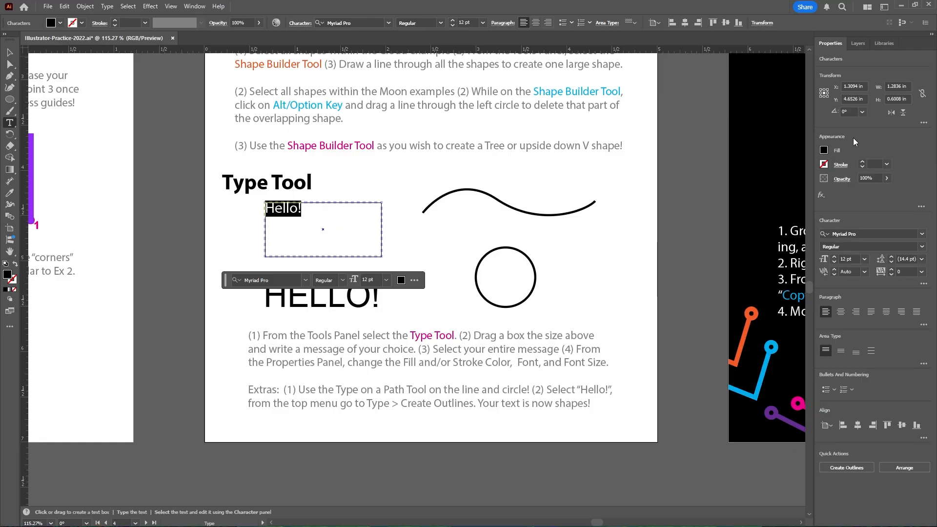
click(824, 150)
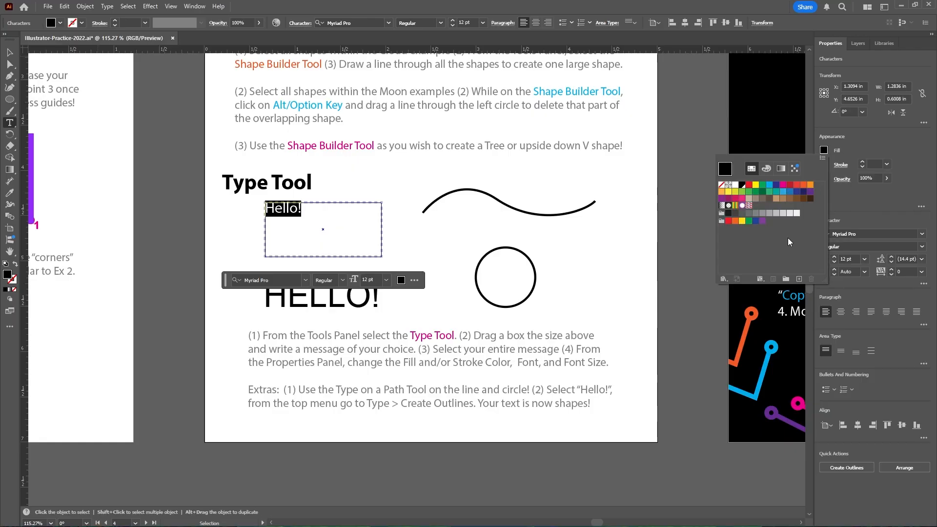
click(766, 169)
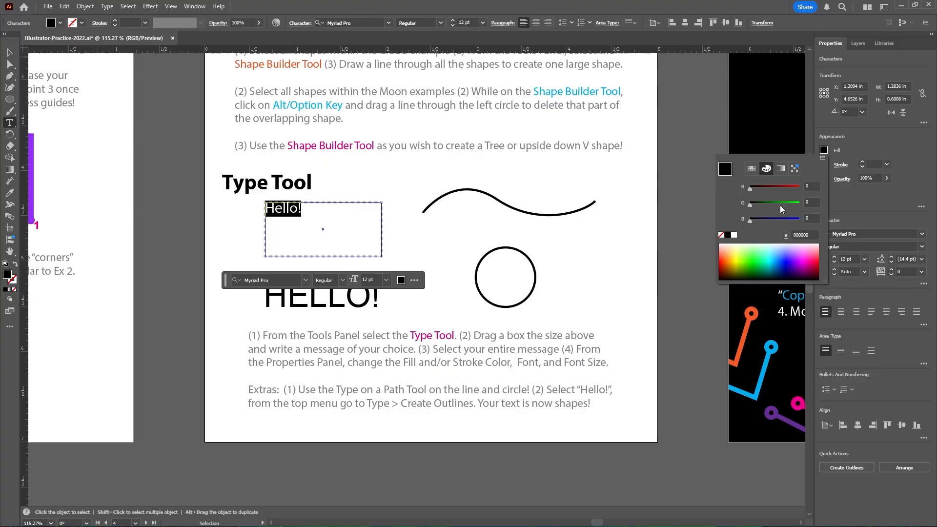
click(775, 259)
drag(787, 204, 772, 204)
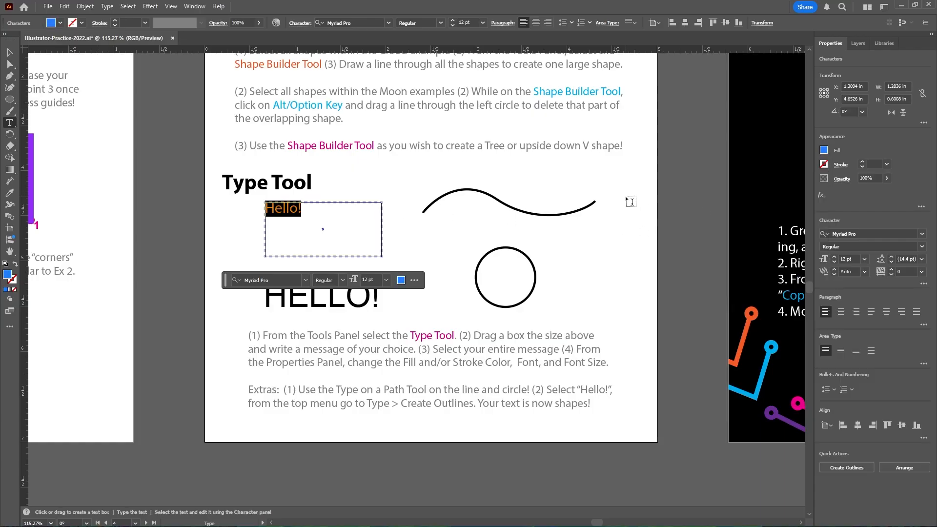
Change the font of the selected "Hello!" text to OCR A Extended.
click(921, 233)
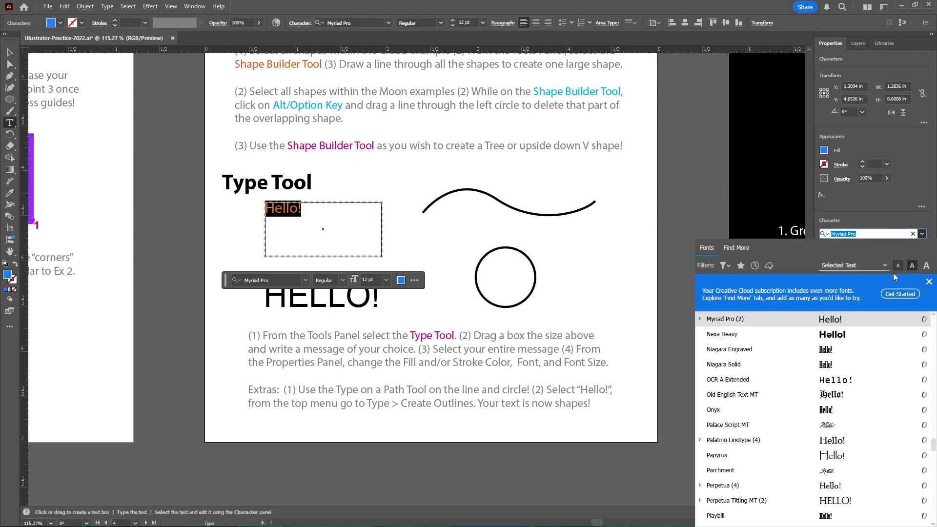
scroll(841, 343, down, 5)
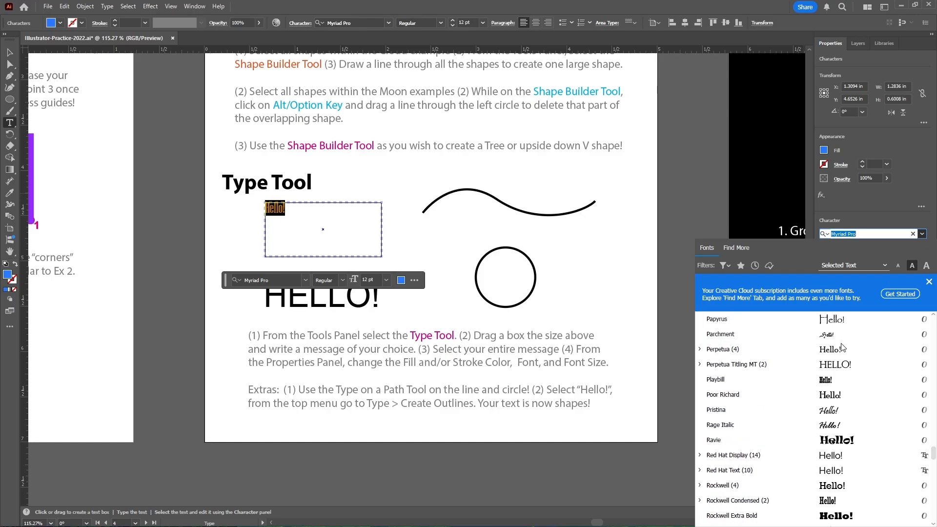
scroll(841, 346, up, 4)
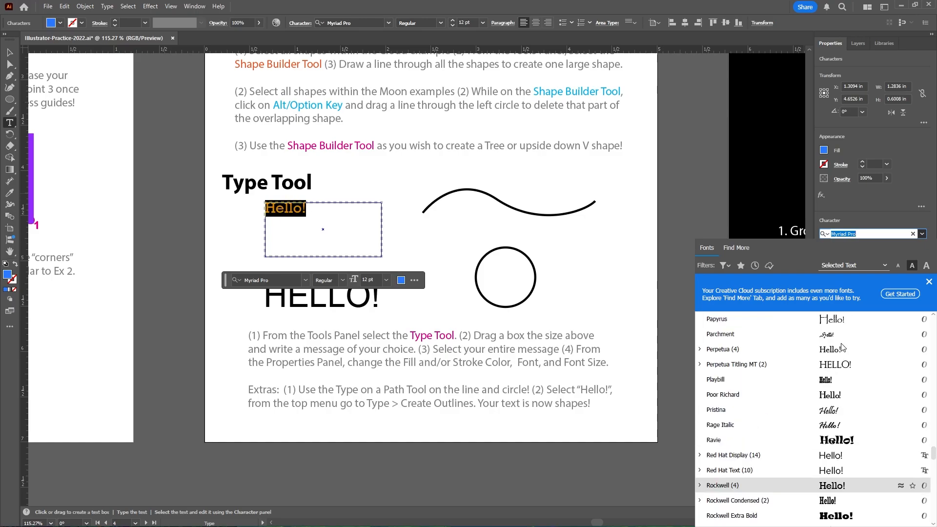
click(852, 335)
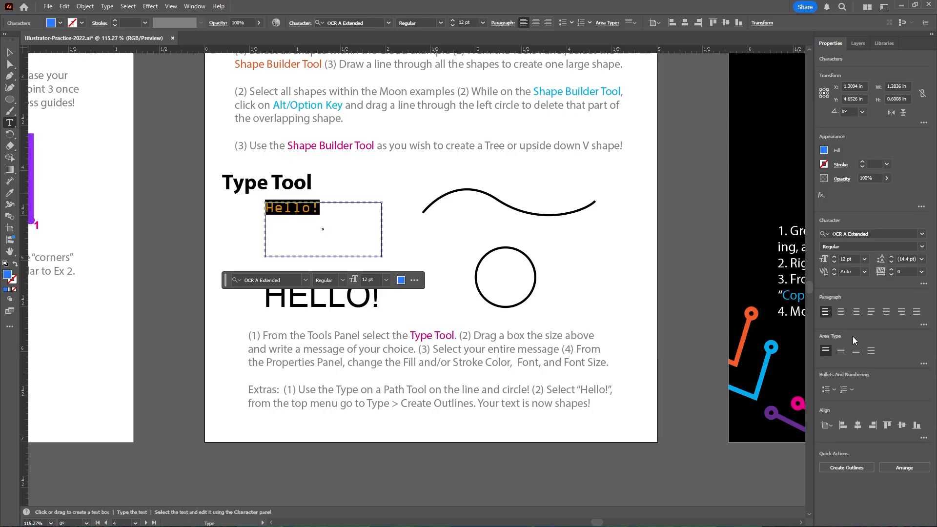
Increase the font size of the selected "Hello!" text to 16 pt.
click(835, 256)
click(835, 257)
click(834, 256)
click(835, 256)
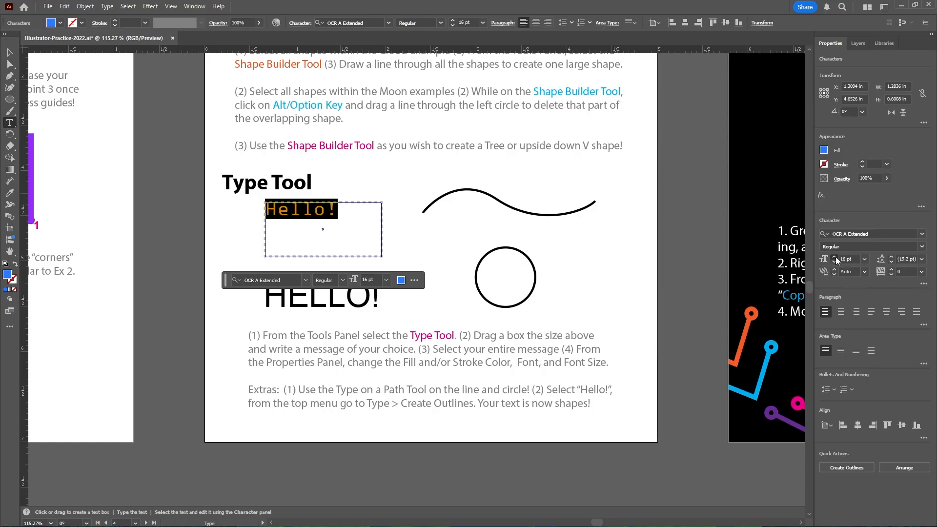
Increase the font size of the selected "Hello!" text to 25 pt and finish editing the text.
click(834, 257)
click(835, 256)
click(835, 256)
click(834, 256)
click(835, 257)
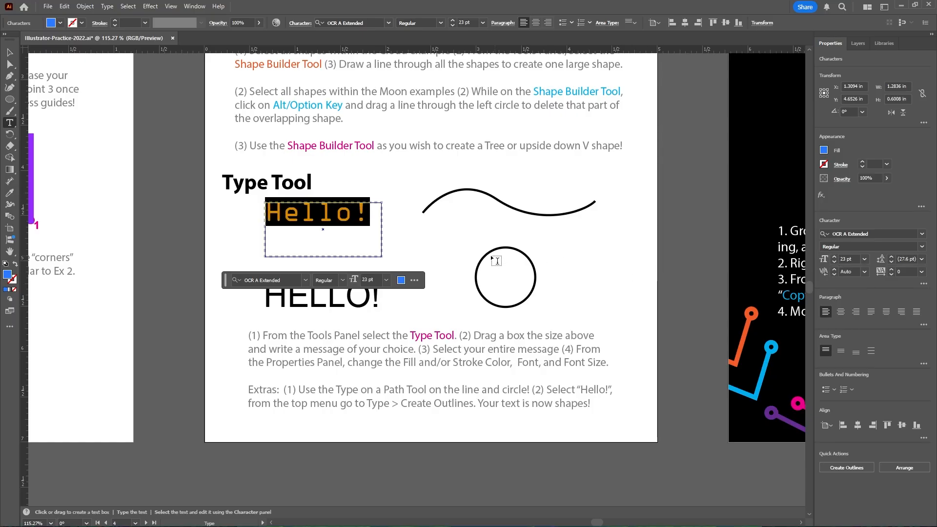
click(834, 257)
click(834, 257)
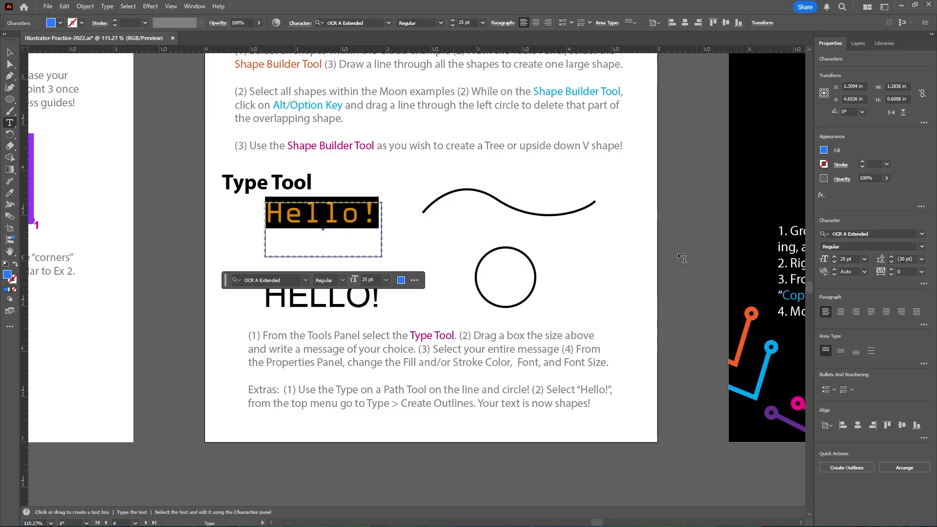
key(Escape)
Select all the shapes of the yellow eye on the black artboard and group them.
drag(347, 221, 348, 240)
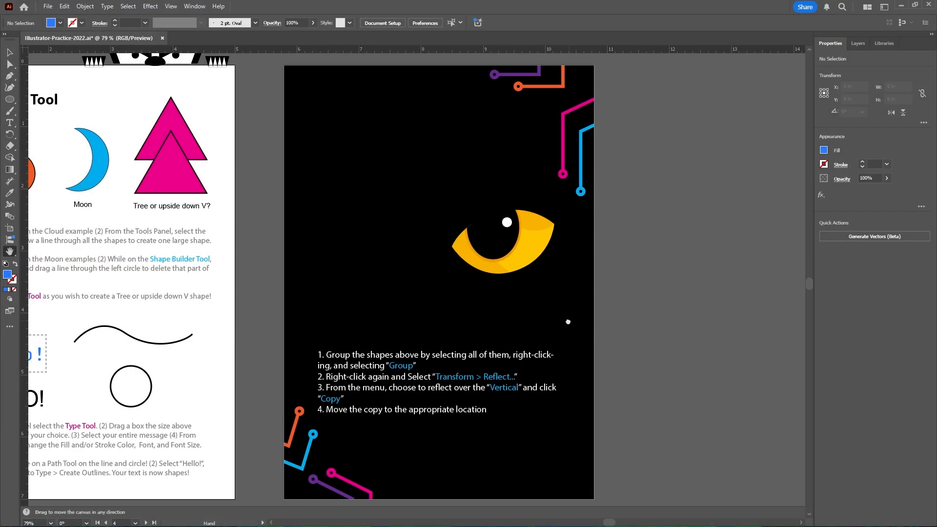
drag(588, 318, 567, 318)
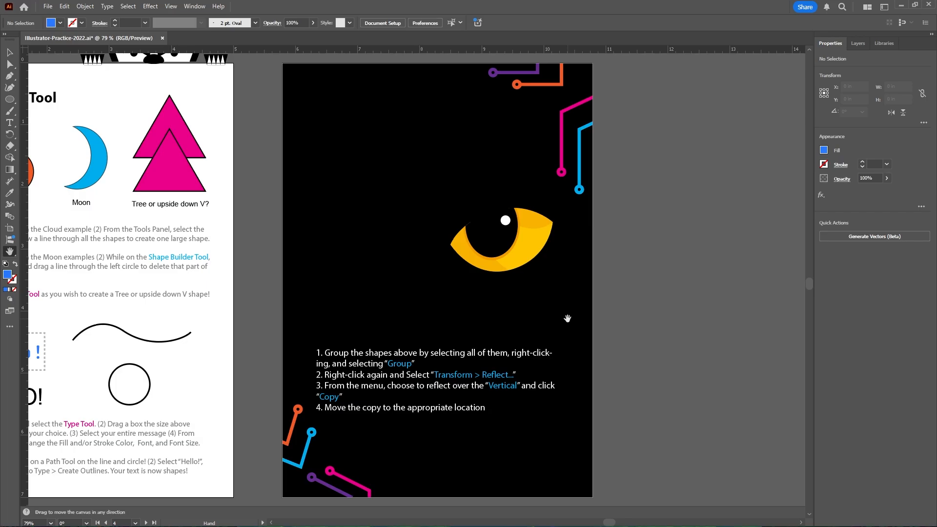
key(v)
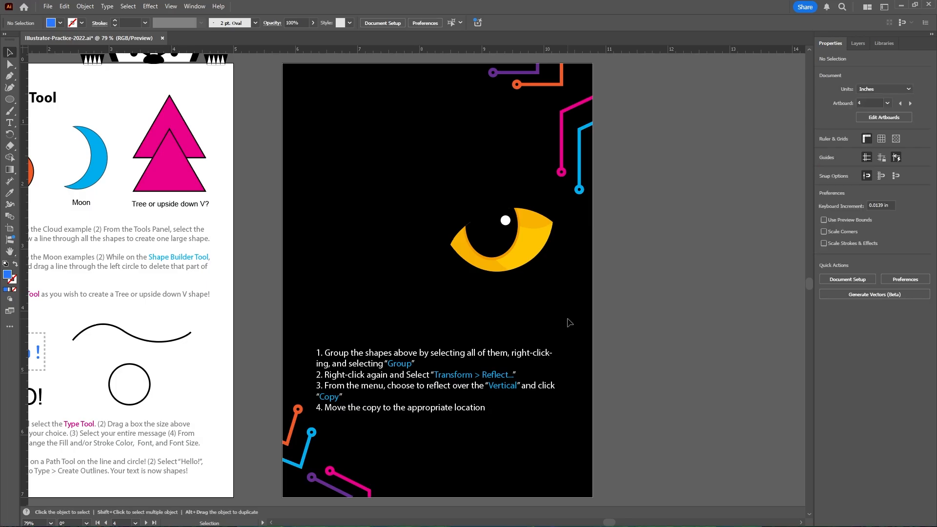
drag(433, 184, 568, 292)
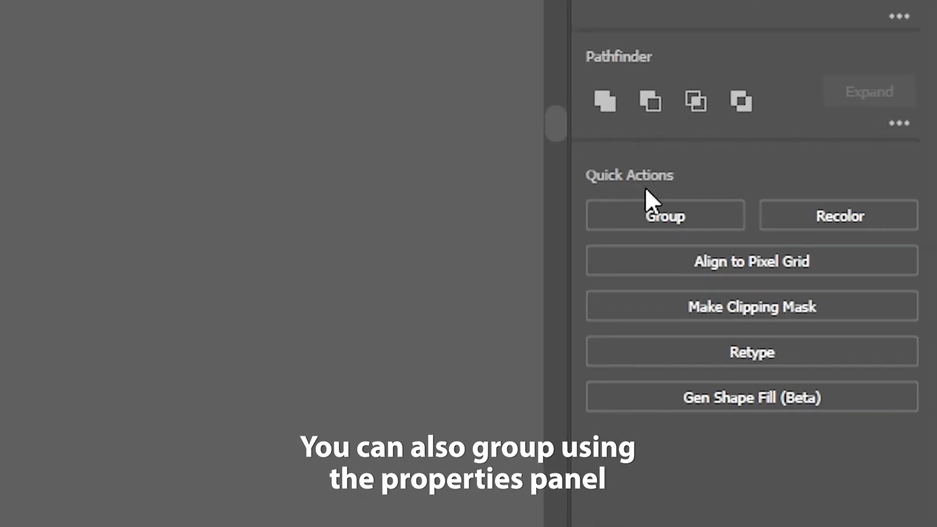
click(650, 210)
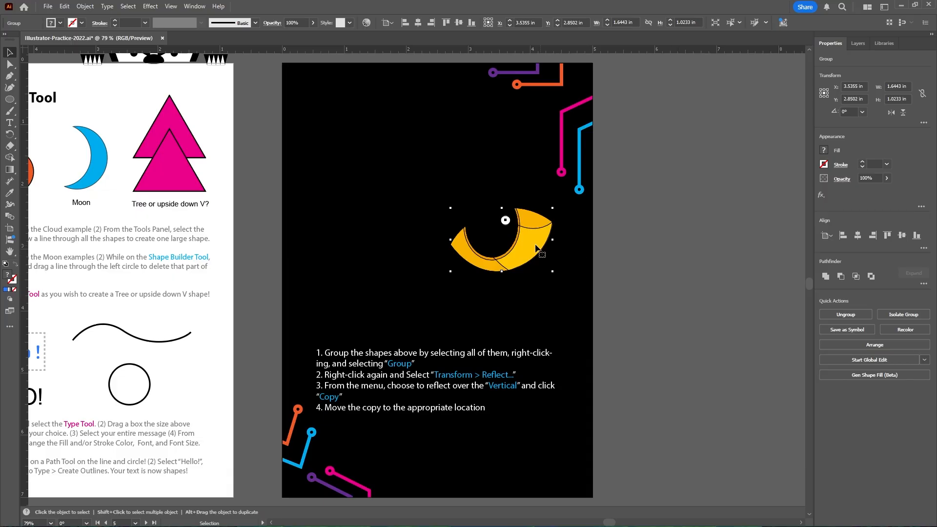
Reflect the eye group over the vertical axis as a copy and move the copy to the left of the original eye.
right_click(522, 244)
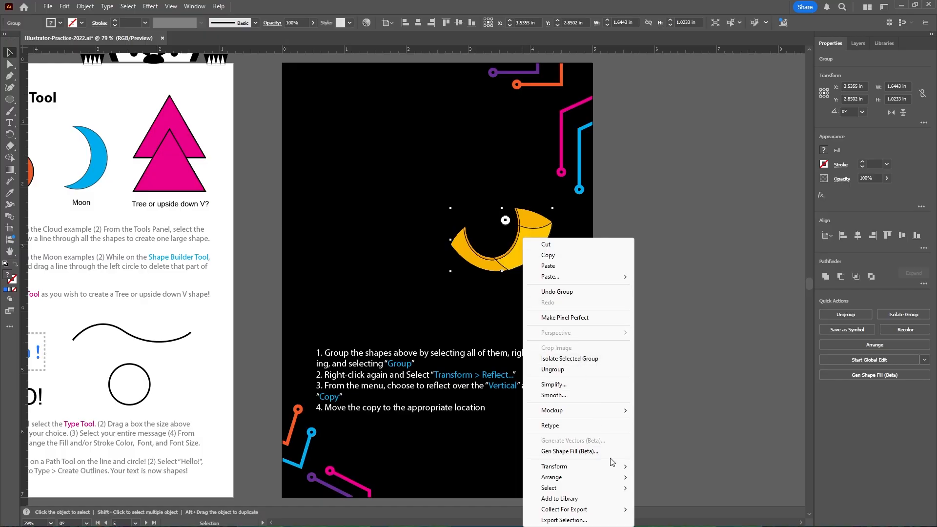
mouse_move(591, 468)
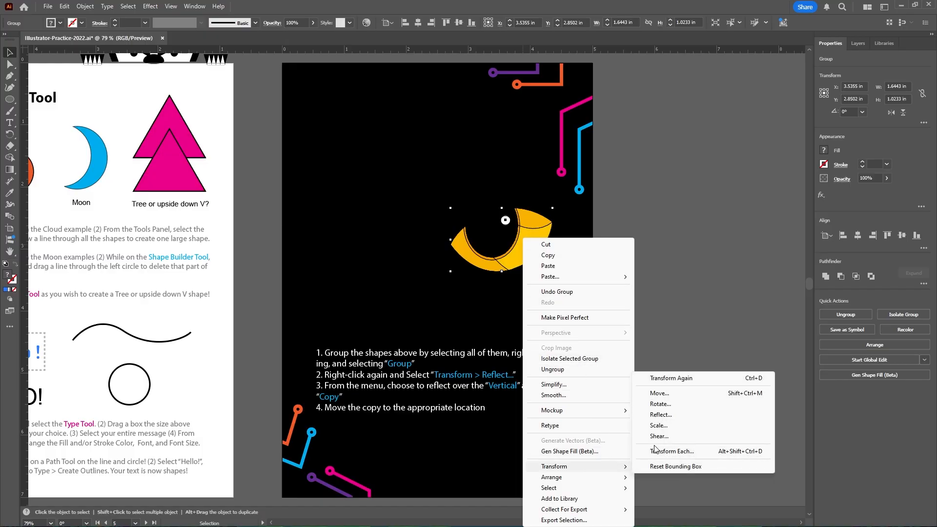
click(663, 414)
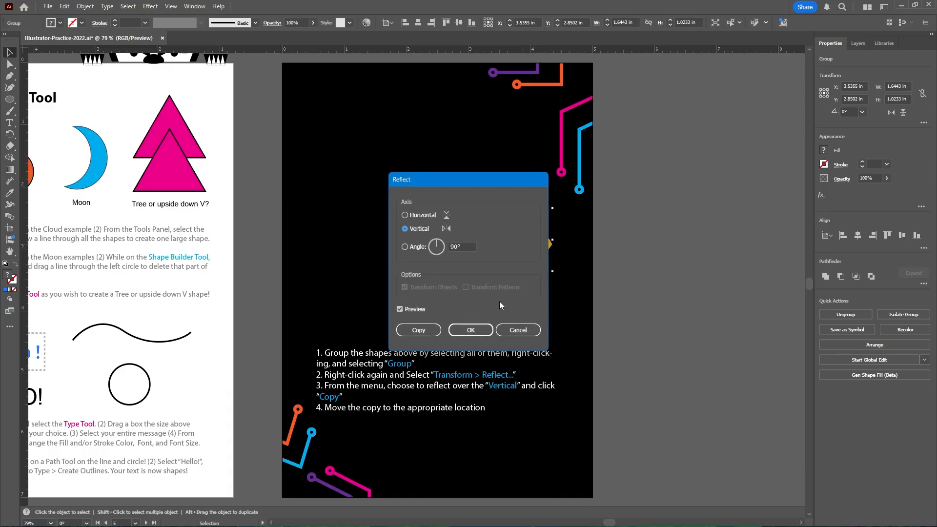
drag(472, 184, 315, 174)
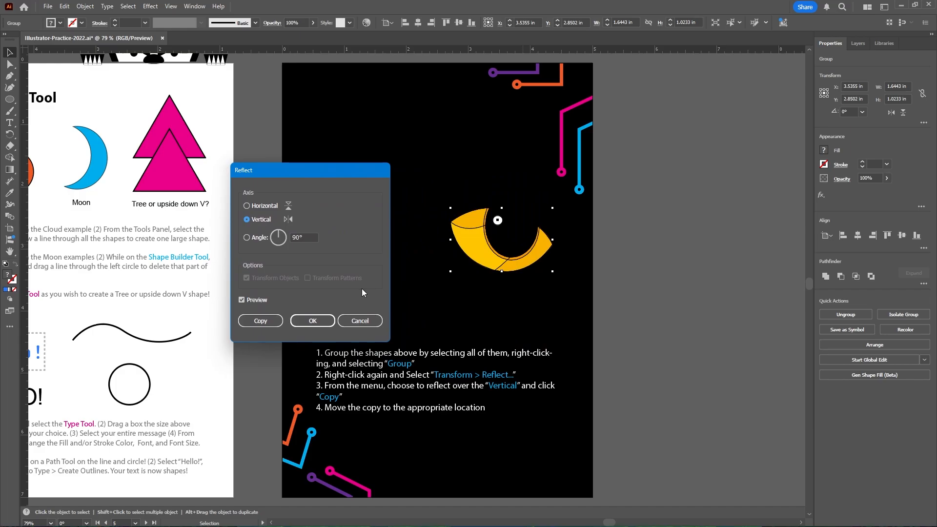
click(259, 206)
click(260, 220)
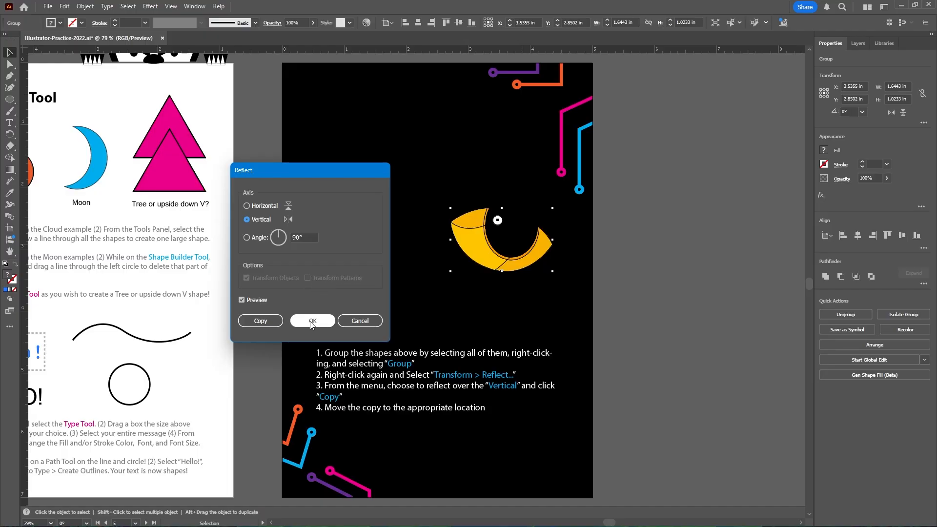
click(265, 321)
drag(539, 256, 401, 252)
click(472, 312)
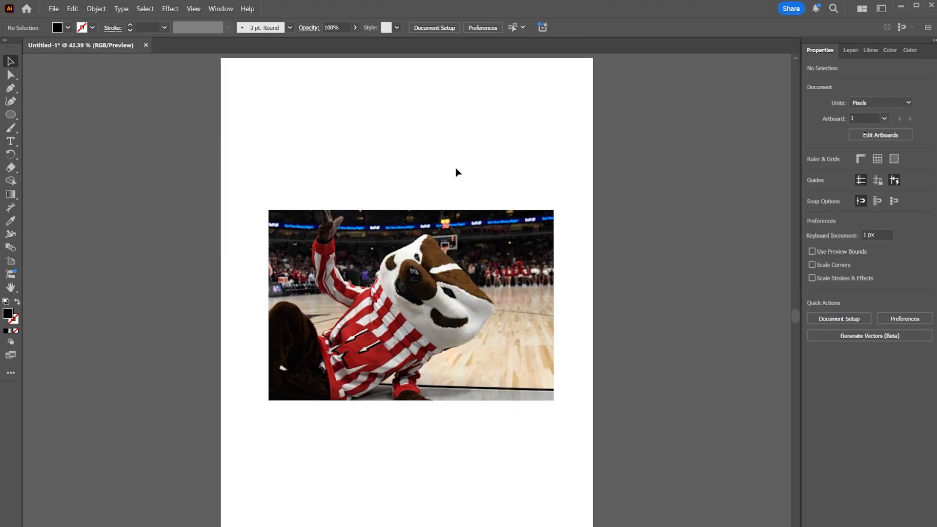
Draw a black circle about 378 px in diameter with the Ellipse tool and place it over the mascot in the photo.
right_click(12, 116)
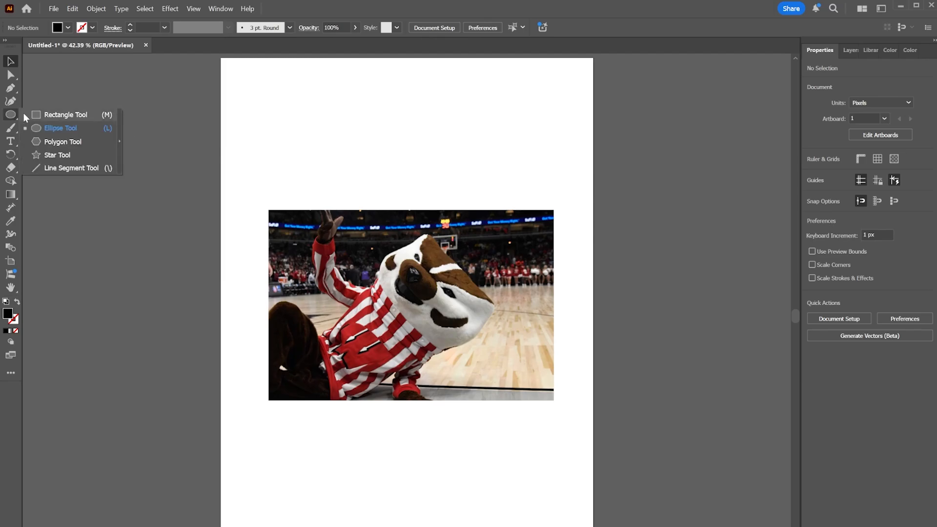
click(49, 128)
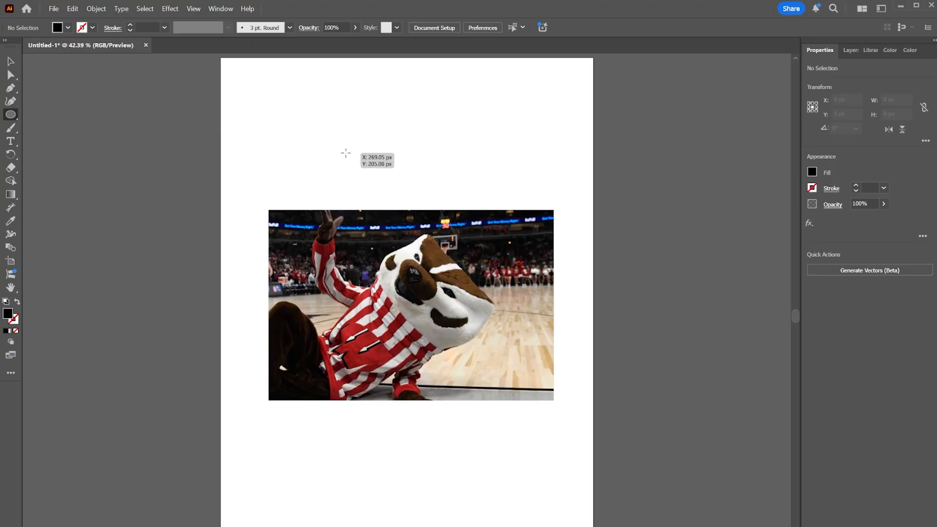
drag(346, 153, 516, 259)
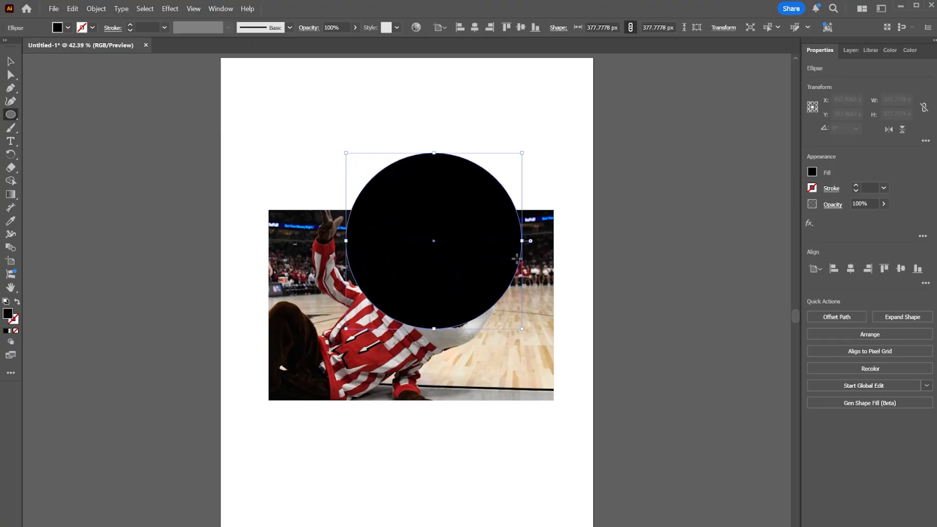
key(v)
drag(454, 245, 437, 305)
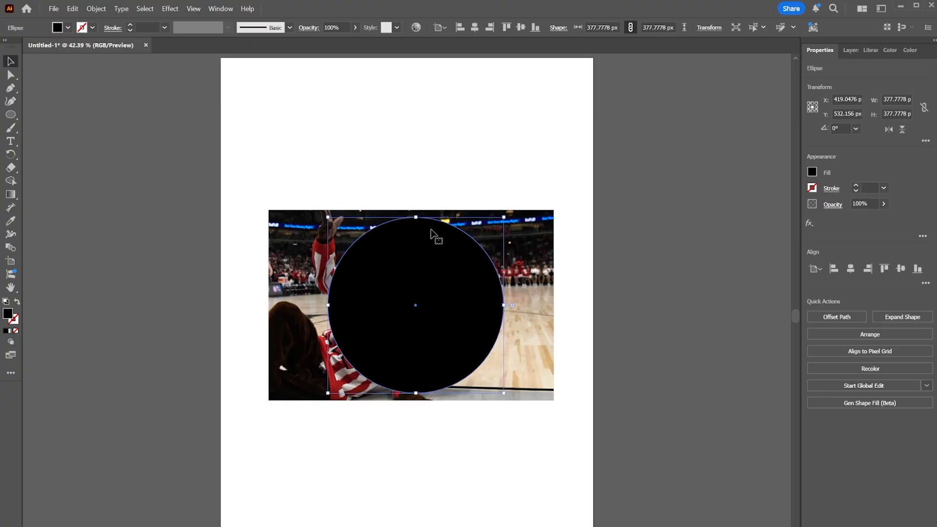
click(423, 185)
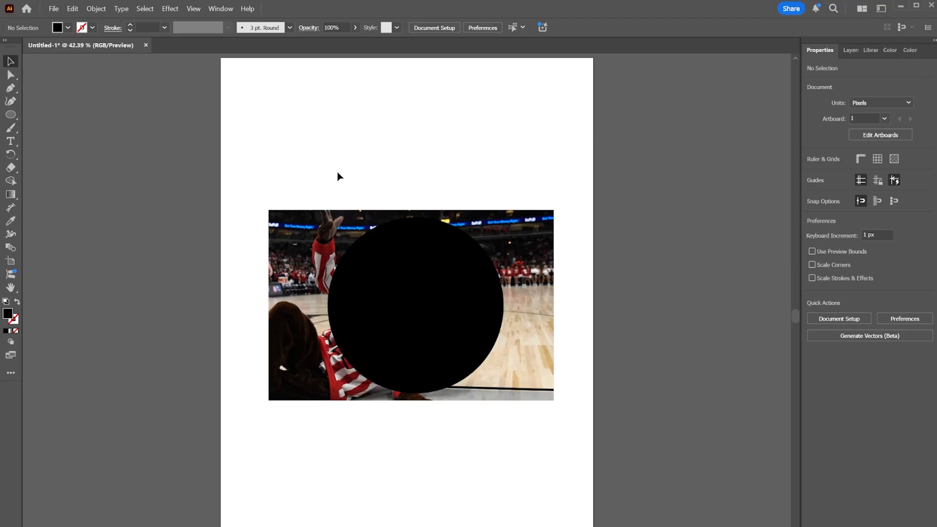
Select the circle together with the mascot photo and make a clipping mask from them.
drag(328, 172, 479, 337)
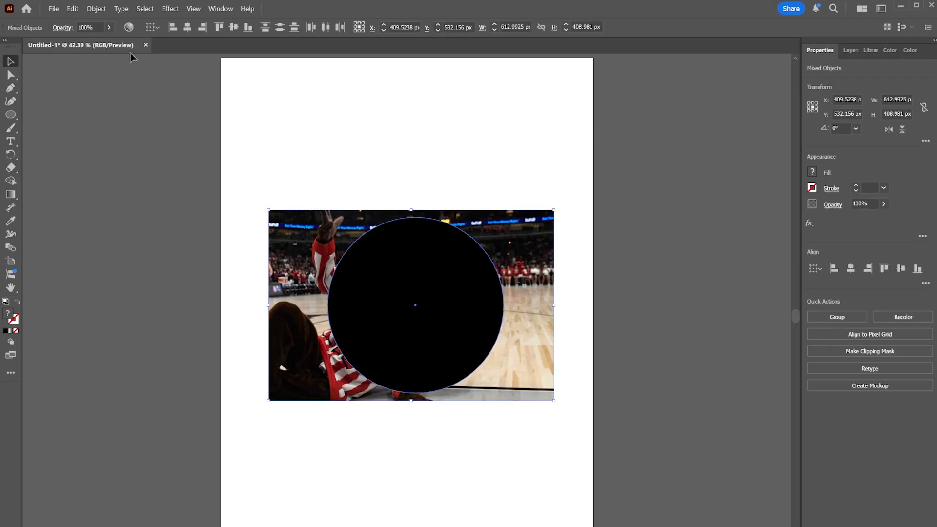
click(100, 13)
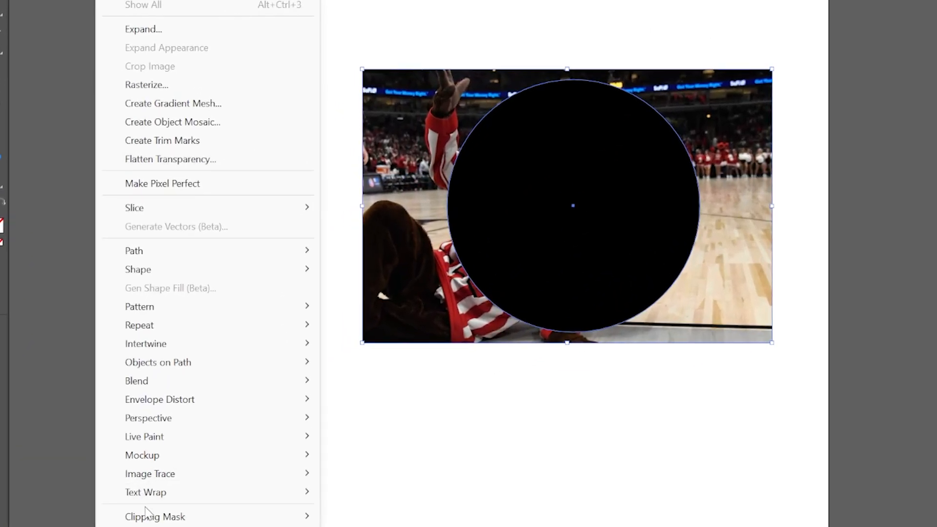
mouse_move(122, 521)
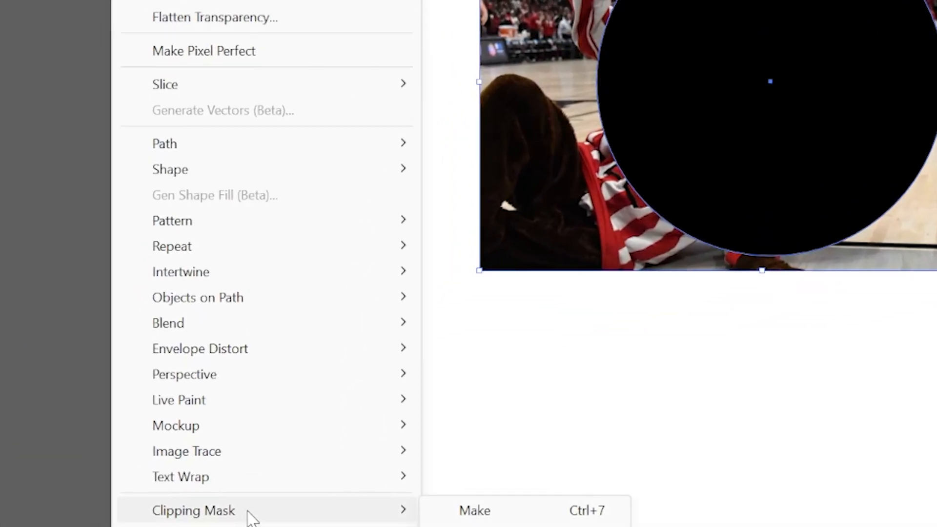
click(505, 519)
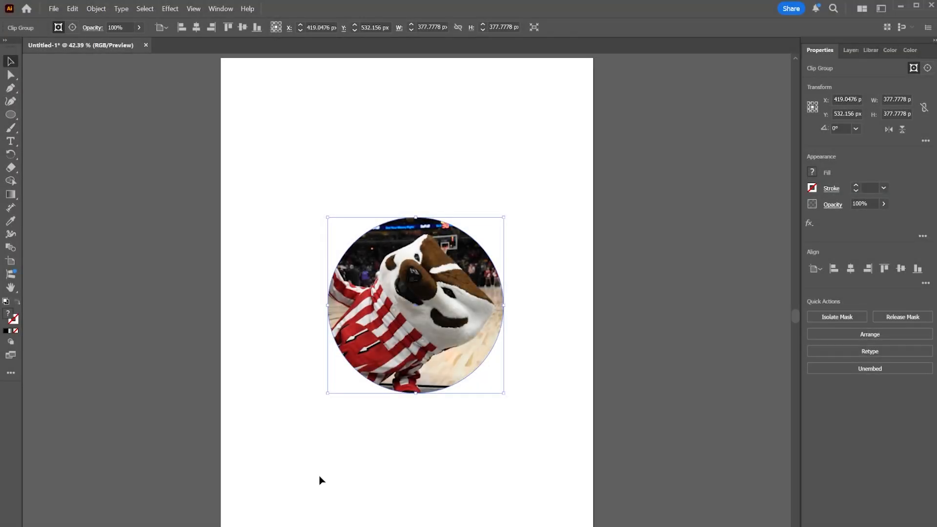
Isolate the photo inside the clip group, enlarge it to about 711 × 489 px, and leave isolation mode.
double_click(409, 305)
double_click(409, 305)
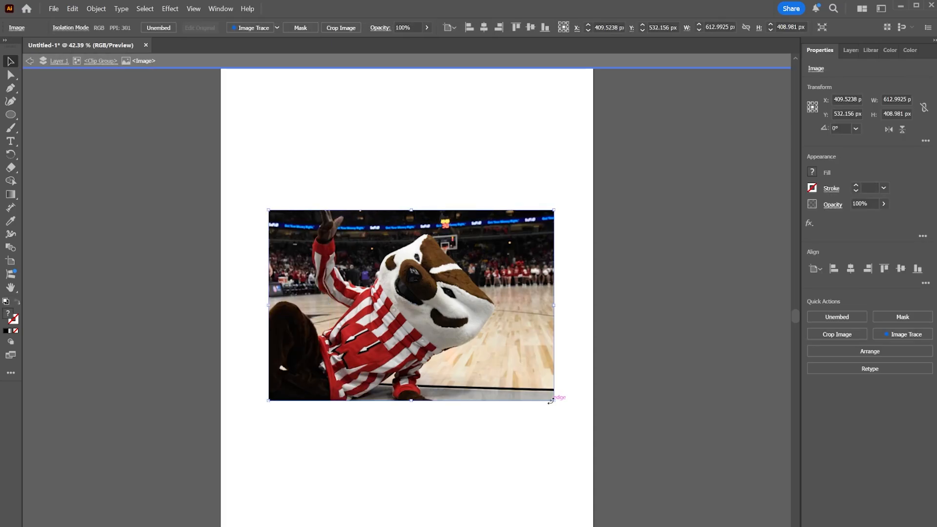
drag(554, 401, 578, 420)
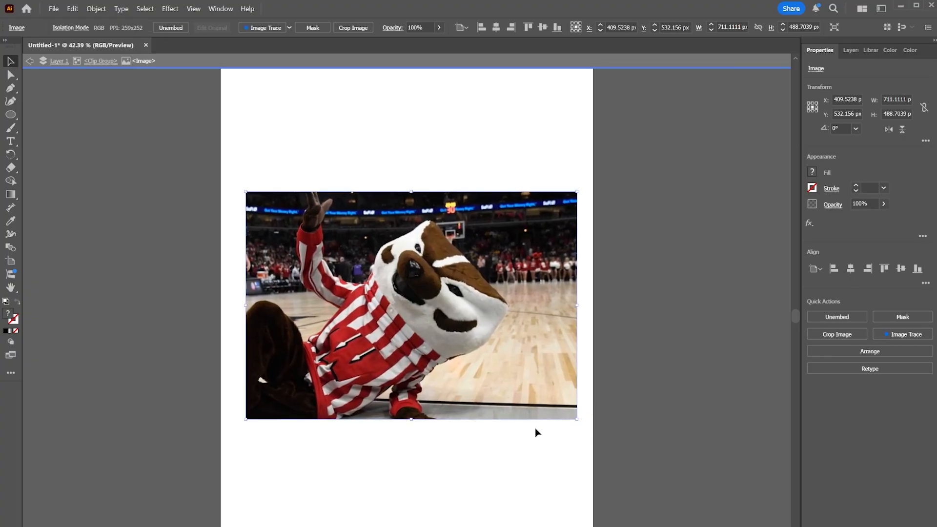
double_click(491, 444)
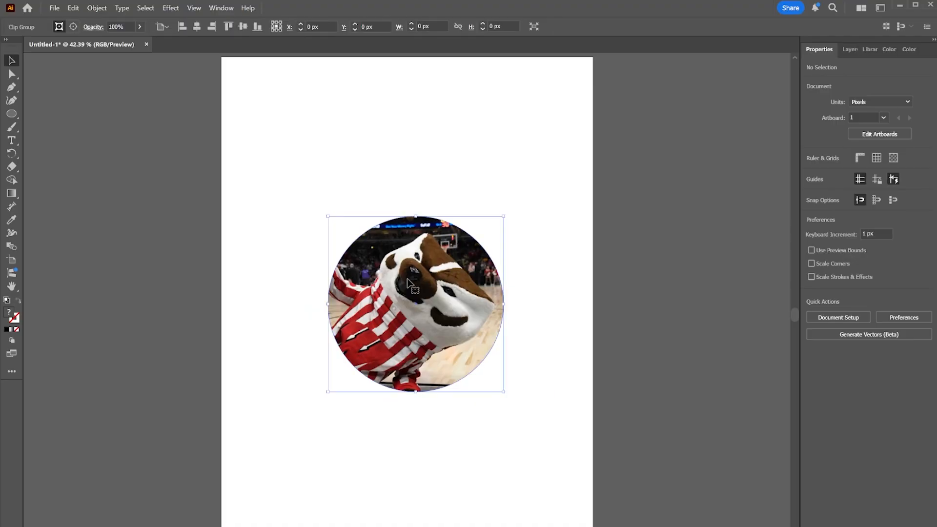
Release the clipping mask of the circular mascot clip group and deselect the objects.
click(404, 284)
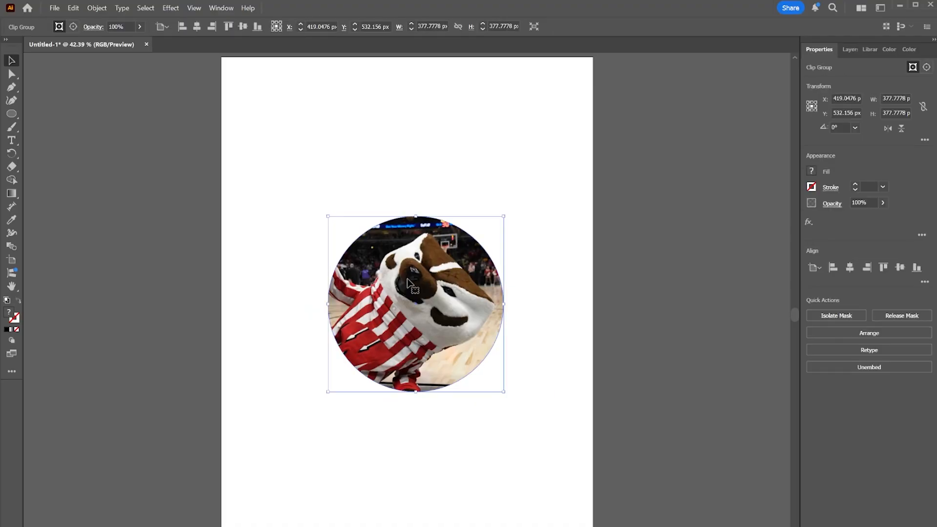
click(104, 11)
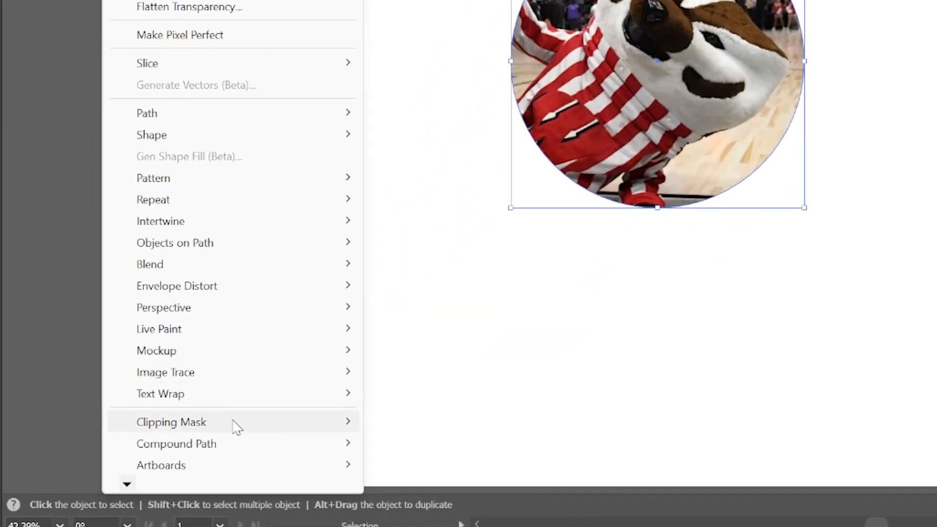
mouse_move(181, 496)
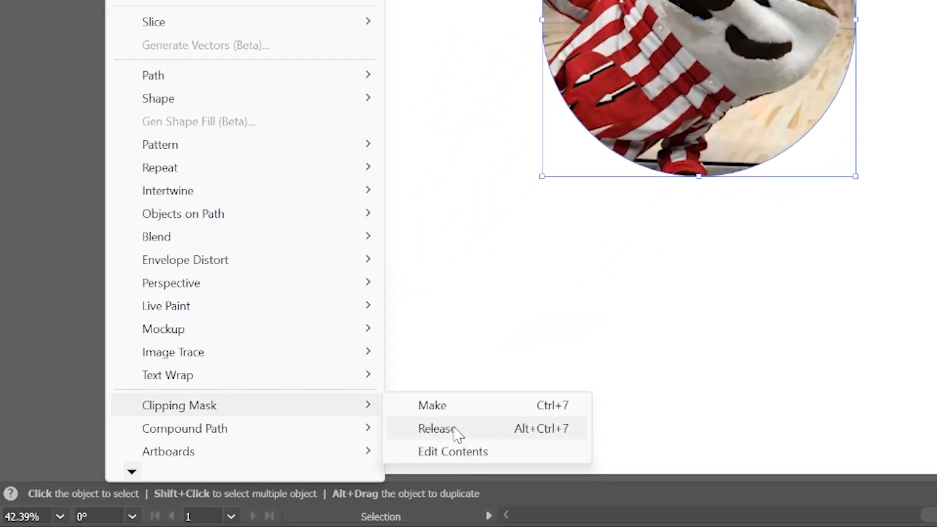
click(470, 430)
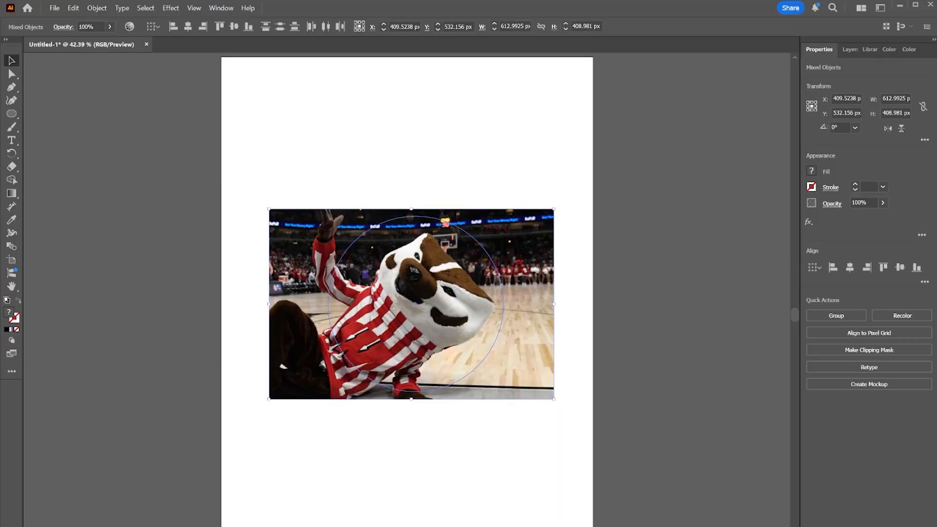
click(303, 450)
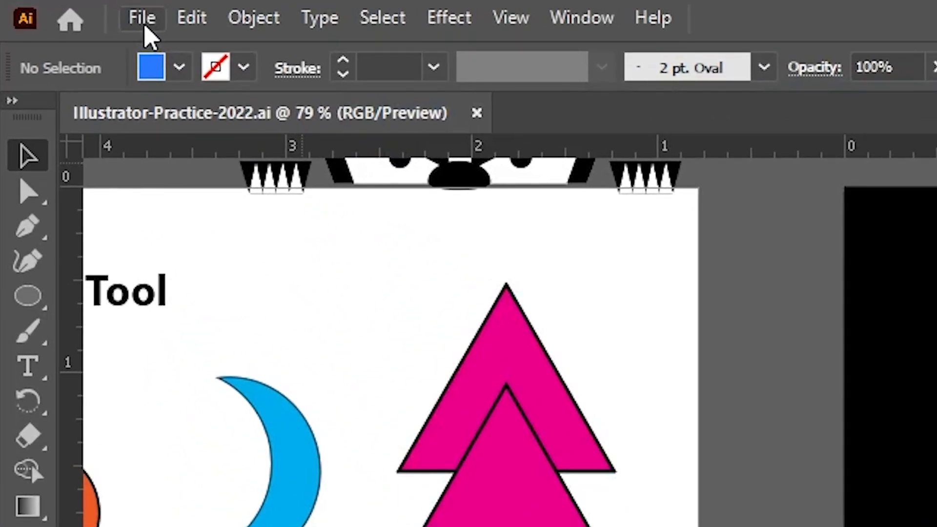
Create a new 800 × 1080 px portrait document in RGB color named Penguin_Ecard.
click(144, 29)
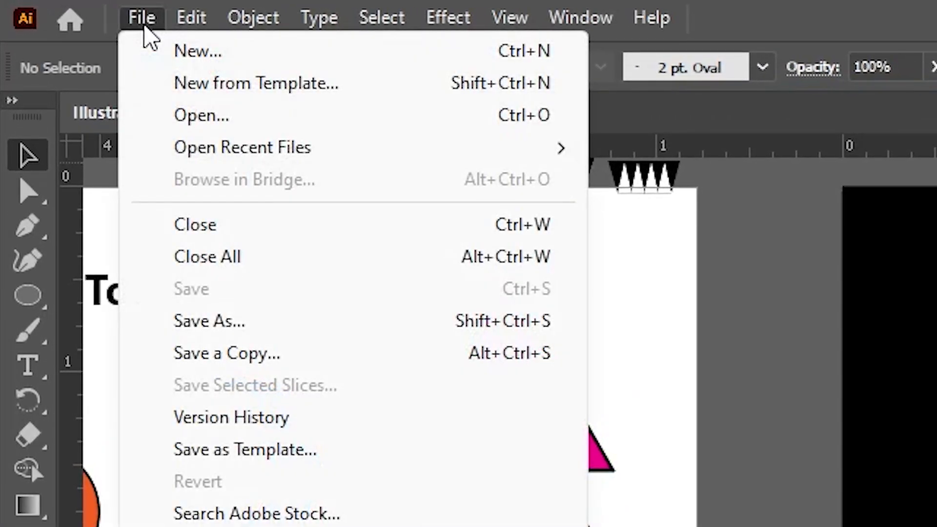
click(149, 49)
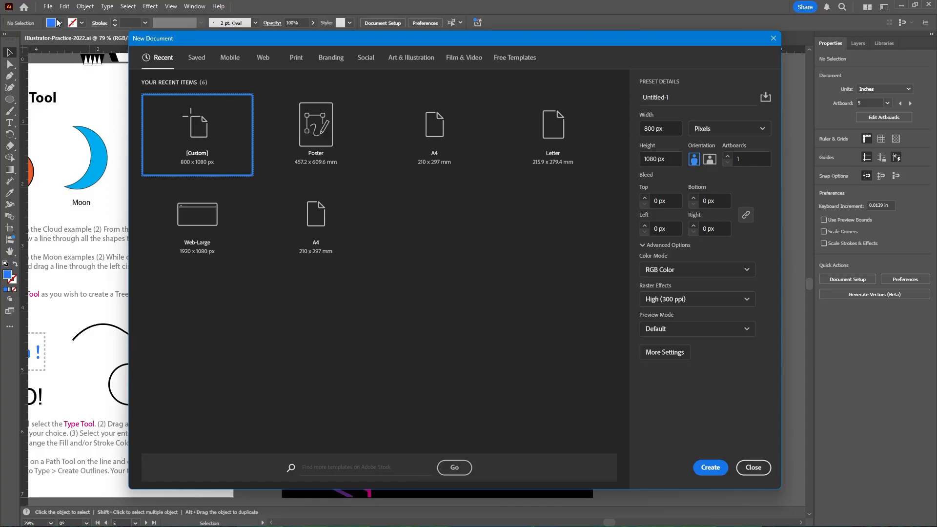
click(690, 98)
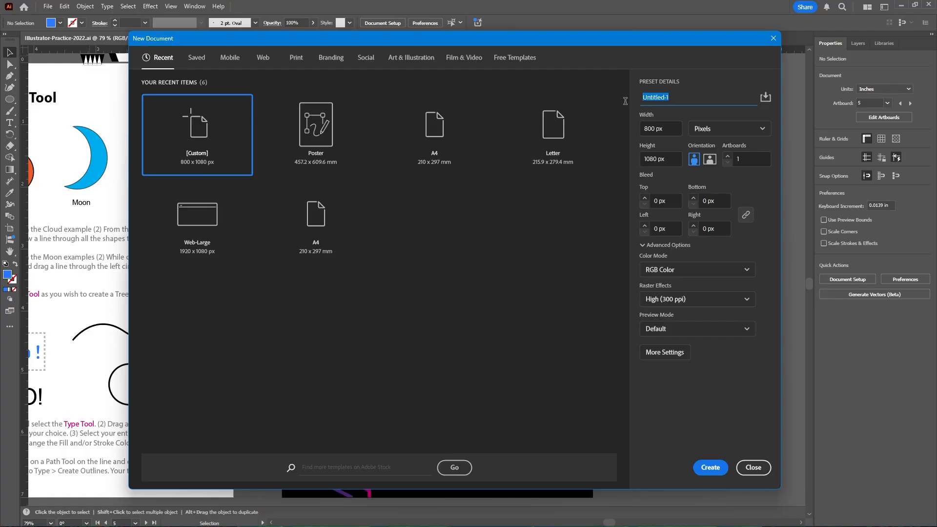
text(Penguin_Ecard)
click(713, 464)
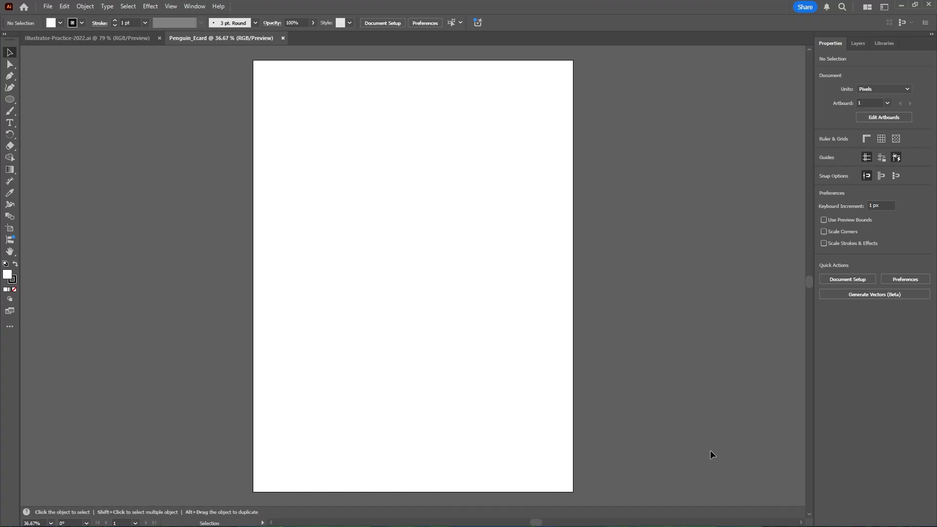
Set up the Ellipse tool with a dark blue fill of about #20388E and no stroke.
key(l)
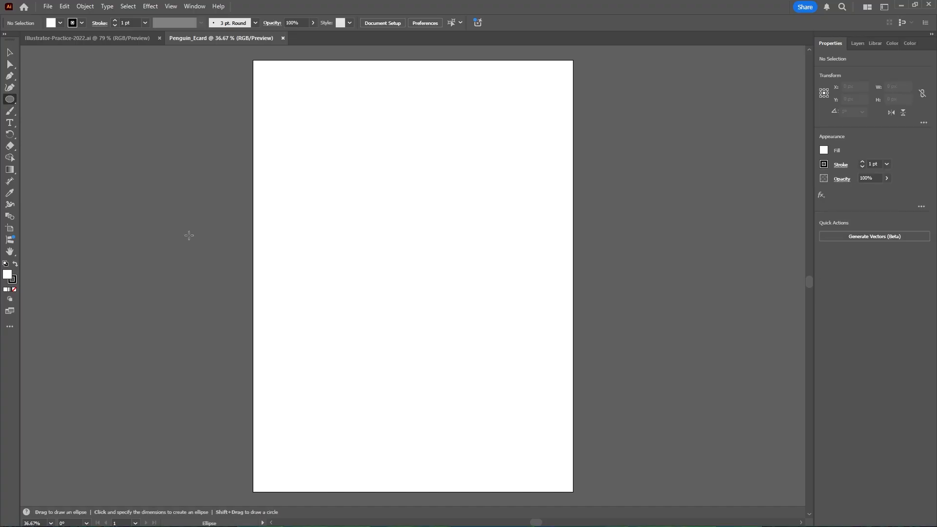
double_click(8, 276)
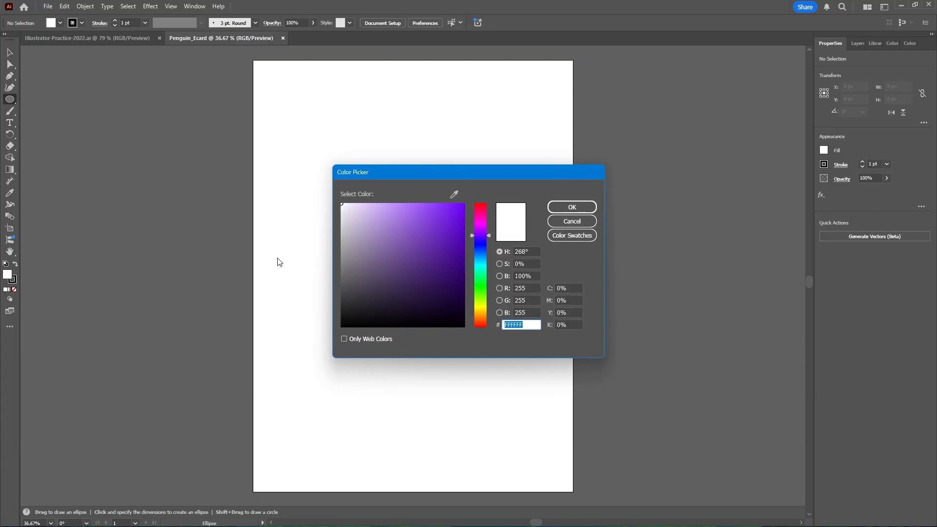
drag(482, 244, 482, 249)
drag(453, 225, 434, 259)
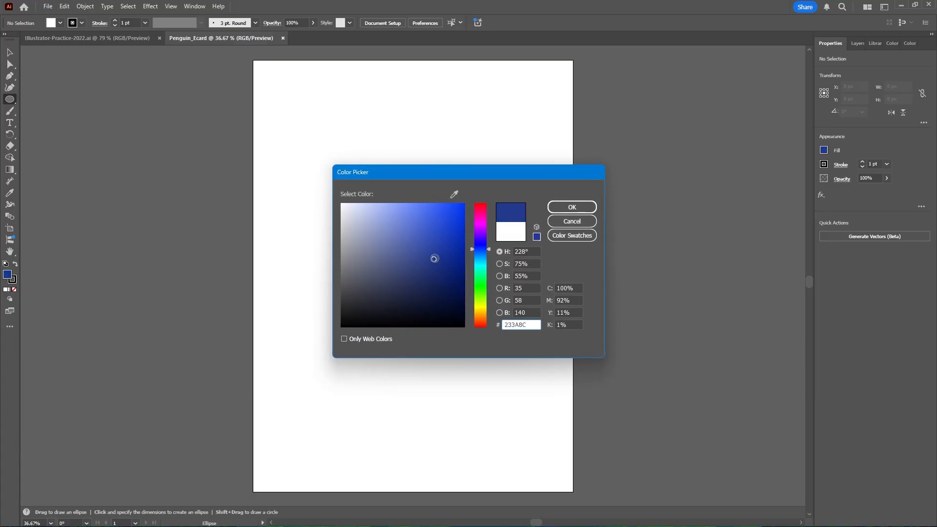
click(568, 205)
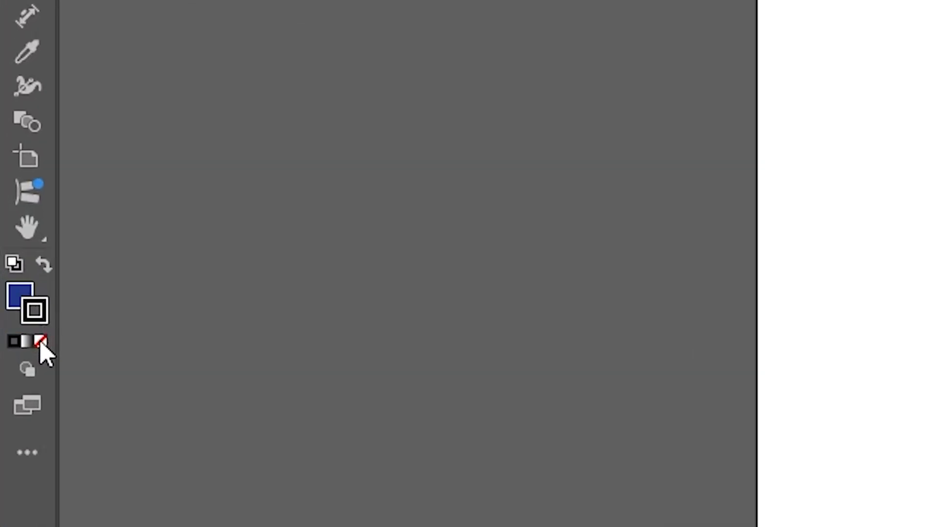
click(15, 289)
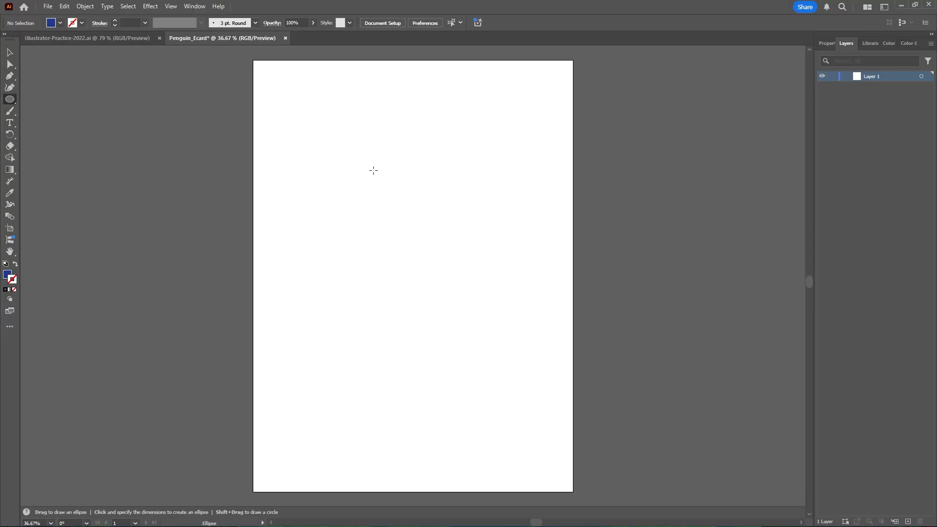
Draw an upright ellipse about 396 × 517 px for the penguin's body and centre it horizontally and vertically on the artboard.
drag(372, 168, 532, 377)
key(v)
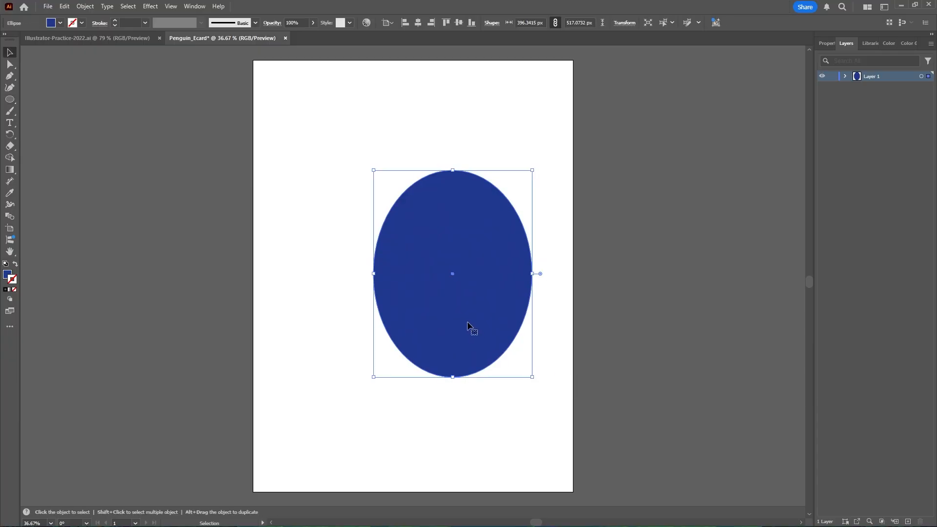
drag(467, 320, 431, 319)
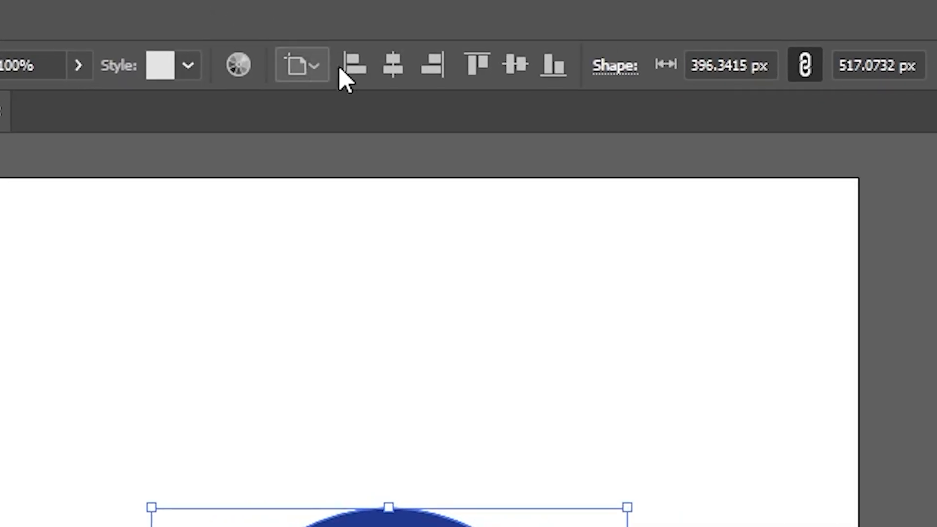
click(396, 61)
click(517, 66)
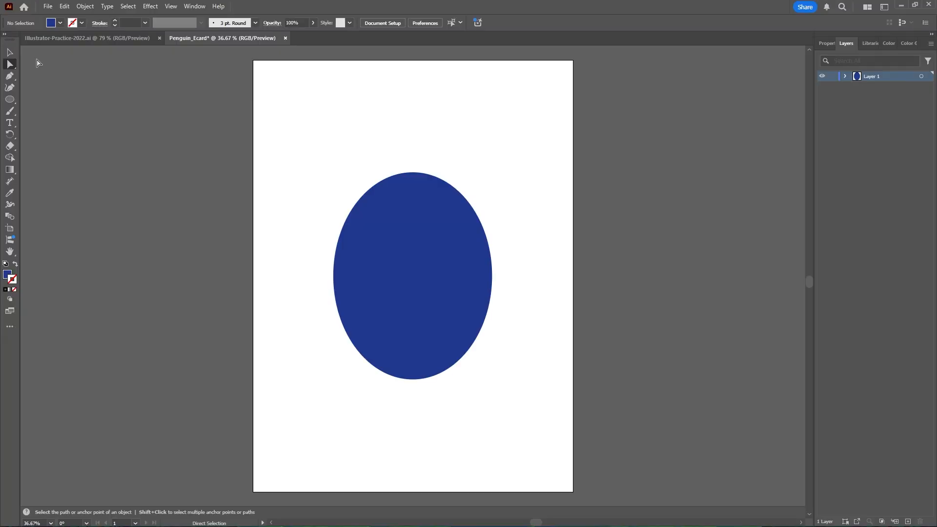
Select both side anchor points of the blue ellipse and lower them together to give it an egg shape.
click(466, 295)
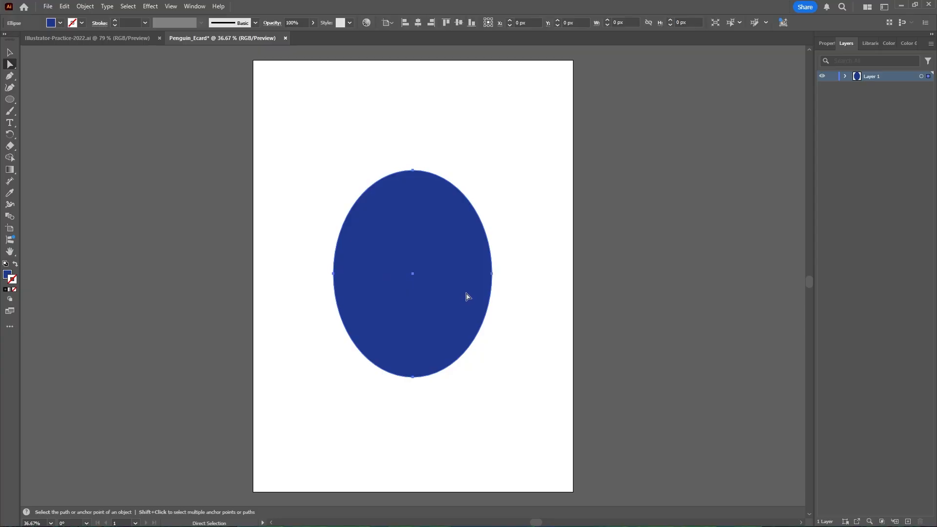
click(492, 273)
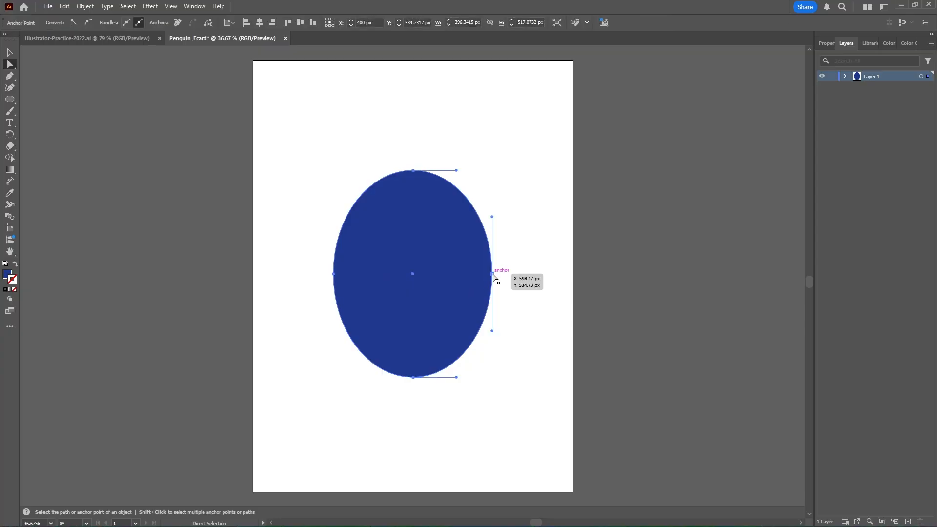
shift+click(334, 273)
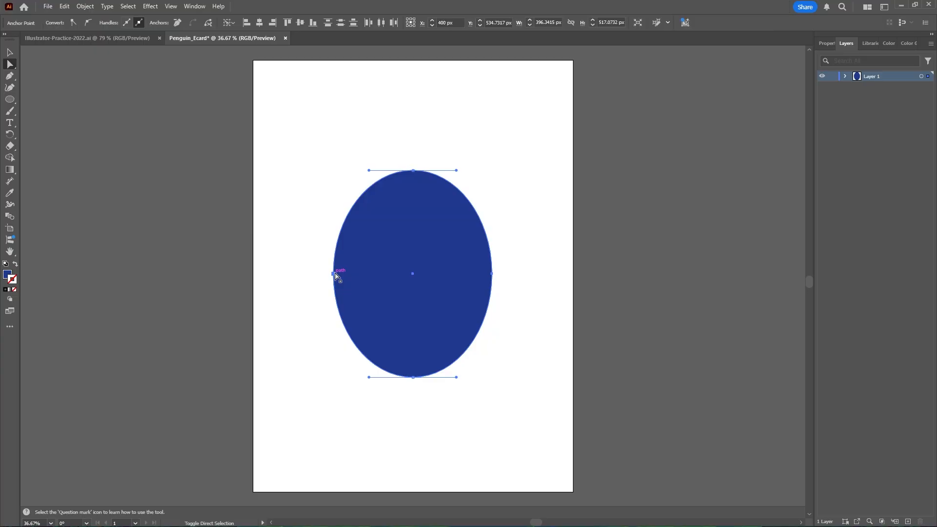
shift+click(334, 273)
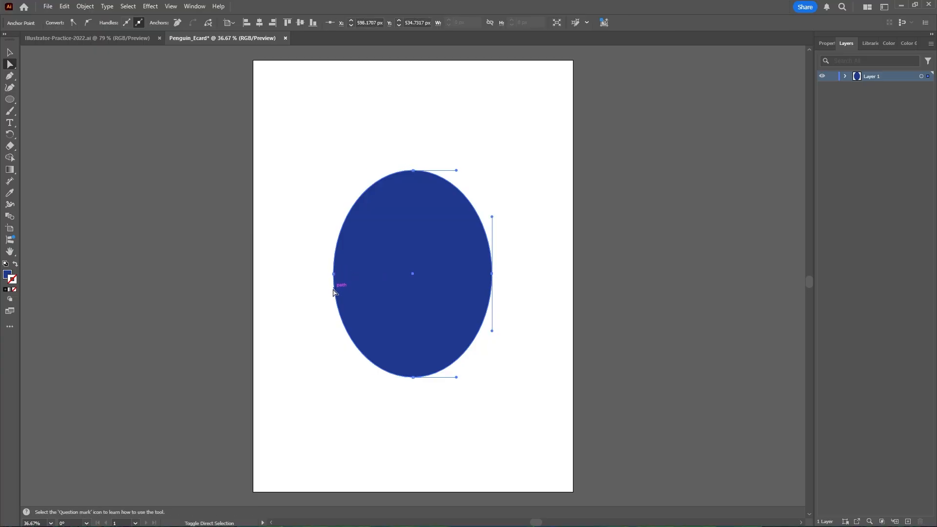
mouse_move(334, 274)
mouse_down()
mouse_move(330, 335)
mouse_move(334, 292)
mouse_up()
click(285, 298)
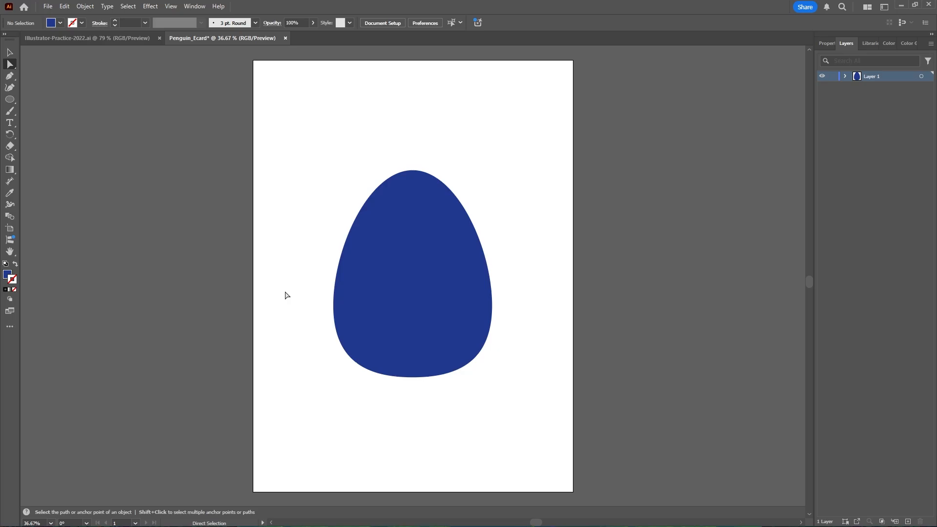
Lower the top anchor point of the blue body slightly, making the shape about 509 px tall.
click(414, 174)
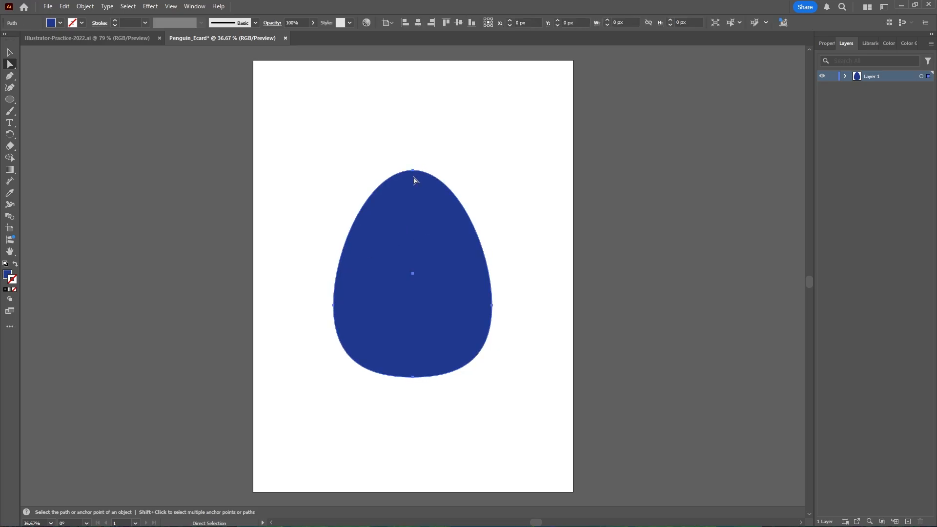
click(414, 174)
drag(414, 173, 414, 200)
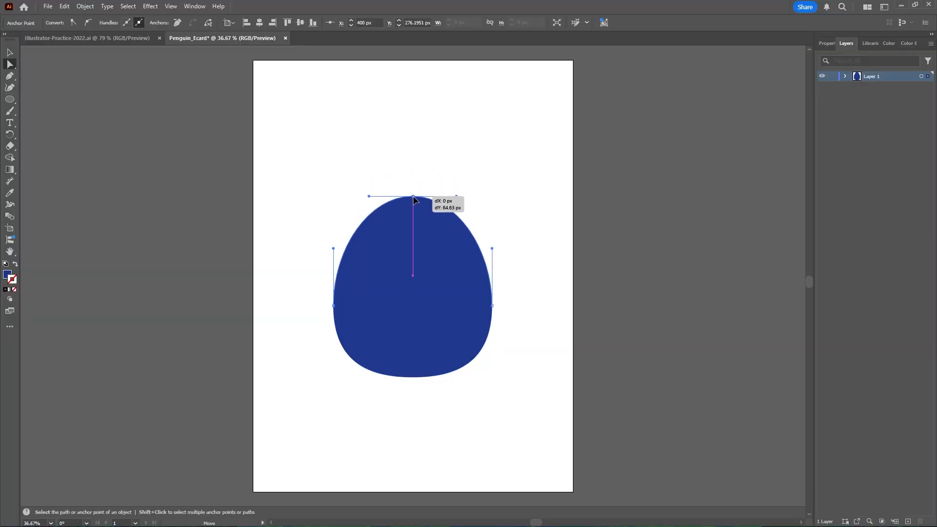
drag(413, 196, 412, 173)
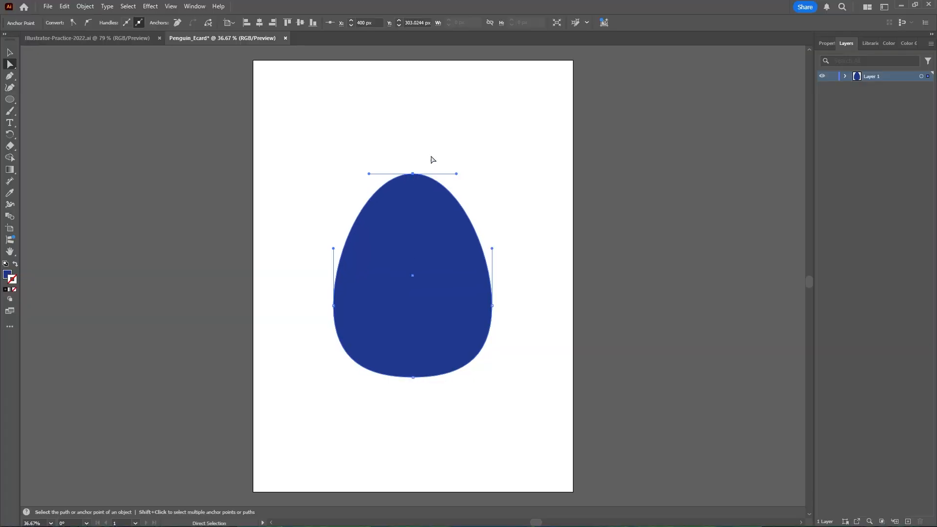
click(432, 157)
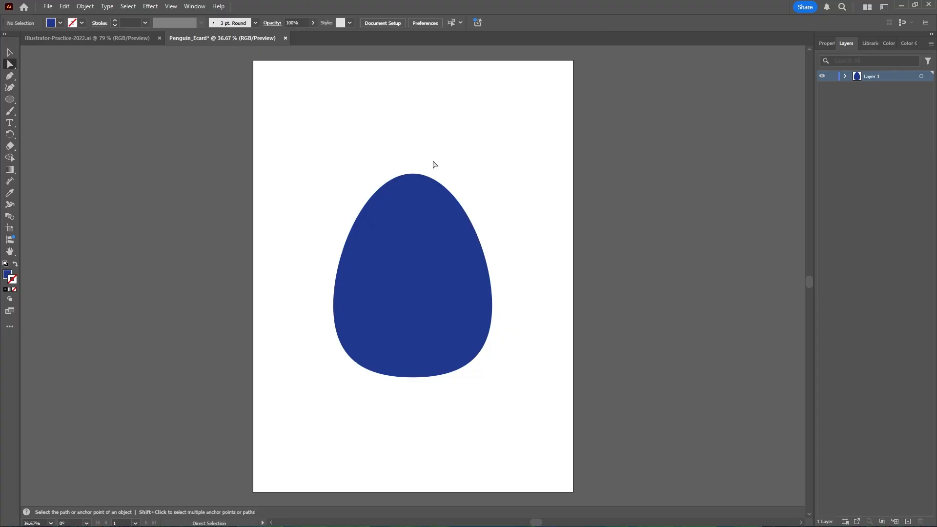
Duplicate the blue body horizontally beside the original and fill the copy with white.
key(v)
click(421, 225)
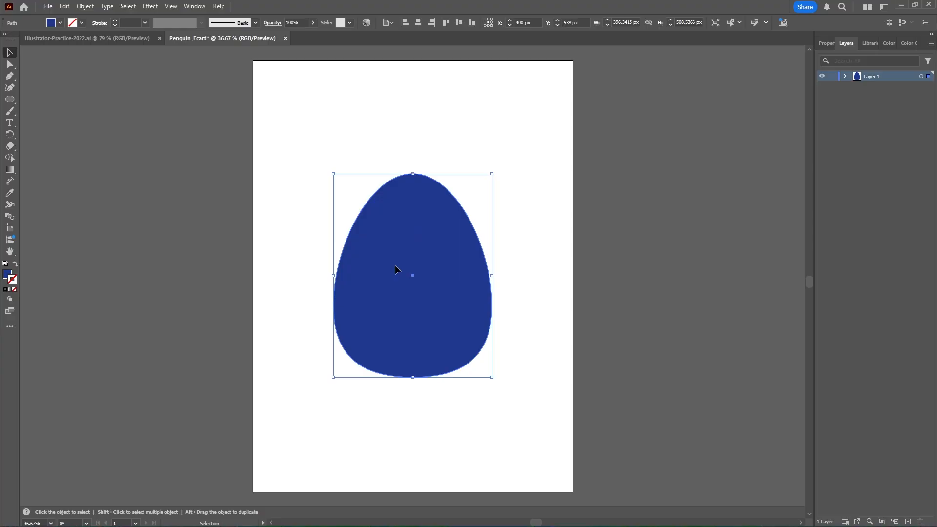
drag(395, 270, 566, 271)
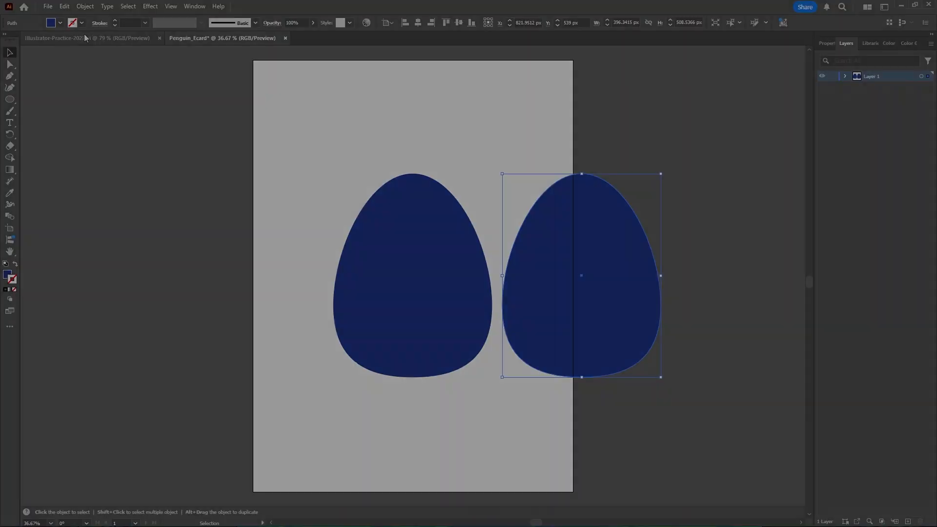
click(61, 23)
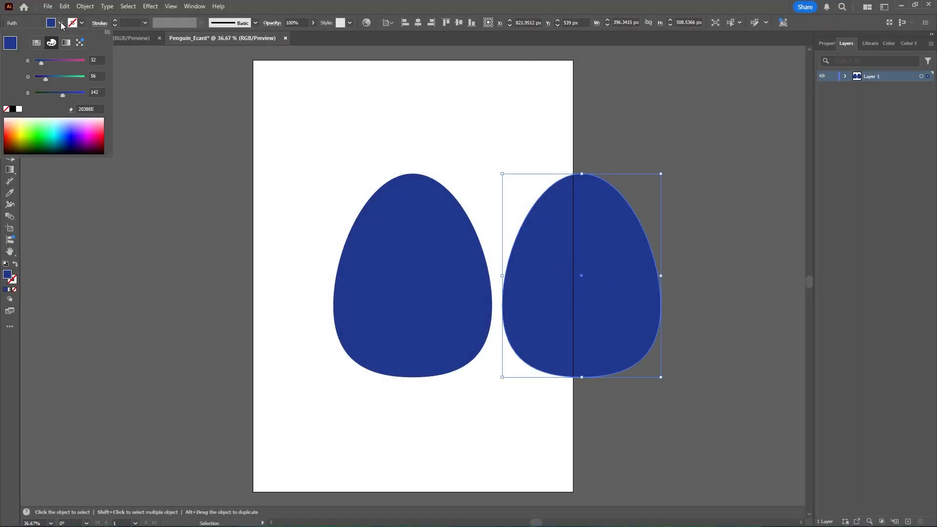
click(19, 109)
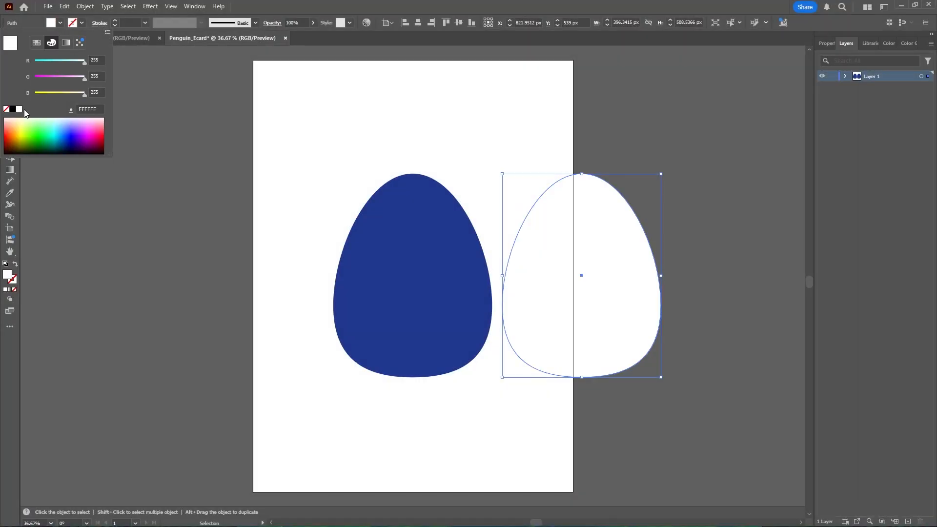
click(156, 118)
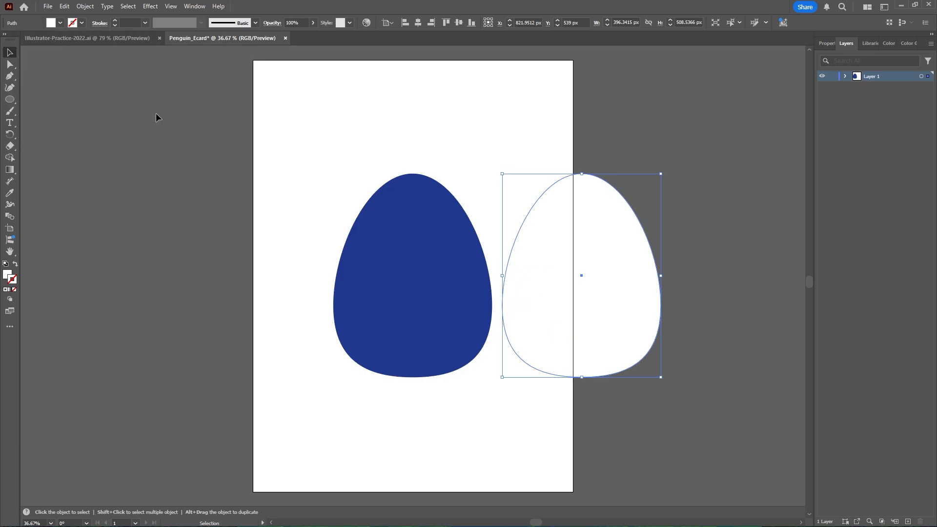
Shrink the white copy to about 245 × 282 px, centre it low on the body as the belly, and raise its top anchor point.
drag(663, 172, 440, 286)
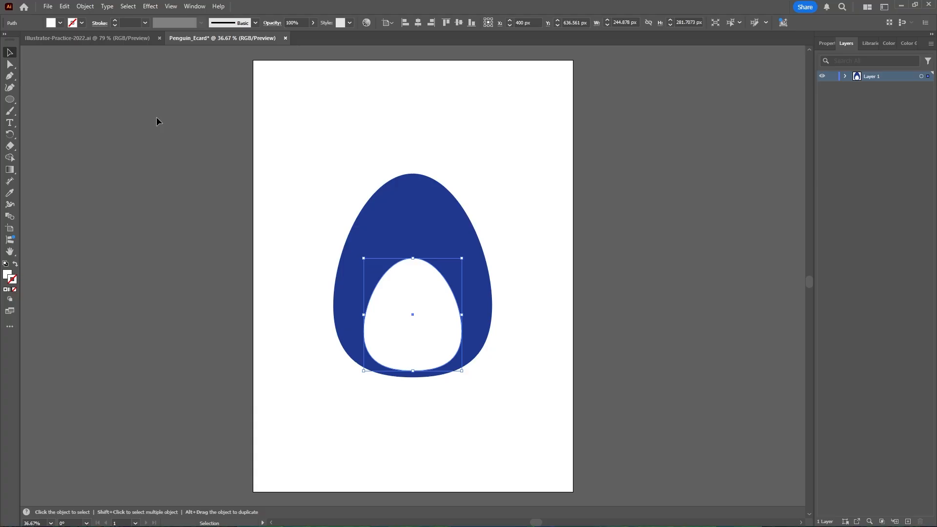
click(14, 65)
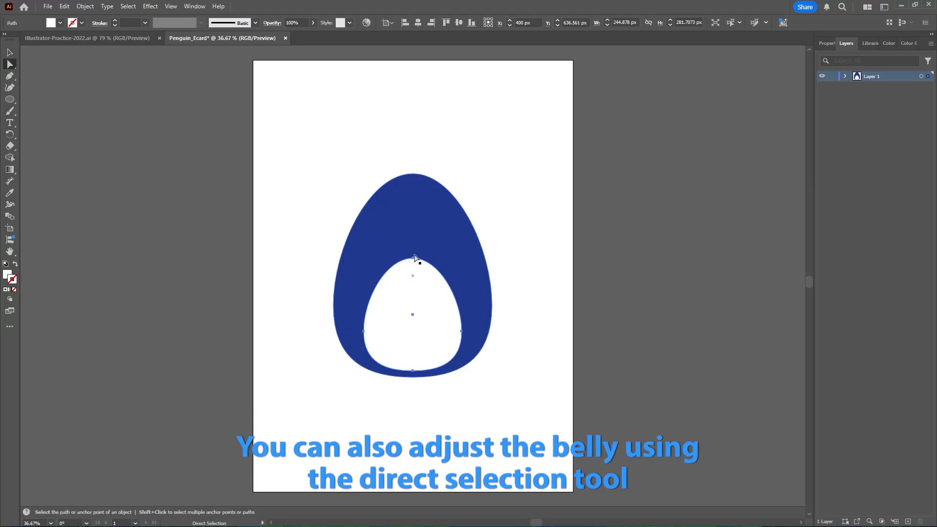
mouse_move(412, 257)
mouse_down()
mouse_move(413, 239)
mouse_move(413, 248)
mouse_up()
click(289, 228)
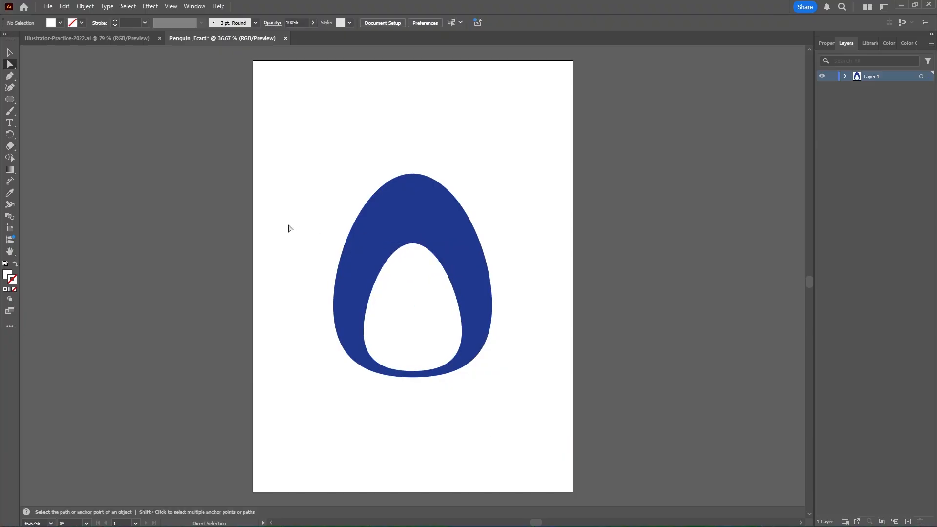
Draw a small, wide light pink ellipse centred on the body just above the belly.
click(10, 99)
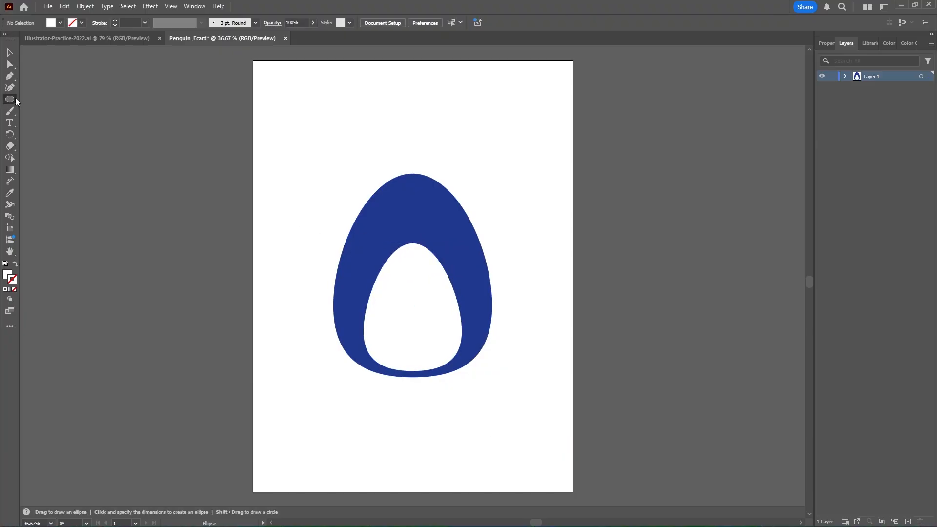
click(60, 23)
drag(75, 76, 71, 78)
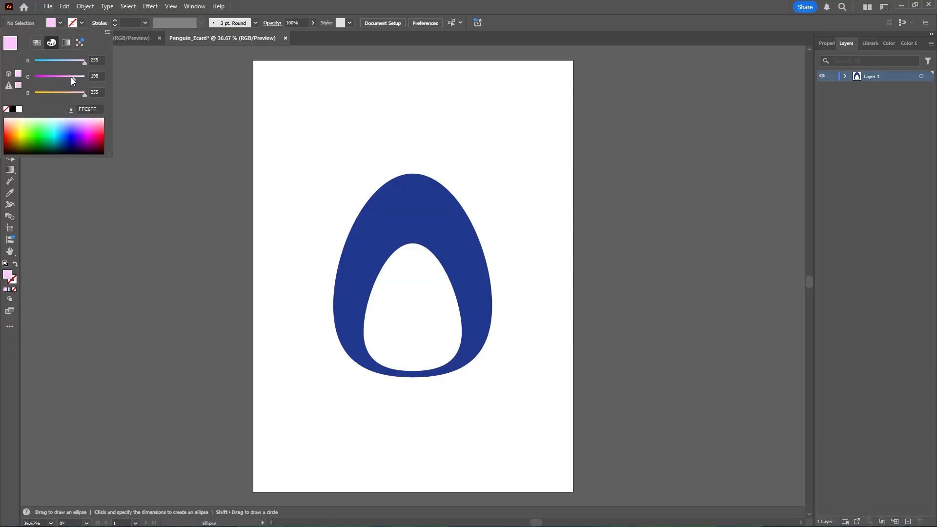
click(13, 125)
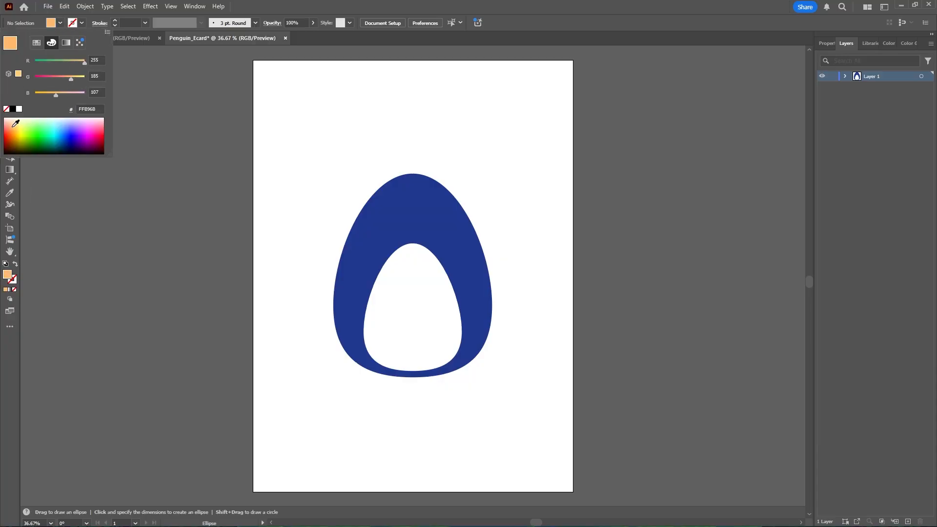
drag(79, 96, 69, 96)
key(Escape)
drag(395, 224, 431, 243)
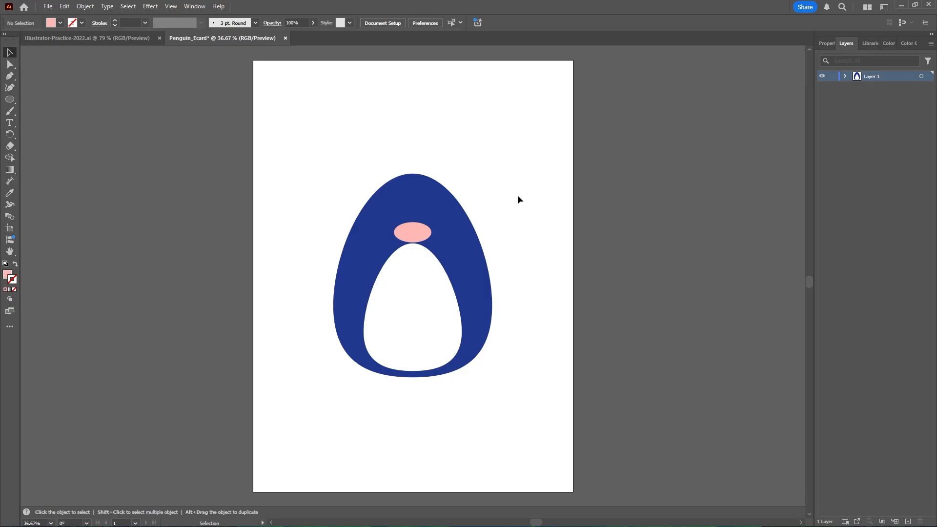
Draw a light pink circle about 435 px across in the empty area beside the artboard and shift it slightly up.
key(h)
drag(644, 244, 456, 247)
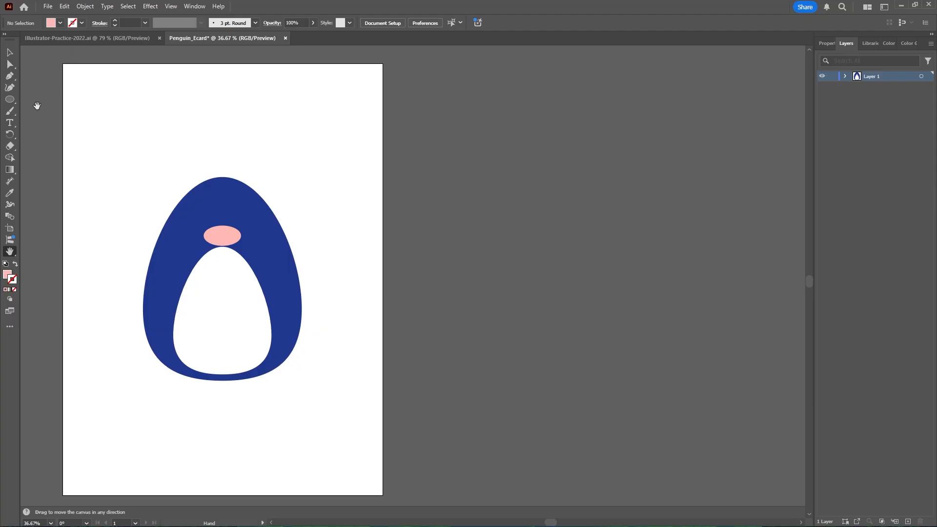
click(14, 101)
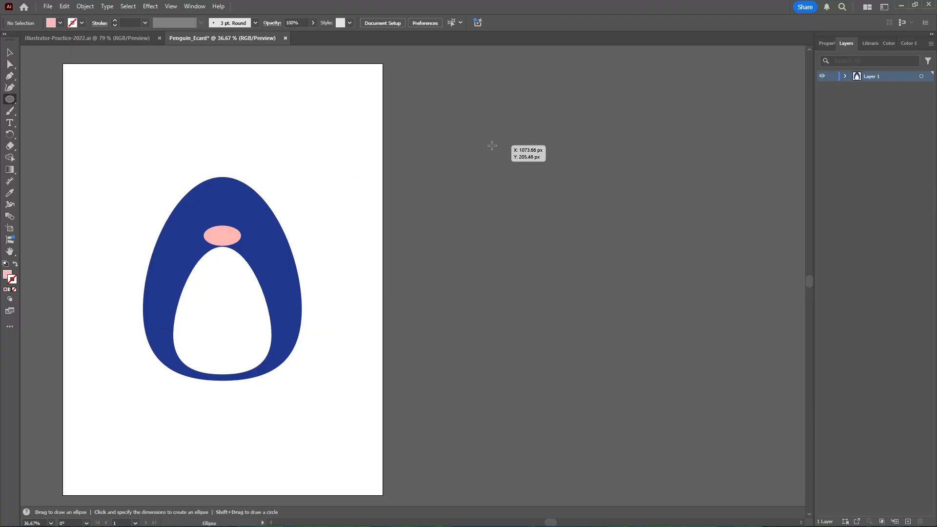
mouse_move(491, 145)
mouse_down()
mouse_move(619, 200)
mouse_move(664, 230)
mouse_move(667, 243)
mouse_up()
key(v)
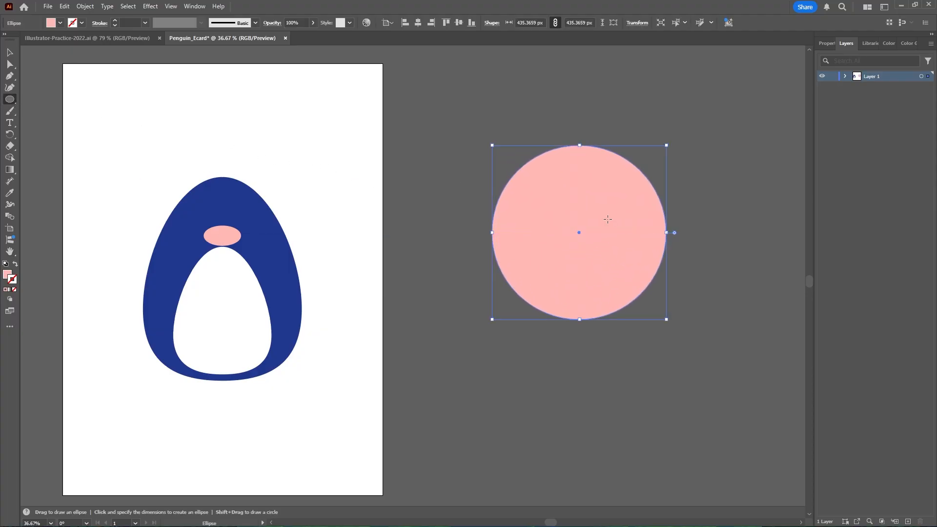
drag(606, 215, 604, 201)
click(683, 202)
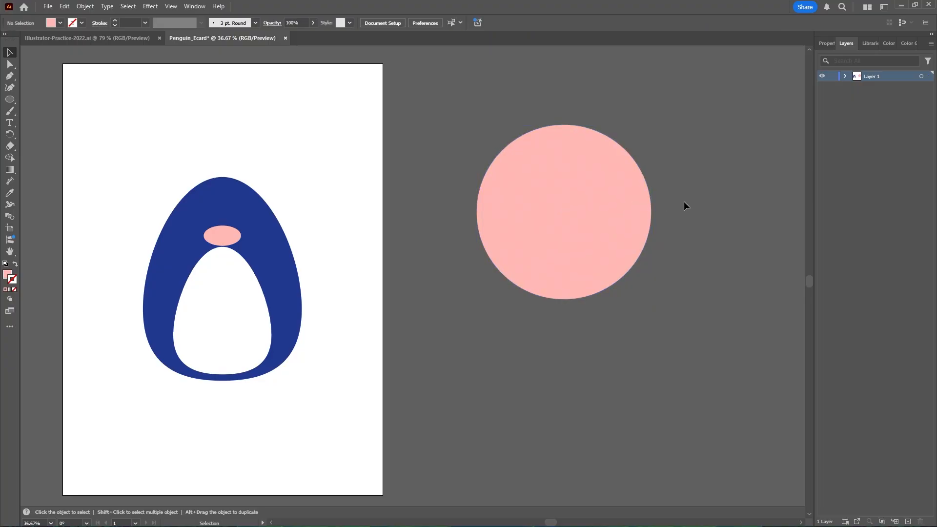
Duplicate the pink circle slightly below itself so the two overlap, and fill the copy with bright blue #357AFF.
drag(564, 228, 561, 257)
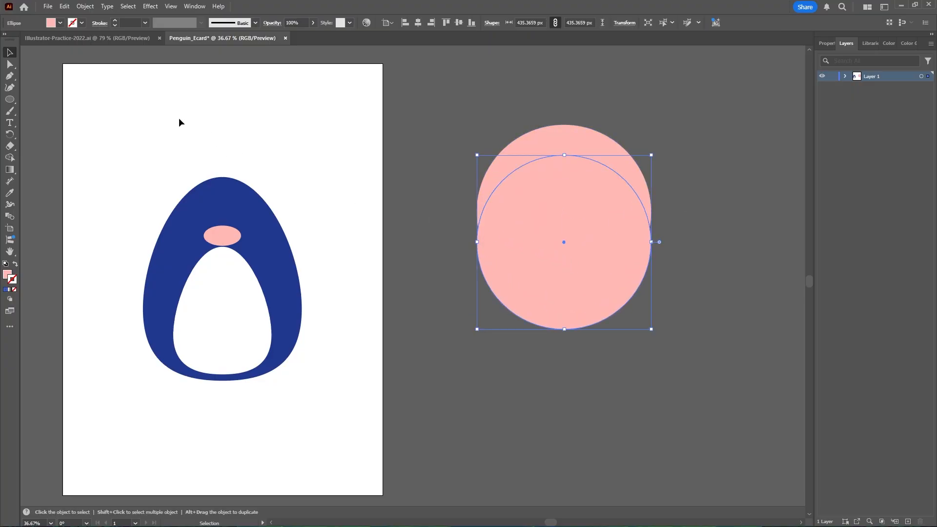
click(60, 24)
mouse_move(64, 130)
mouse_down()
mouse_move(75, 136)
mouse_move(64, 131)
mouse_up()
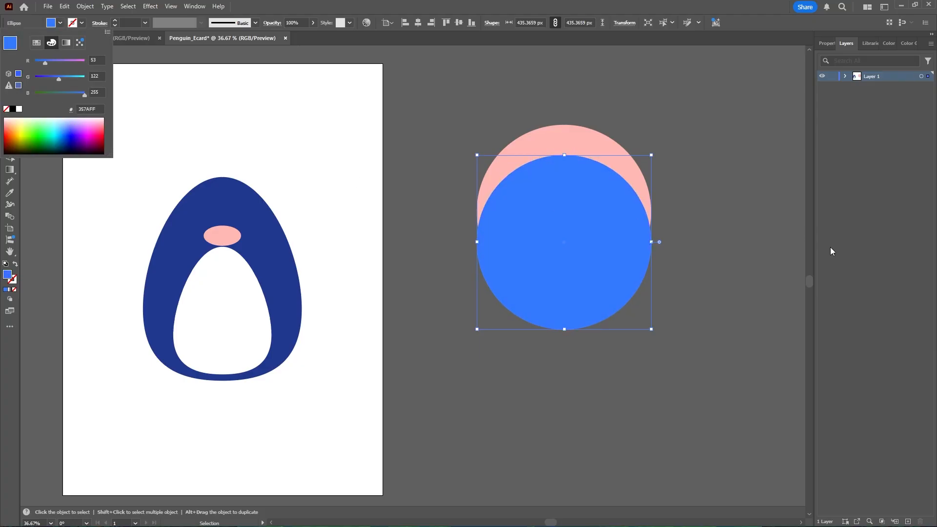
Flatten the blue circle into an oval about 296 px tall, slightly narrower than the pink circle and overlapping its lower part.
click(582, 202)
drag(564, 156, 564, 211)
drag(565, 329, 565, 303)
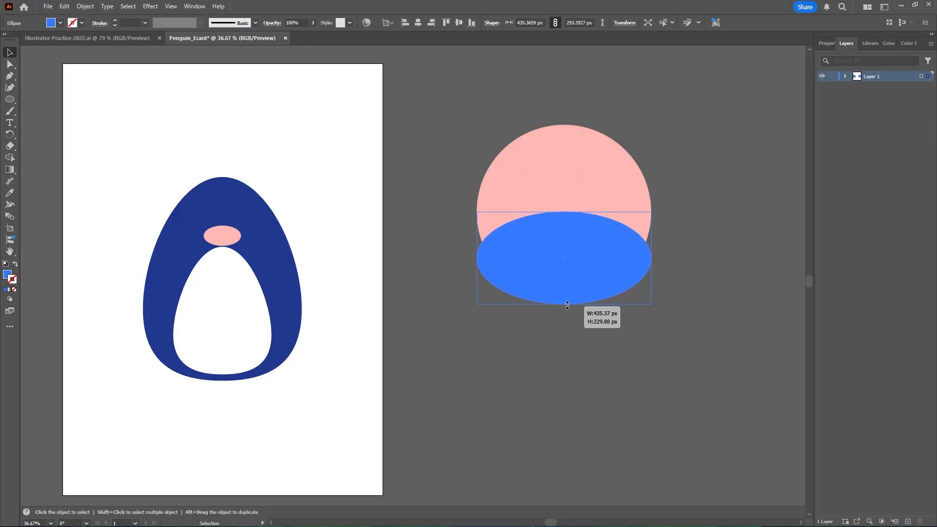
drag(564, 212, 565, 184)
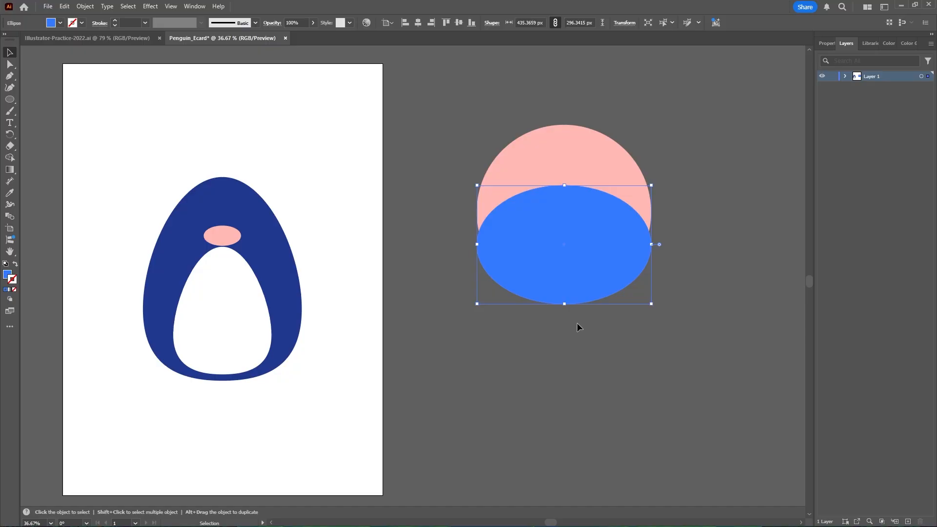
drag(653, 247, 647, 247)
Select the pink circle and blue oval and cut the oval out of the circle with the Pathfinder Minus Front operation, leaving a crescent.
click(477, 121)
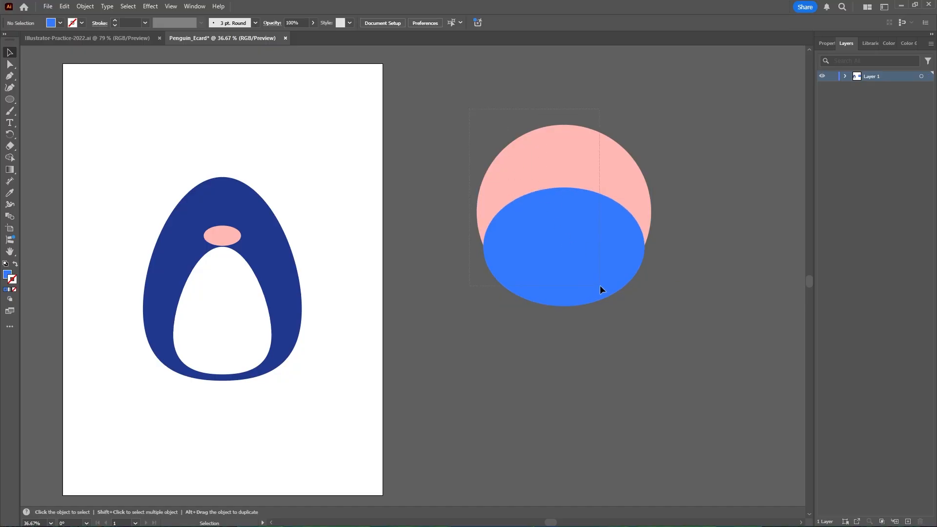
drag(599, 285, 578, 270)
click(194, 7)
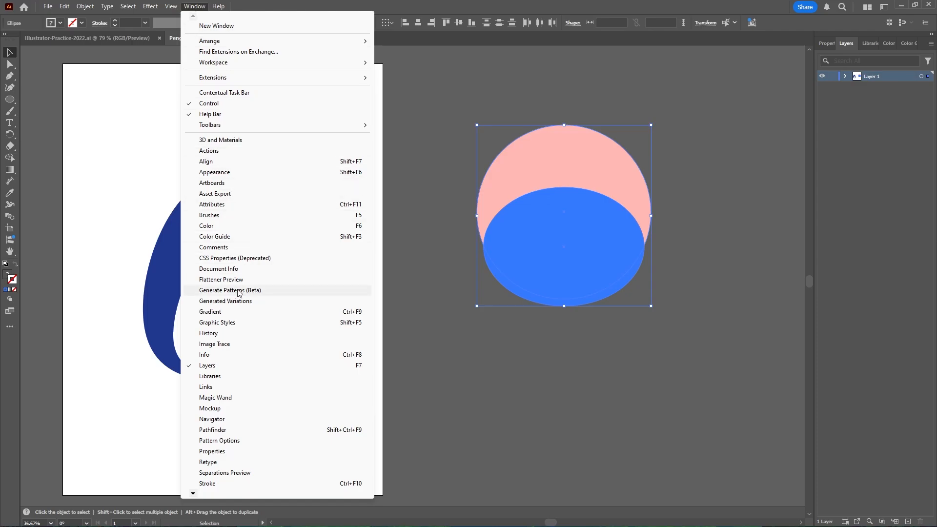
click(235, 431)
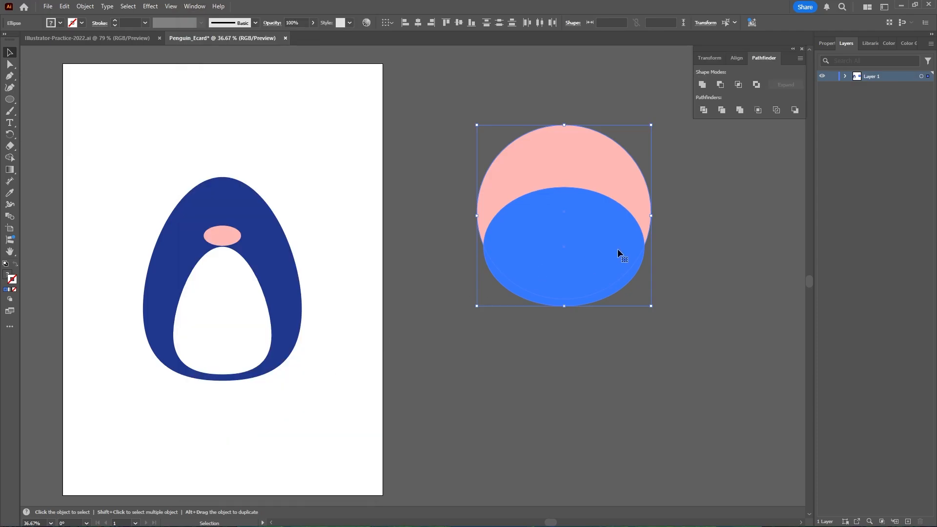
click(725, 86)
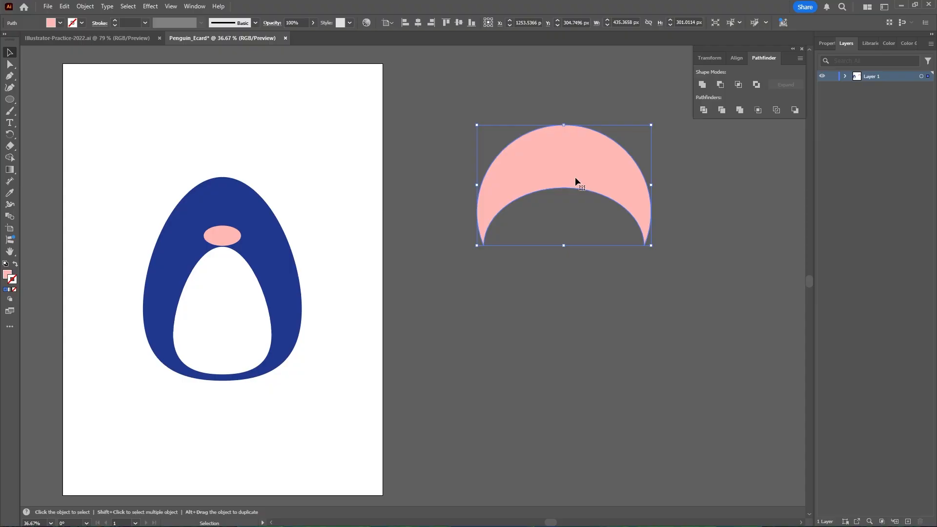
Place the pink crescent on the penguin's face, above and to one side of the beak, and shrink it to about 49 × 34 px.
drag(575, 182, 191, 199)
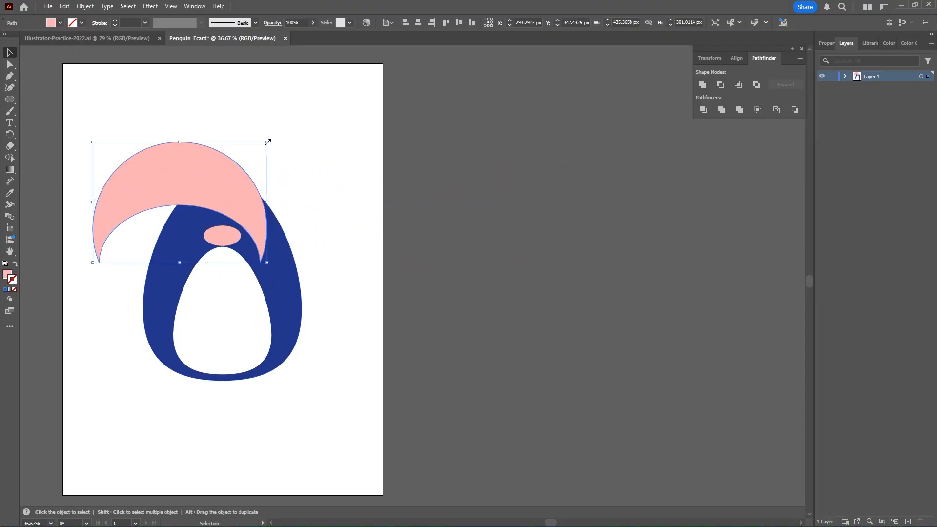
drag(267, 142, 205, 214)
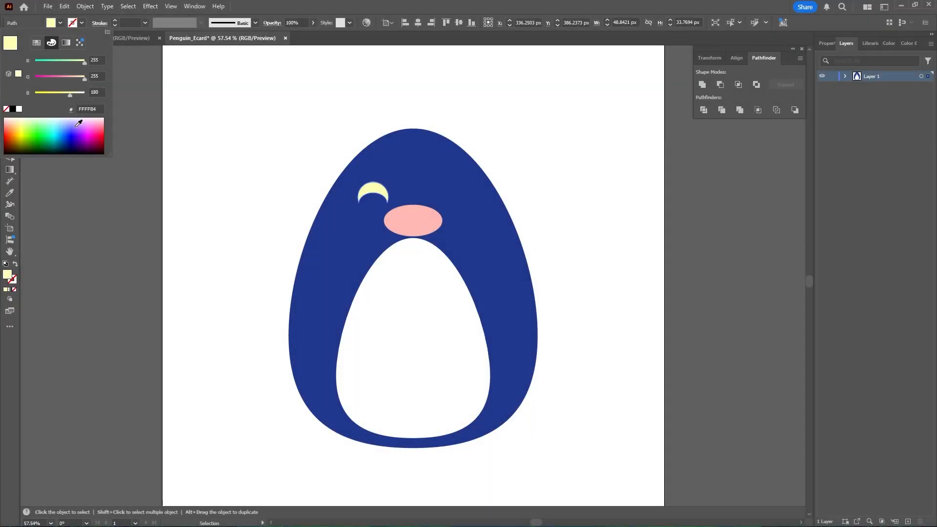
Fill the crescent eye with white and duplicate it on the other side of the beak as the second eye.
click(20, 109)
click(19, 109)
click(239, 160)
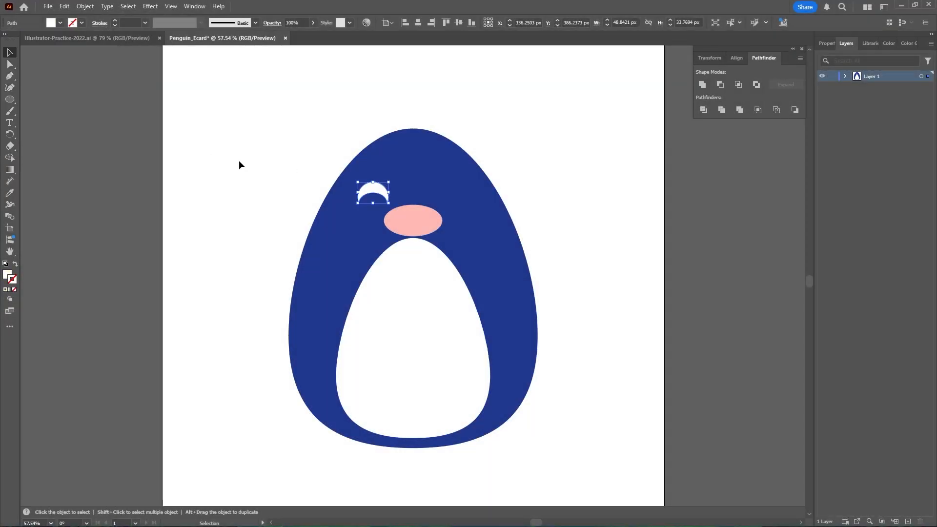
drag(376, 193, 451, 188)
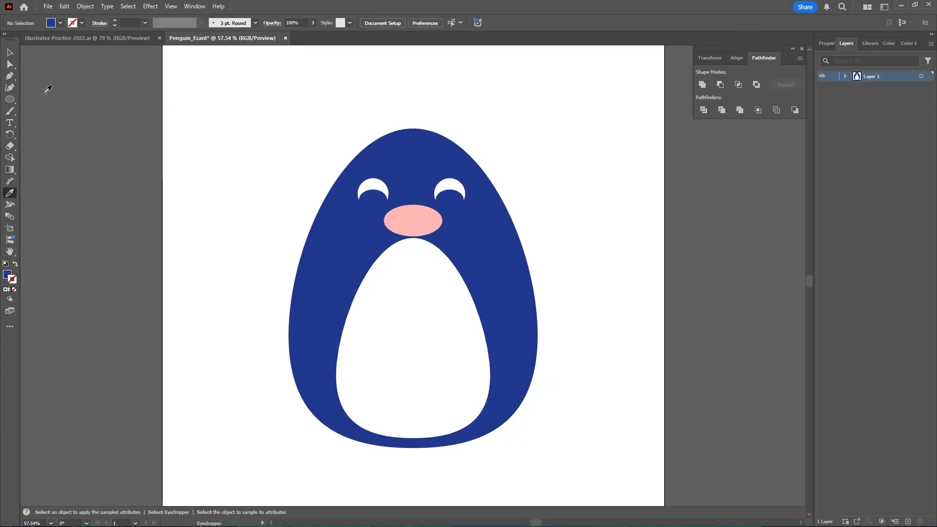
Draw a wide ellipse about 307 × 172 px beside the penguin, filled with the same dark blue as the body.
click(13, 101)
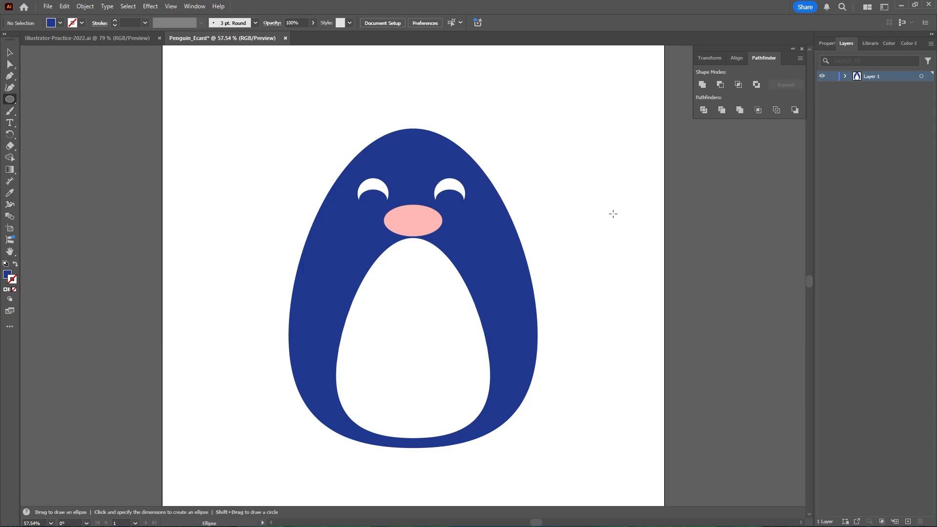
drag(598, 205, 574, 278)
key(space)
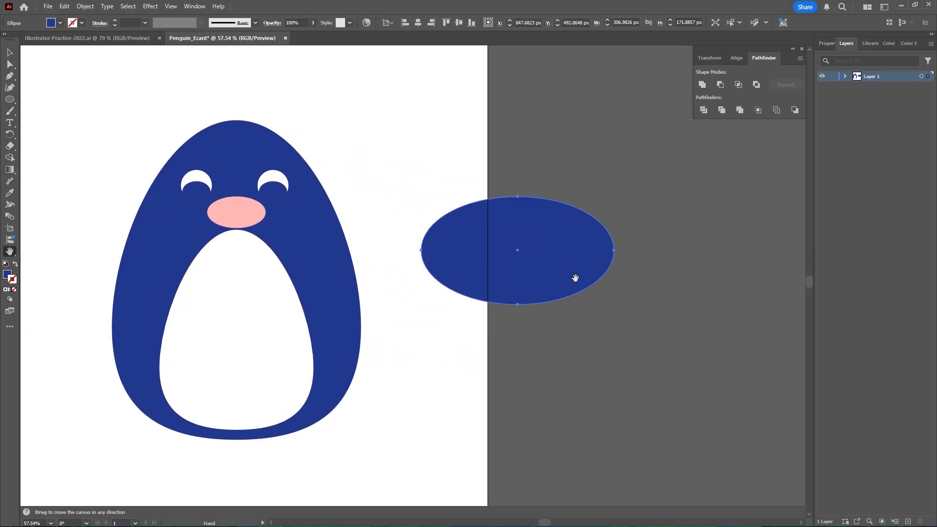
key(v)
click(574, 325)
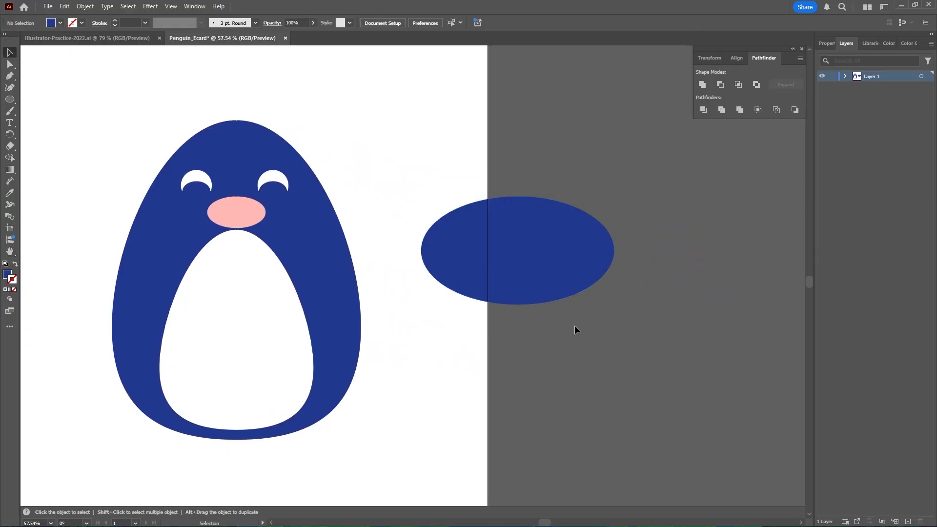
Draw an orange-yellow rectangle about 357 × 176 px over the blue ellipse, leaving only the ellipse's upper part uncovered.
drag(10, 99, 40, 99)
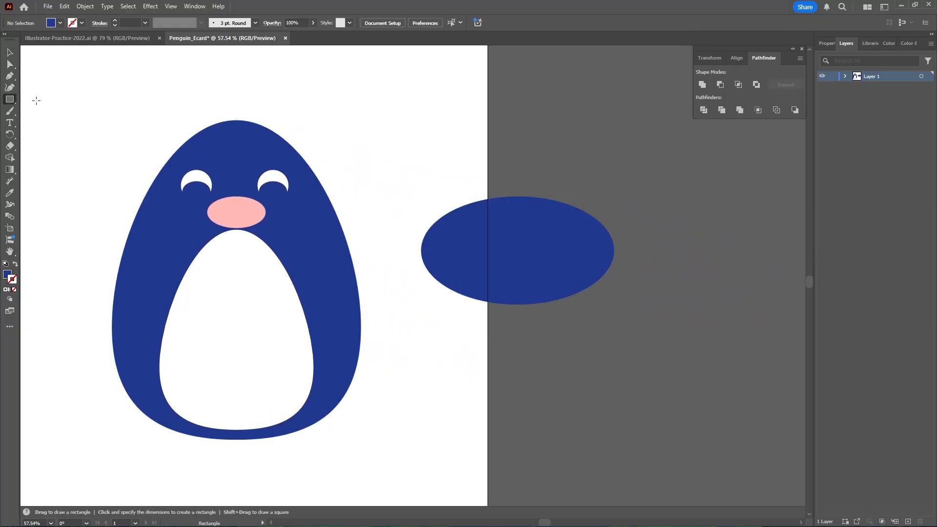
click(60, 23)
click(19, 127)
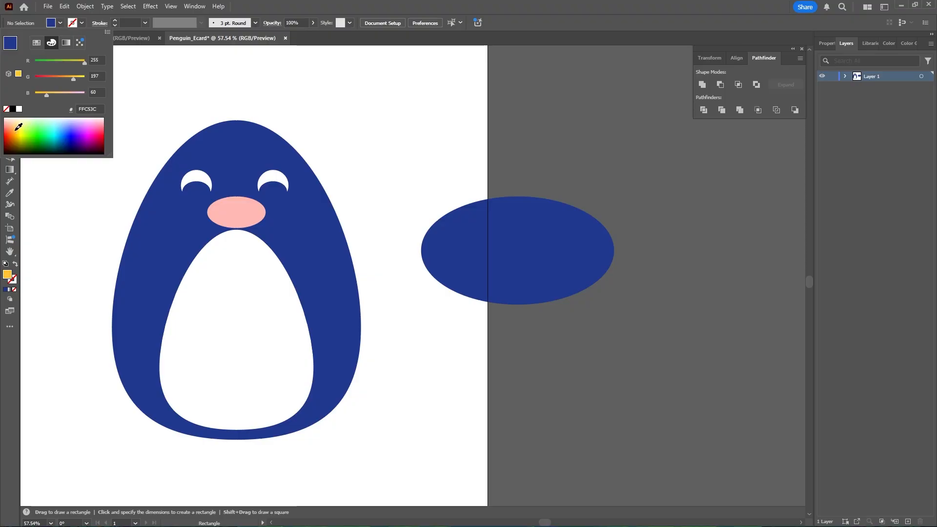
drag(16, 130, 16, 134)
click(404, 242)
drag(615, 294, 633, 348)
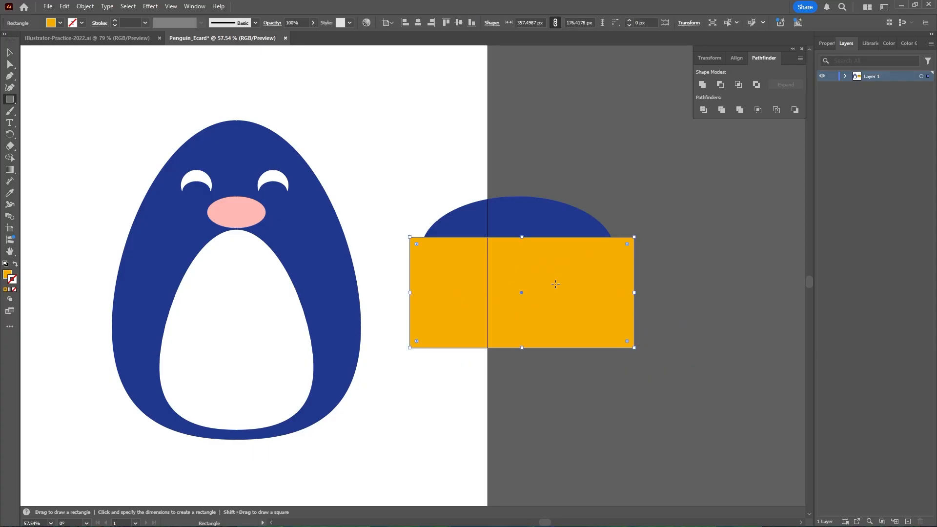
Select the blue ellipse and the orange rectangle and subtract the rectangle with Minus Front to leave a flat-bottomed wing shape.
key(v)
drag(572, 174, 555, 292)
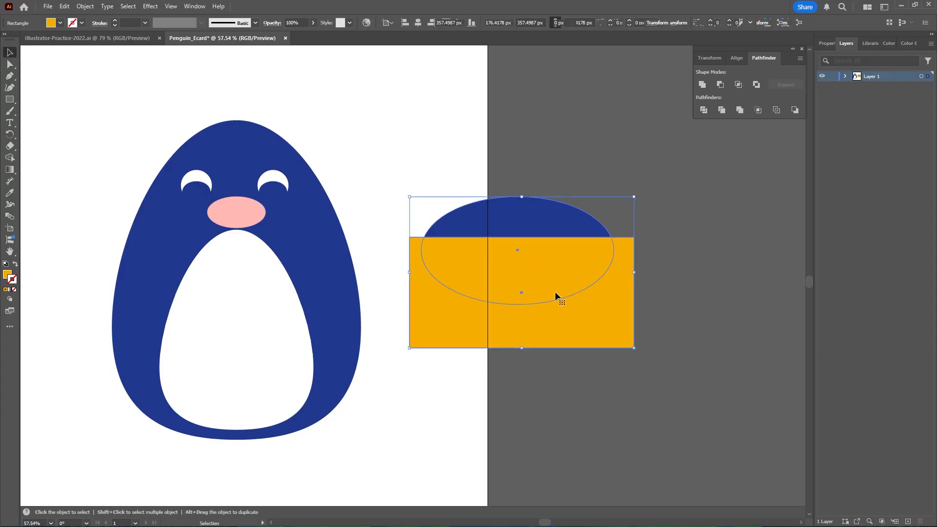
click(720, 84)
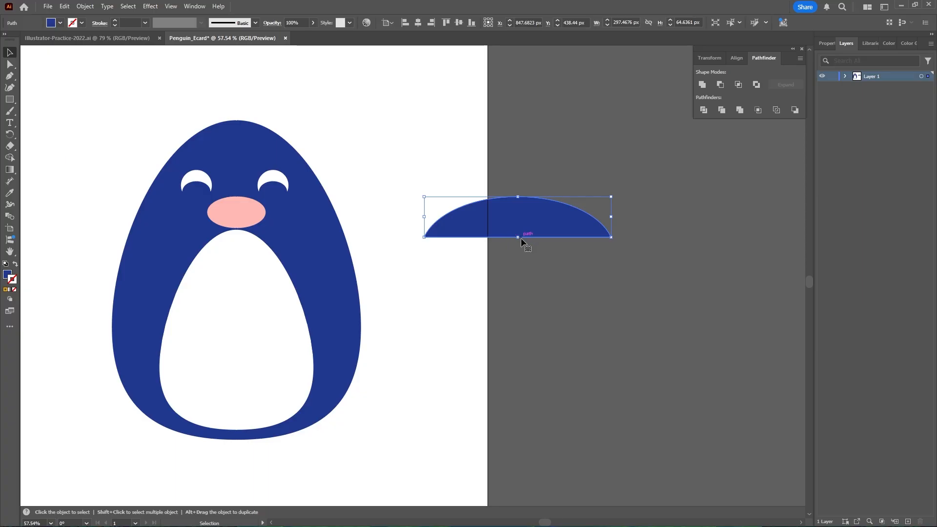
Move the wing shape to the left side of the penguin's body and rotate it diagonally so its tip points down and outward.
drag(520, 237, 132, 252)
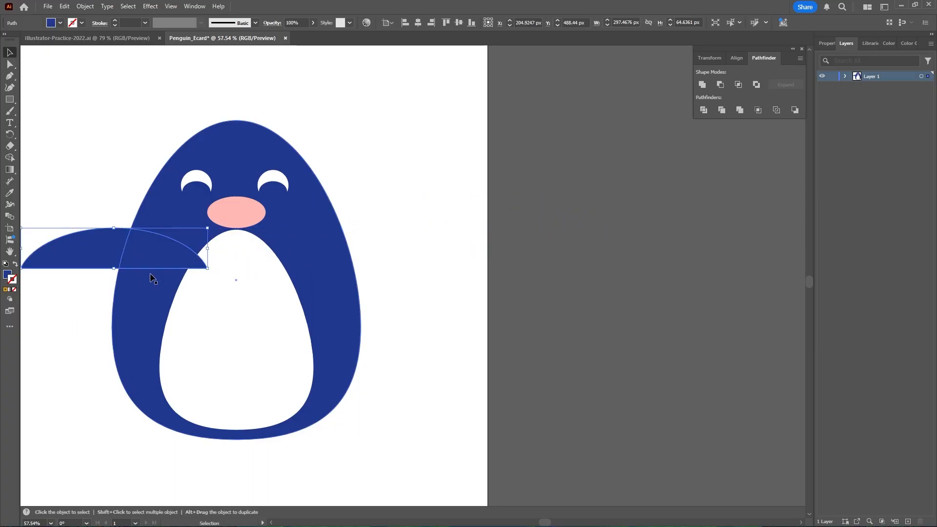
key(space)
drag(83, 305, 238, 312)
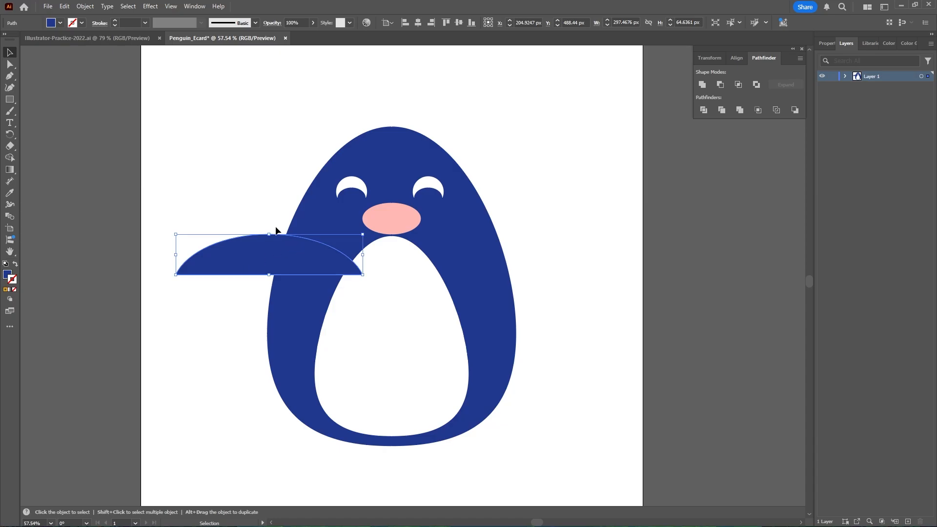
drag(270, 231, 322, 285)
drag(271, 247, 278, 279)
click(192, 244)
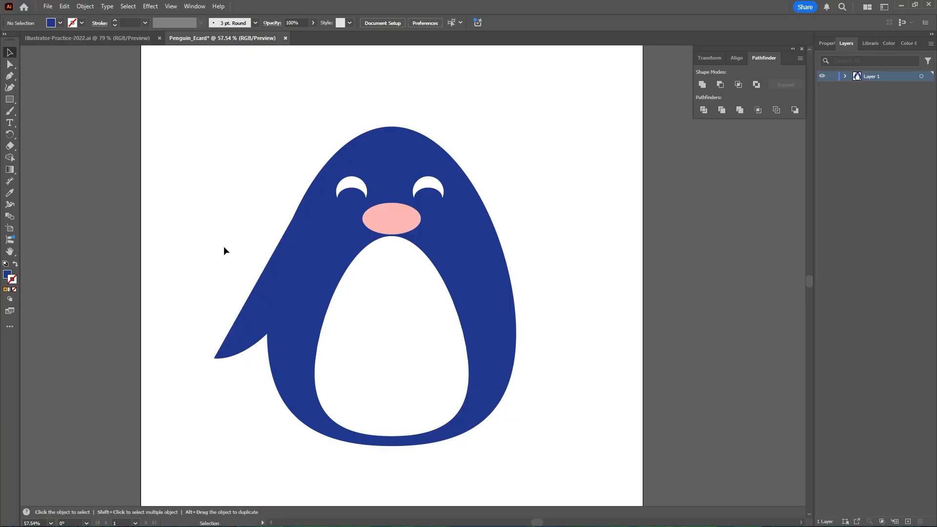
Create a reflected copy of the wing across the vertical axis and position it on the opposite side of the body.
click(294, 268)
right_click(290, 265)
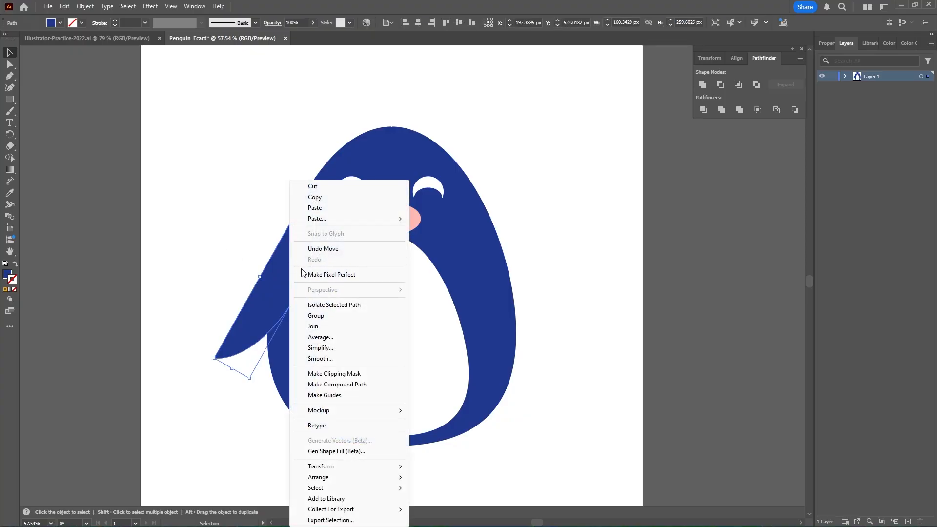
mouse_move(340, 468)
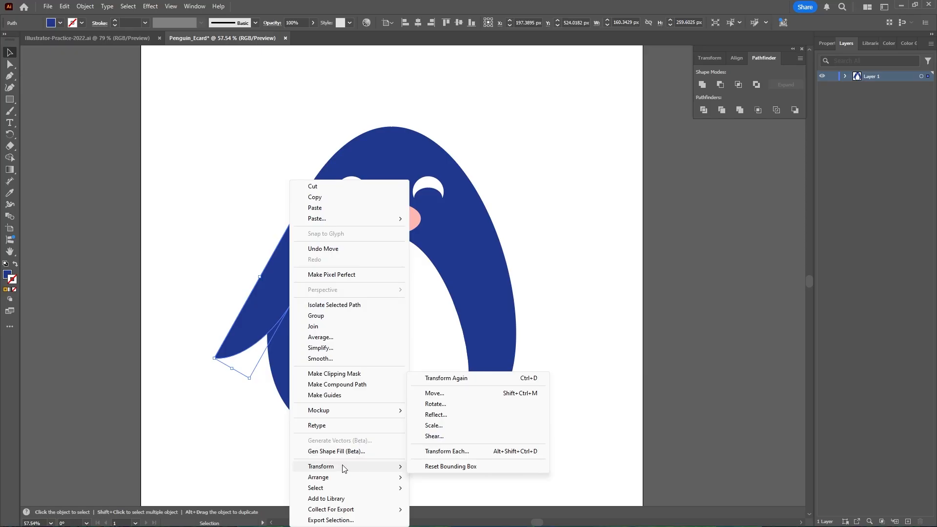
click(431, 415)
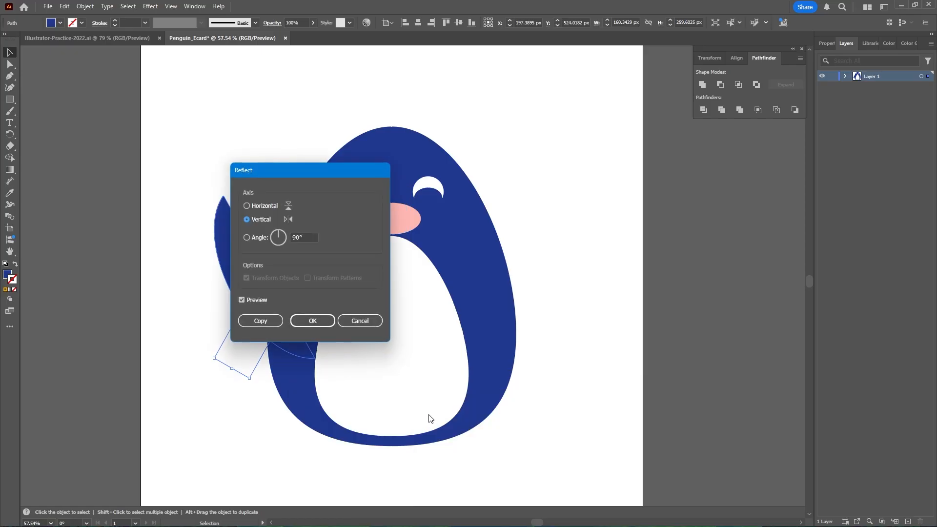
drag(303, 180, 504, 184)
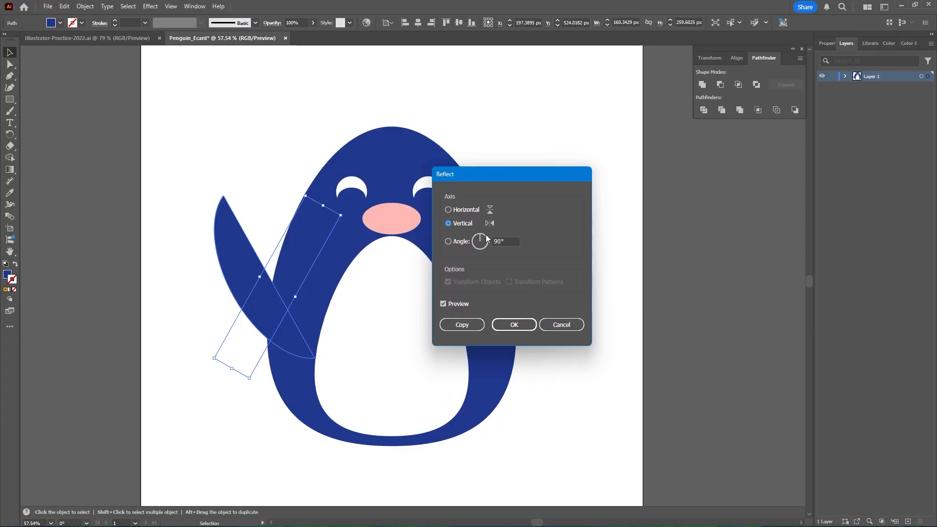
click(455, 323)
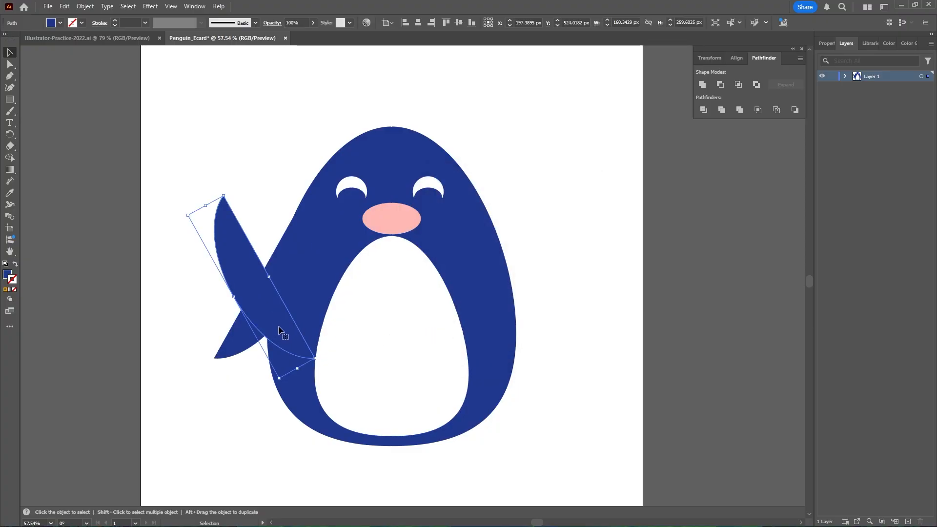
drag(300, 326, 530, 321)
click(616, 302)
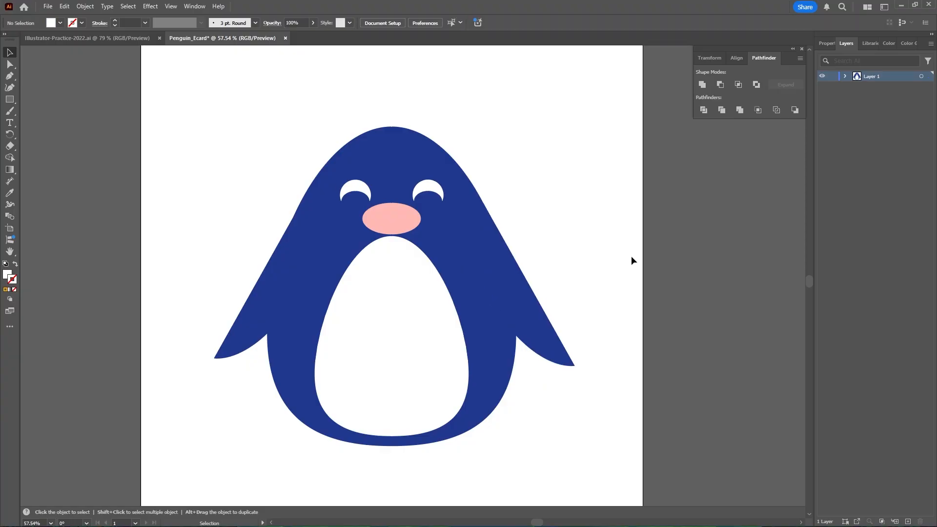
Sample the beak's light pink and draw a circle about 250 px across at the artboard's right edge.
key(space)
drag(631, 256, 532, 256)
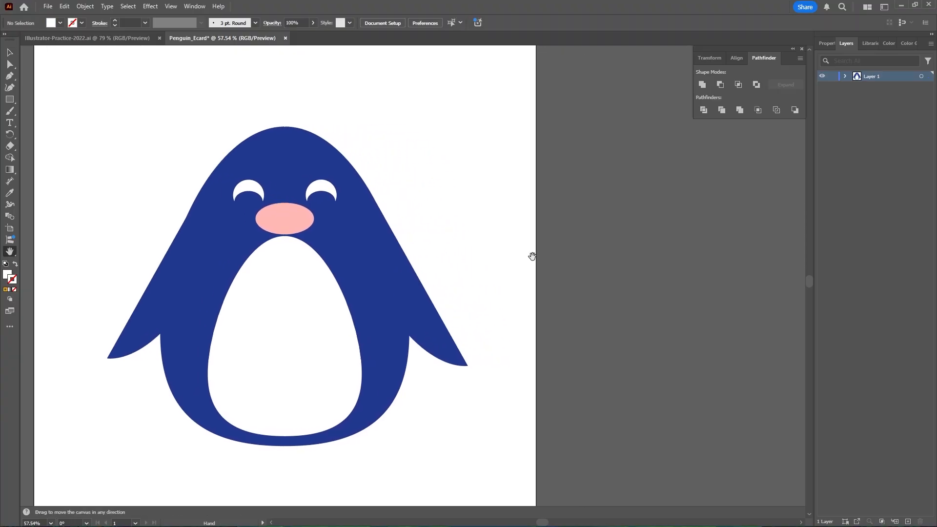
drag(10, 99, 32, 106)
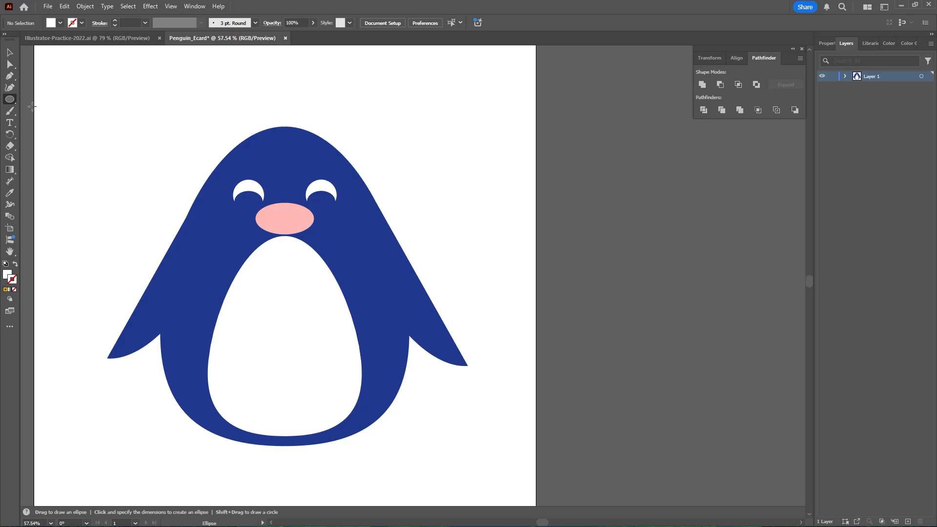
click(9, 193)
click(281, 219)
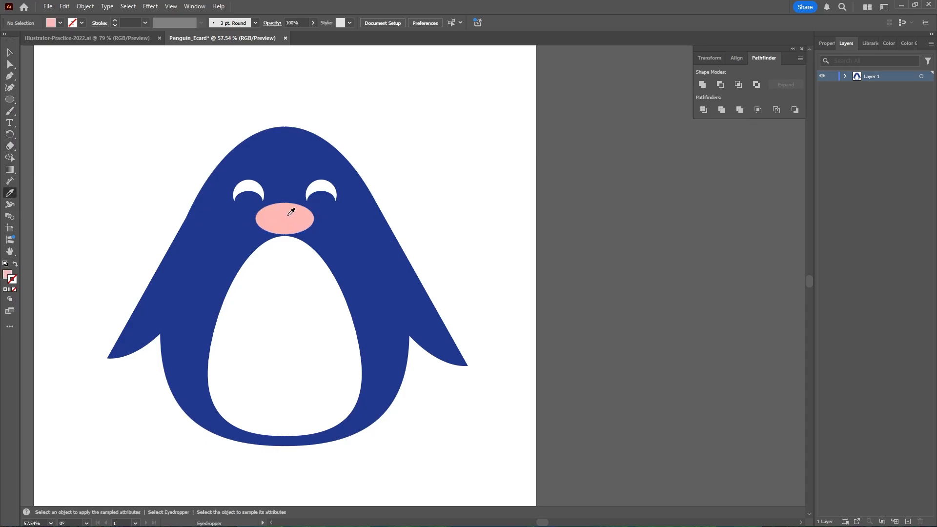
click(9, 99)
drag(523, 167, 681, 323)
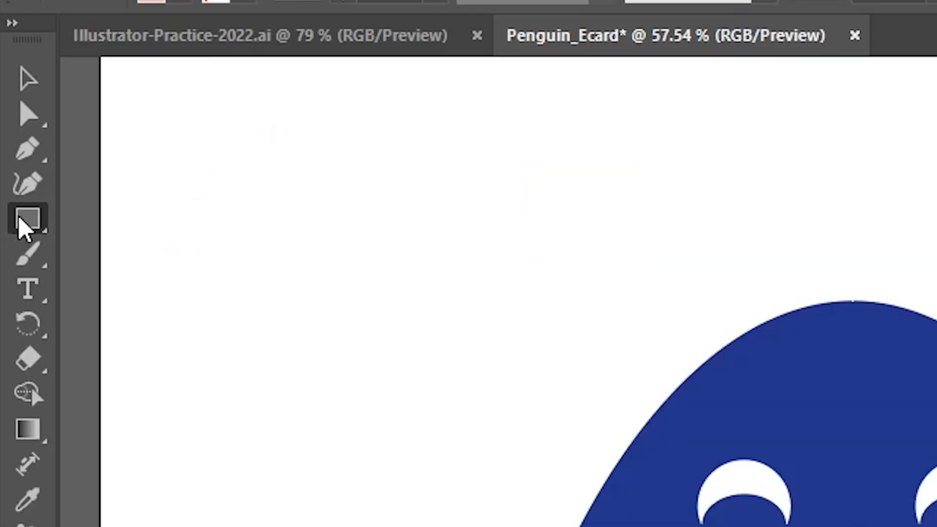
Draw a light pink rectangle about 250 × 214 px, matching the circle's width and extending upward from its horizontal midline.
click(7, 101)
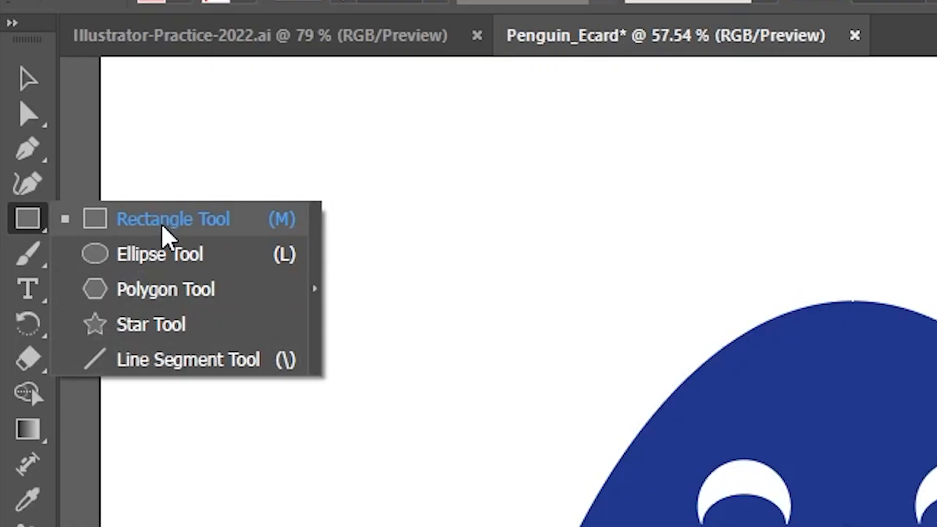
click(169, 234)
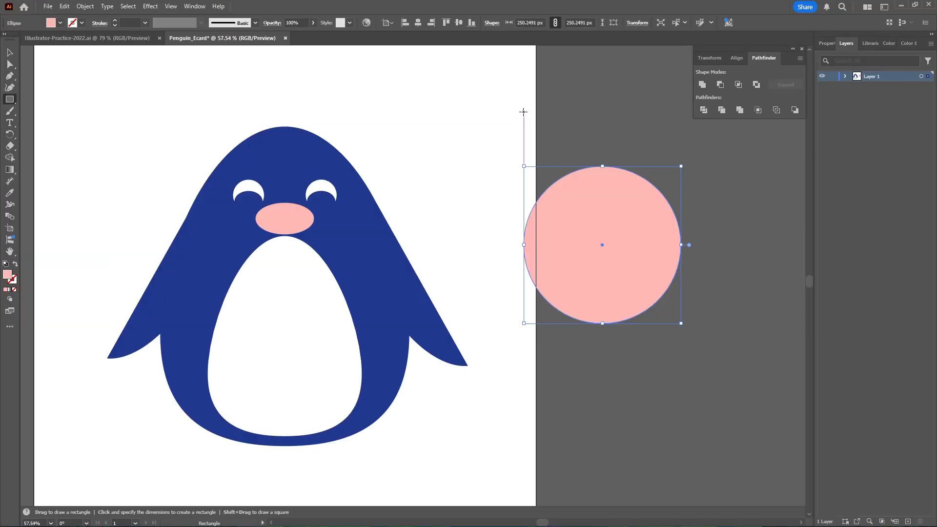
drag(523, 111, 683, 245)
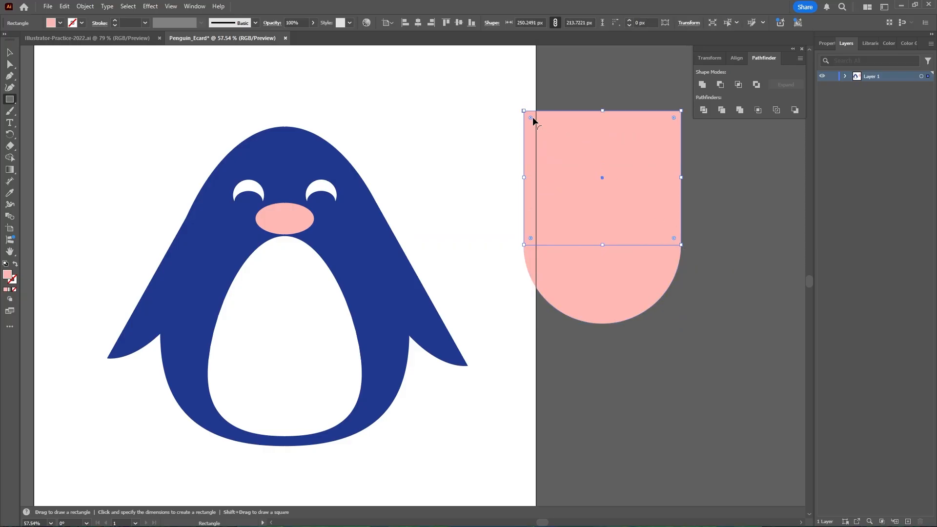
Round the upper corners of the pink rectangle and lower its top edge slightly.
drag(532, 116, 598, 159)
key(v)
click(705, 168)
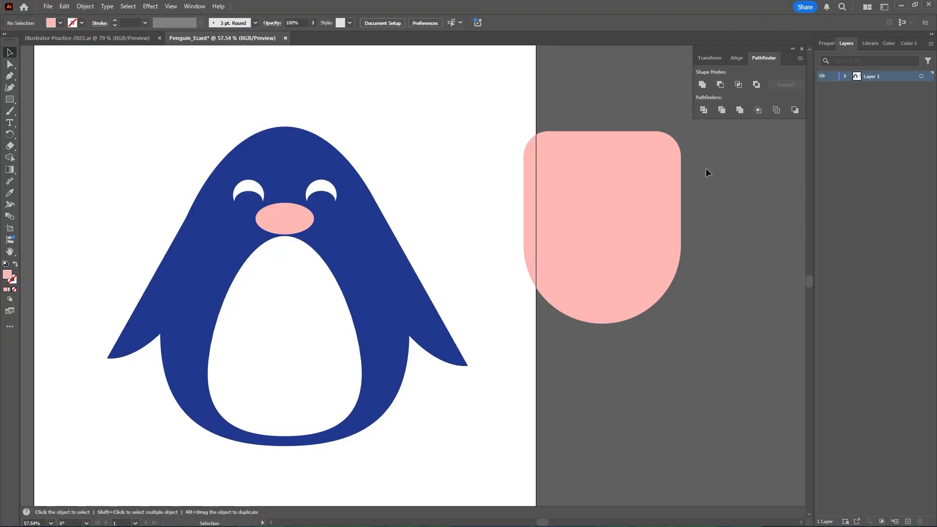
Merge the pink circle and rounded rectangle into one shape with Shape Builder and shorten it to about 238 px tall.
drag(696, 265, 546, 188)
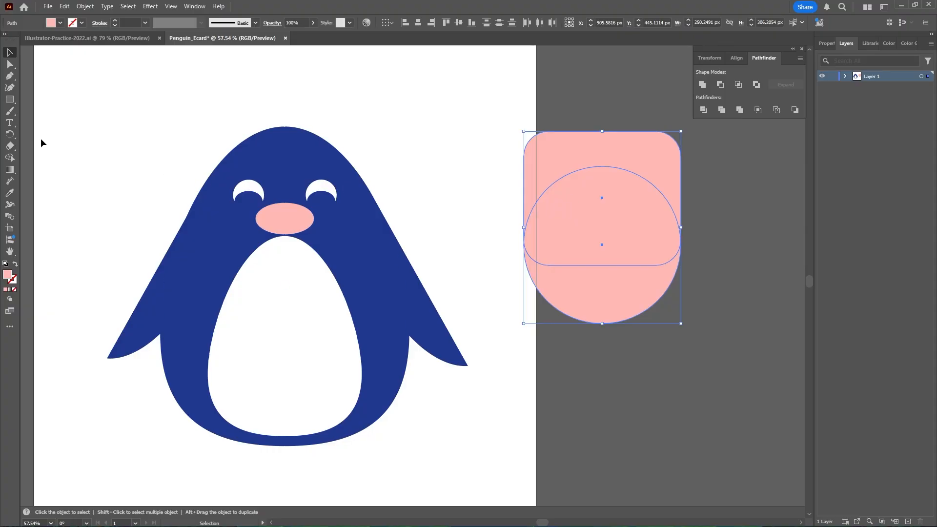
click(10, 157)
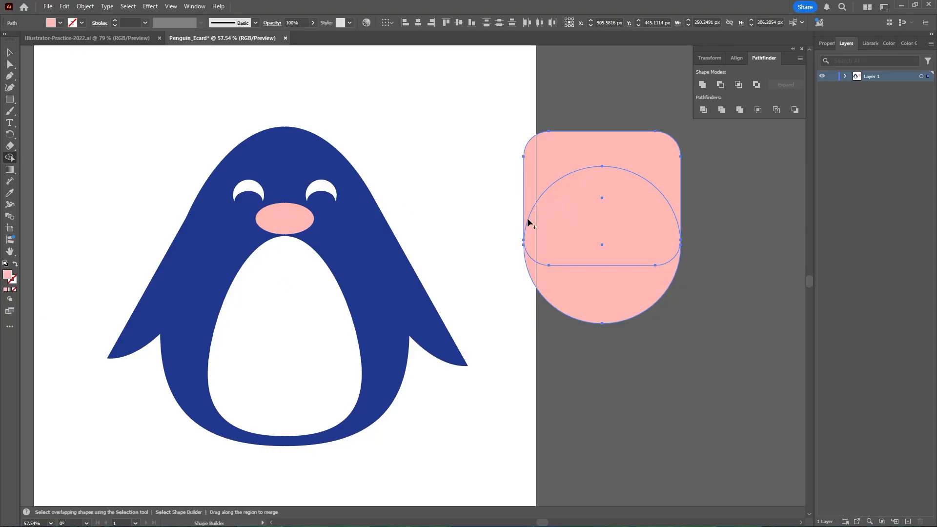
mouse_move(644, 161)
mouse_down()
mouse_move(584, 182)
mouse_move(624, 255)
mouse_move(604, 286)
mouse_up()
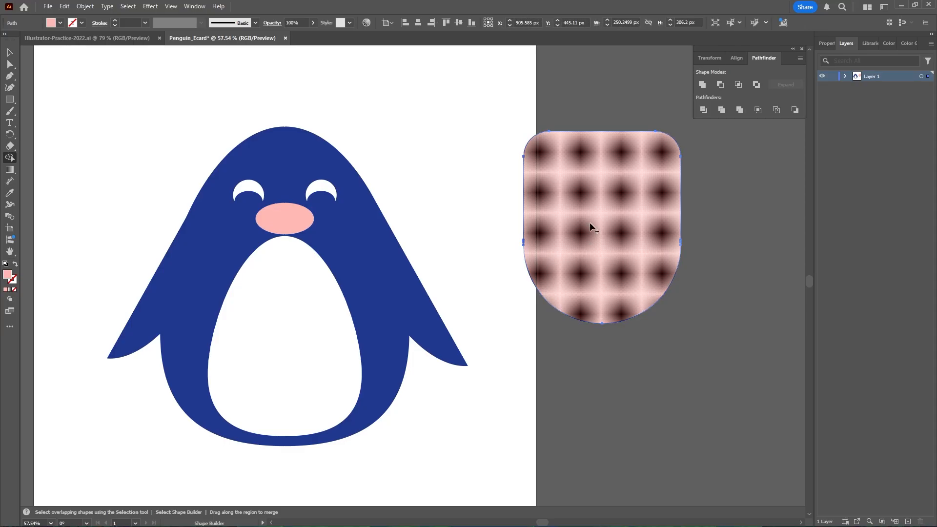
key(v)
drag(602, 131, 602, 174)
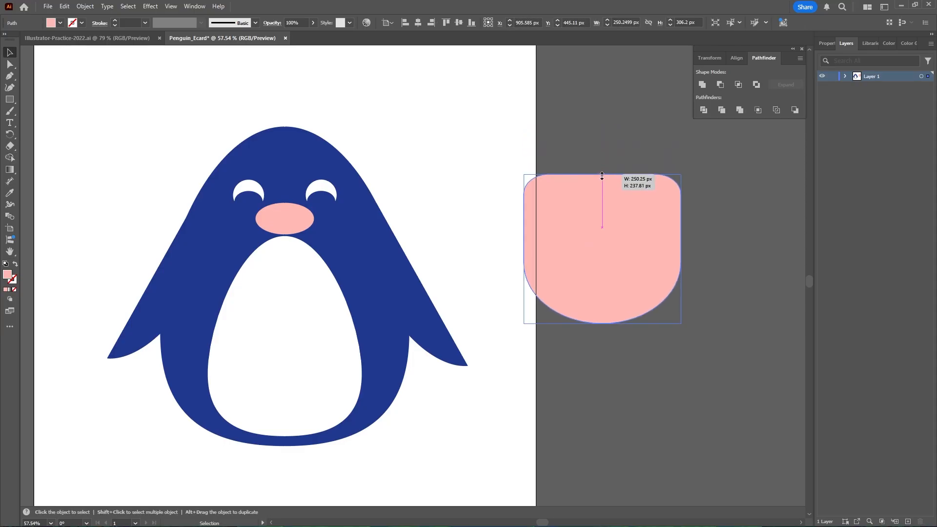
Scale the pink shape down as a foot at the belly's lower left and duplicate it level at the lower right.
drag(675, 182, 273, 387)
drag(259, 400, 340, 408)
click(476, 398)
click(518, 427)
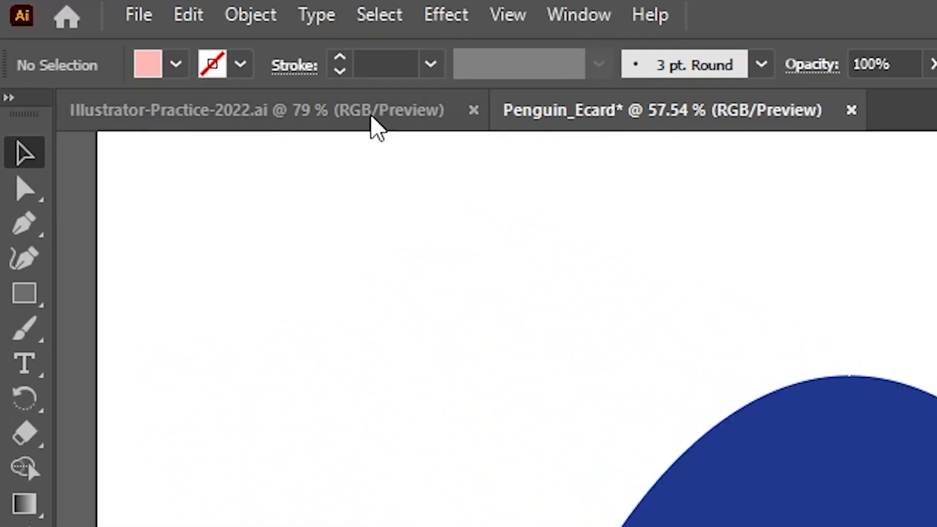
Switch to Illustrator-Practice-2022.ai and select the heart drawn for Exercise 3 of the Pen Tool page.
click(372, 117)
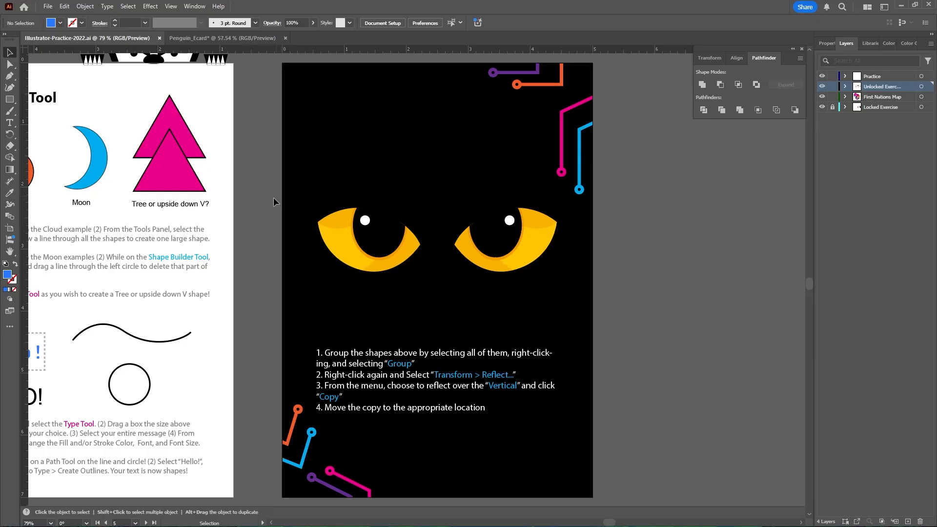
key(h)
drag(248, 236, 560, 222)
drag(181, 290, 454, 264)
drag(255, 409, 335, 385)
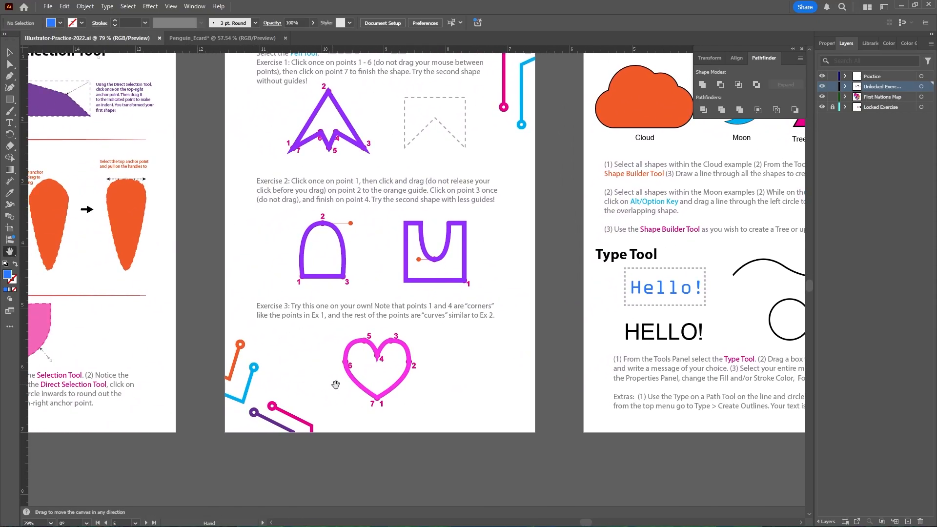
key(v)
click(364, 388)
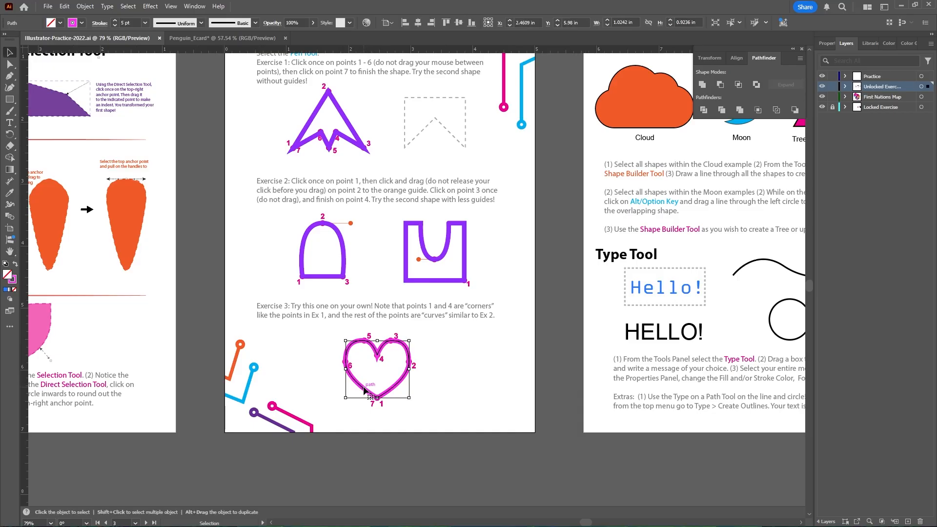
Bring the heart into Penguin_Ecard, enlarge it to about 126 × 113 px and centre it on the white belly.
drag(362, 387, 281, 324)
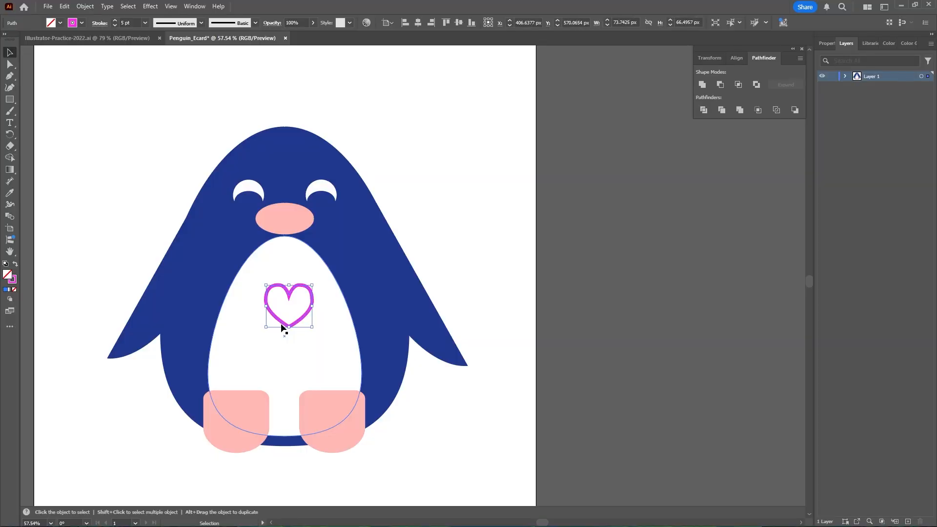
drag(266, 327, 234, 355)
drag(273, 307, 282, 299)
Give the heart a pink fill, FC65CA.
key(i)
click(73, 22)
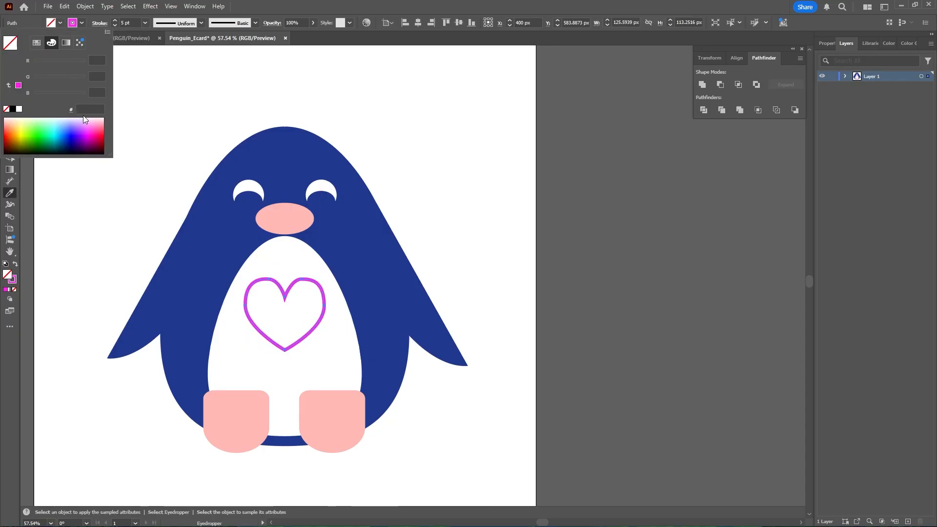
click(282, 290)
double_click(7, 275)
click(480, 217)
click(415, 204)
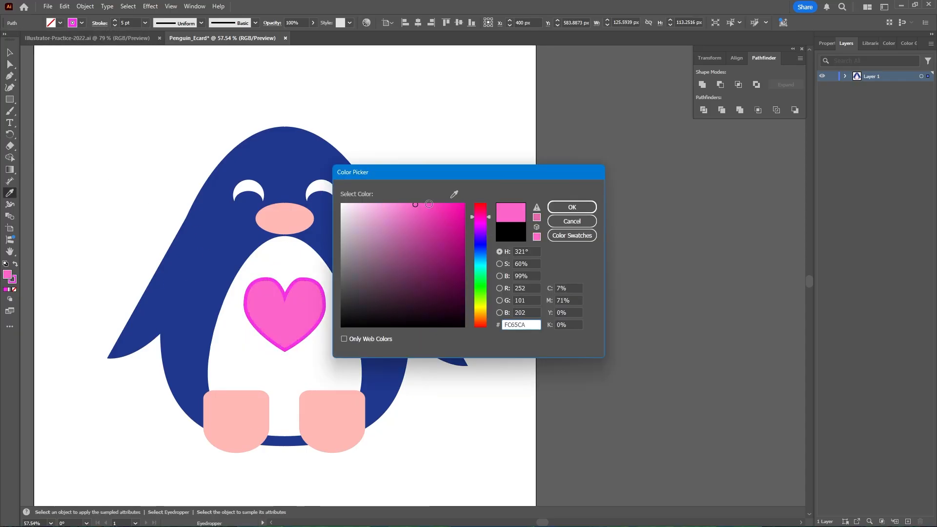
key(Return)
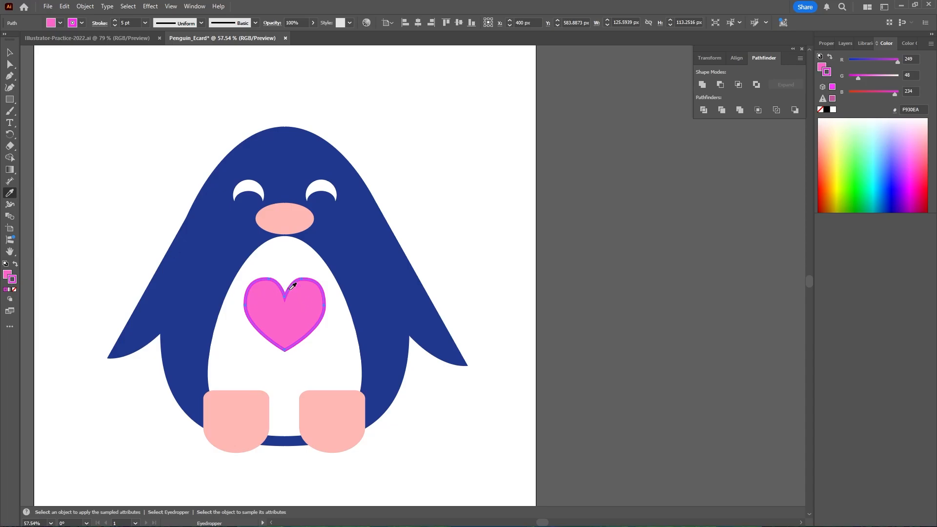
Match the heart's stroke to its fill by sampling the pink FC65CA.
double_click(14, 280)
click(454, 194)
click(301, 298)
click(572, 207)
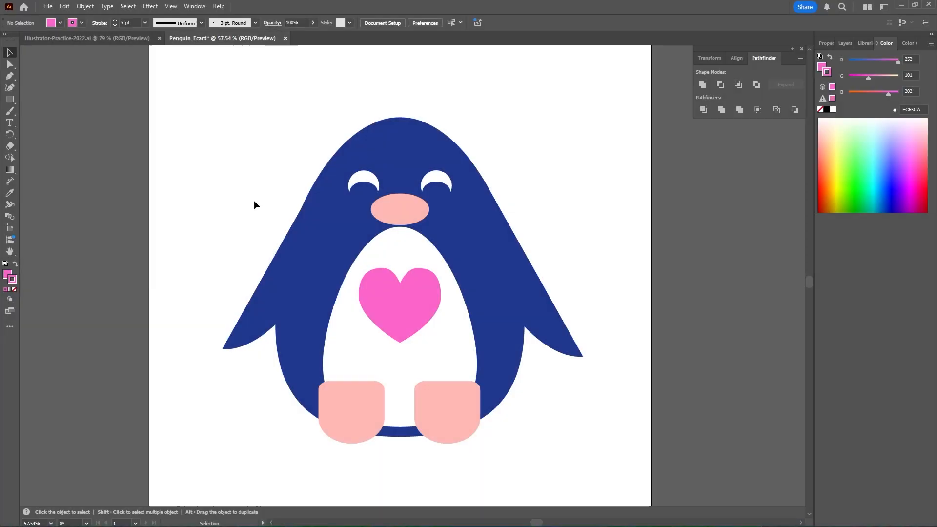
Draw a black rectangle without stroke, about 153 × 61 px, covering the lower half of the beak.
click(10, 99)
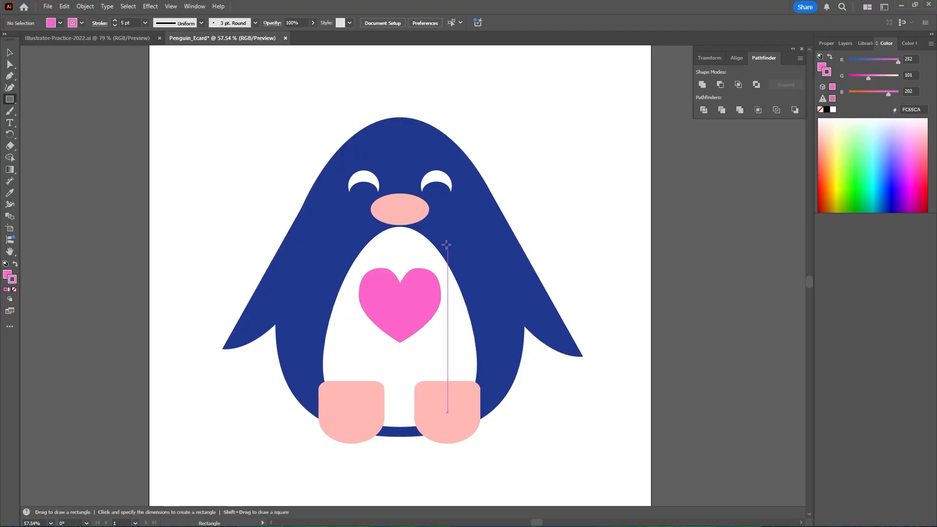
drag(448, 246, 352, 208)
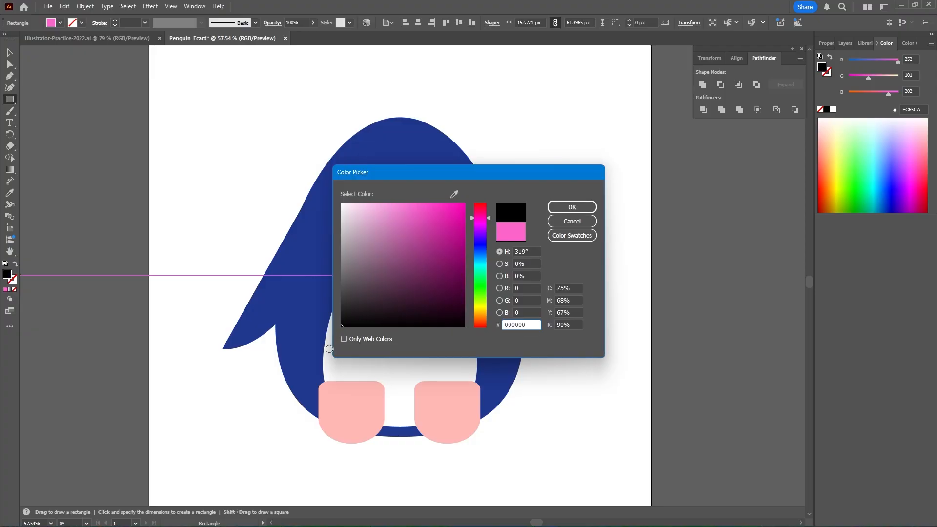
click(572, 207)
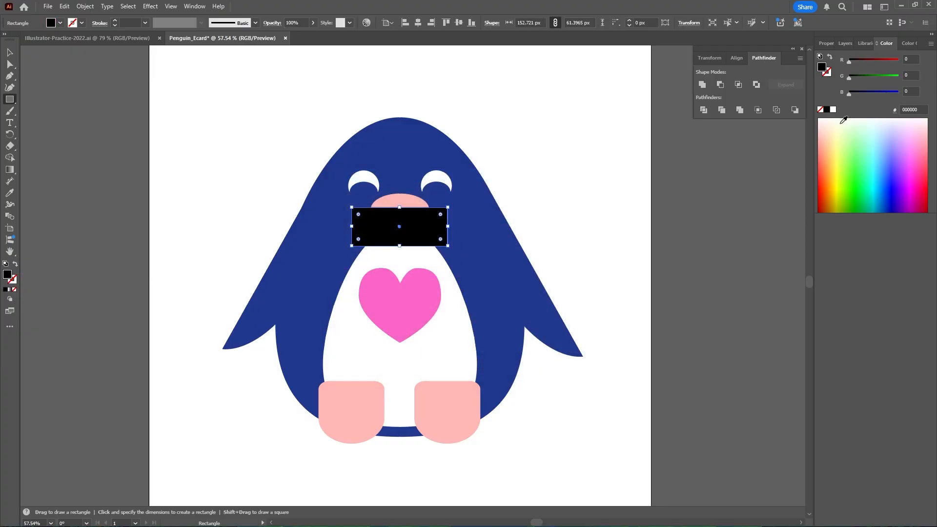
Lower the black beak rectangle's opacity to 15% and deselect it.
click(824, 43)
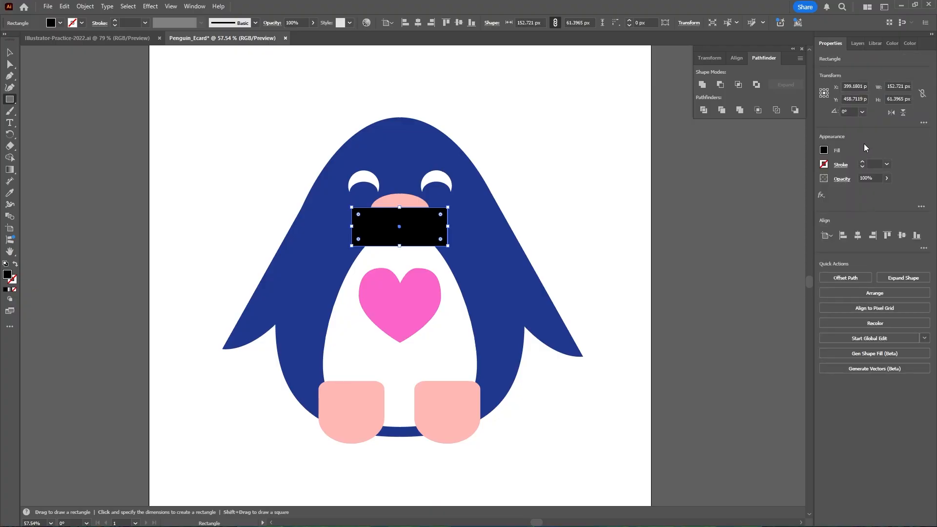
click(885, 178)
drag(886, 191, 854, 196)
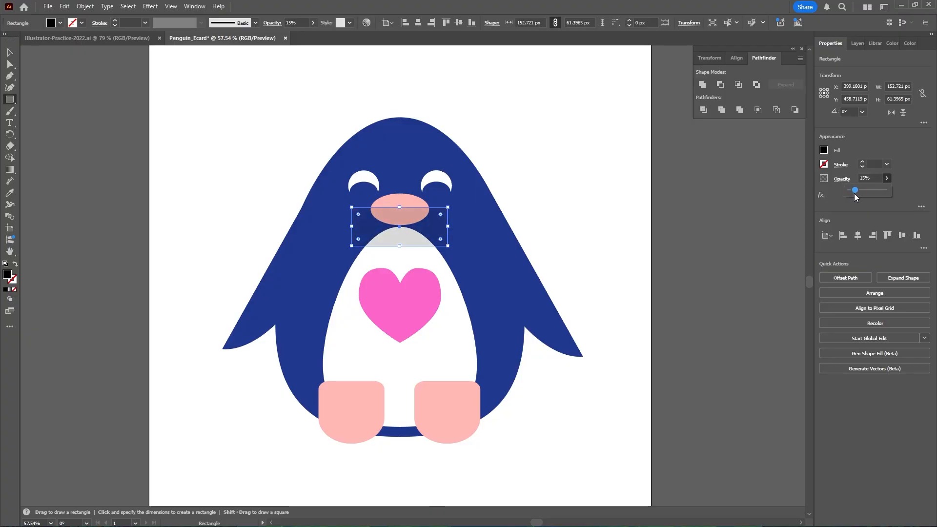
click(710, 239)
click(710, 240)
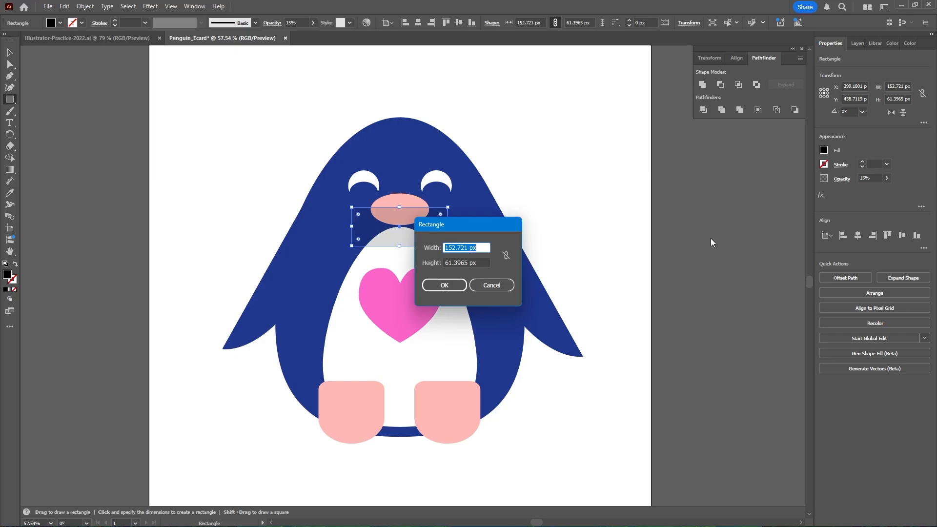
click(493, 286)
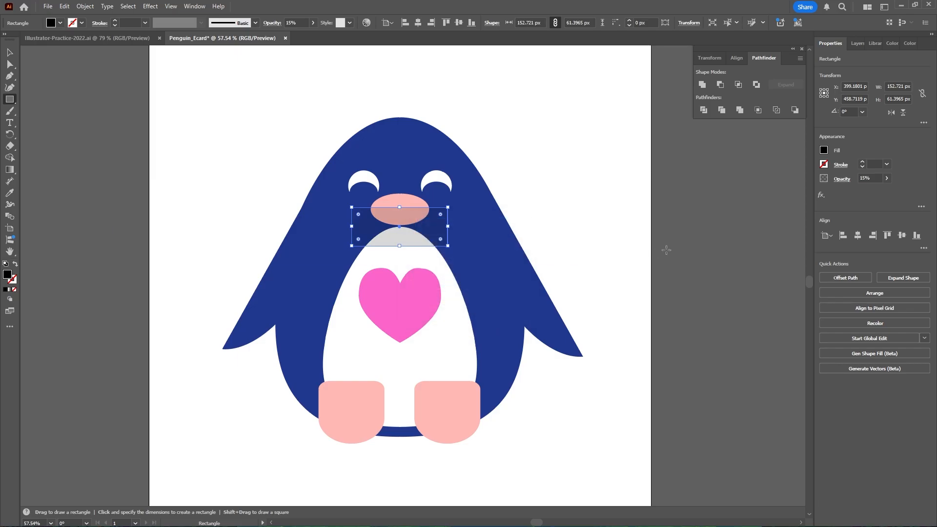
key(v)
click(713, 245)
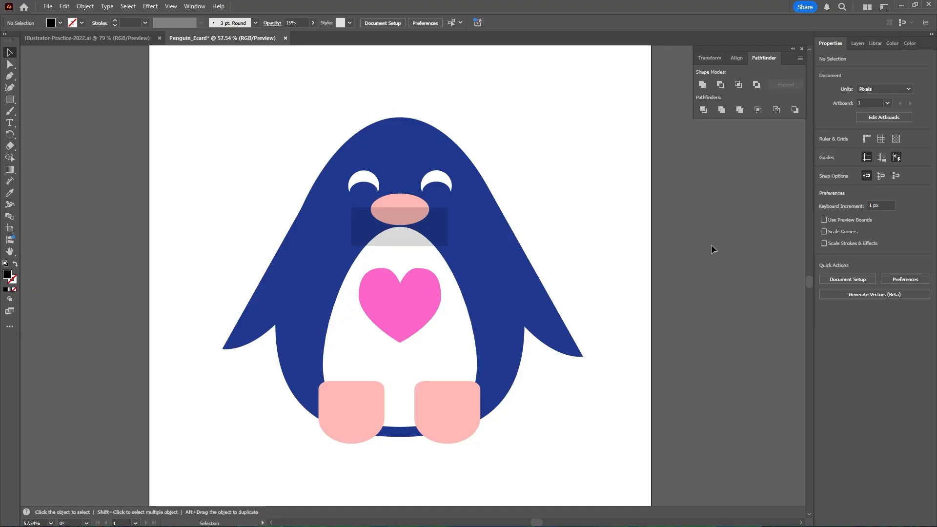
Trim away the shadow rectangle outside the beak with Shape Builder, keeping only the shading on the beak's lower half.
click(422, 226)
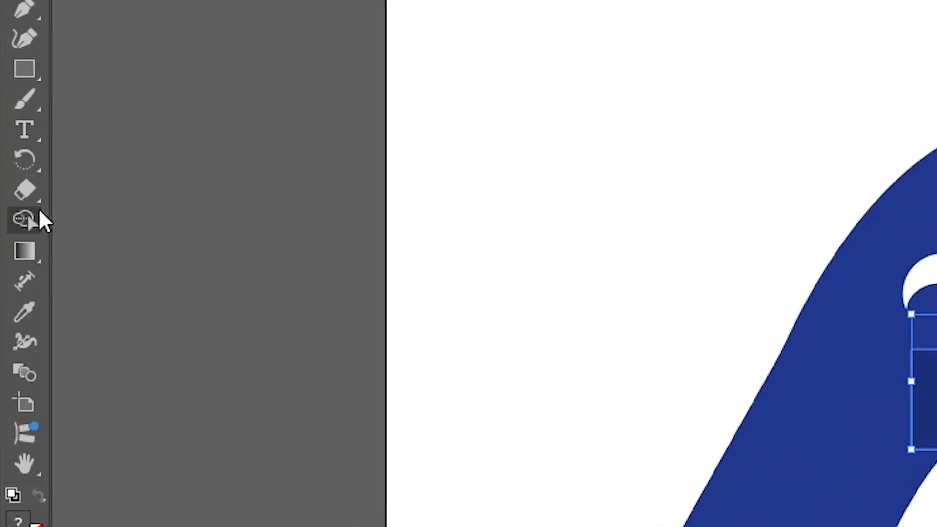
click(18, 191)
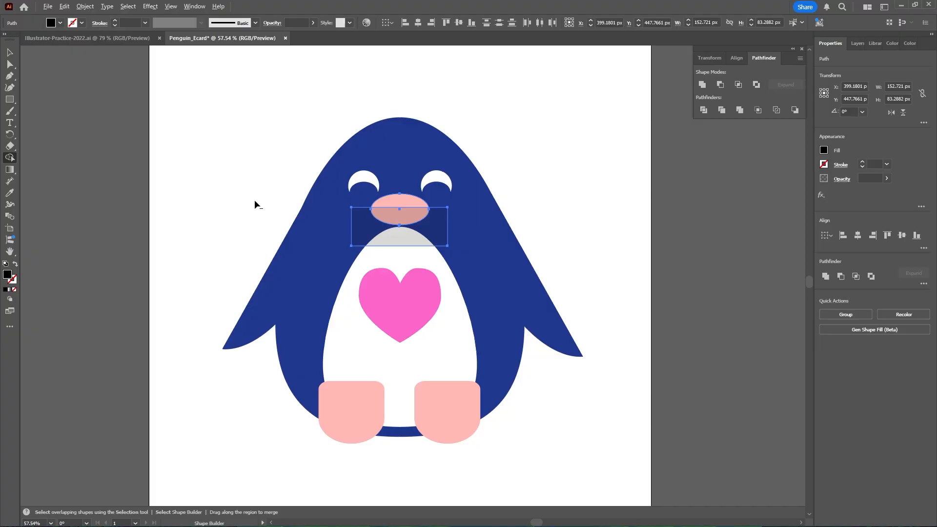
alt+click(437, 233)
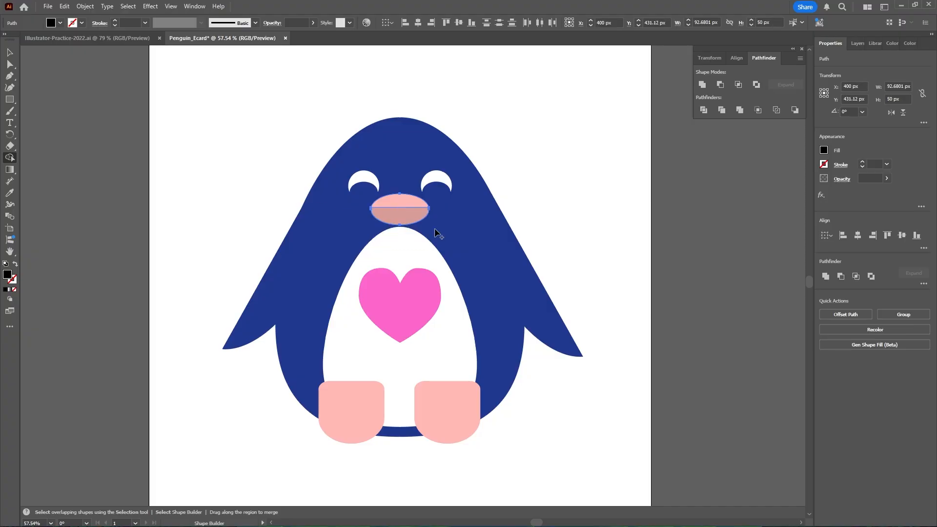
key(v)
click(511, 198)
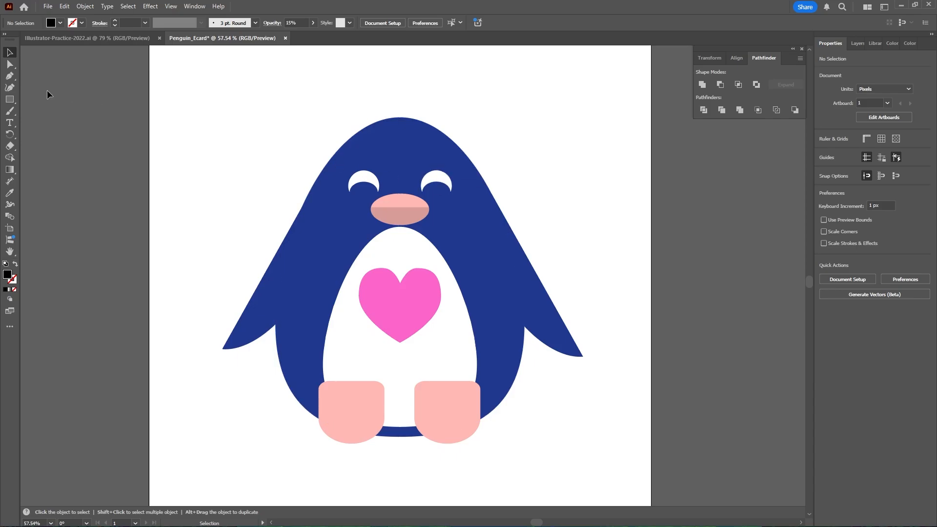
Cover the penguin's left half up to its centreline with a black rectangle about 347 × 615 px at 15% opacity.
click(10, 99)
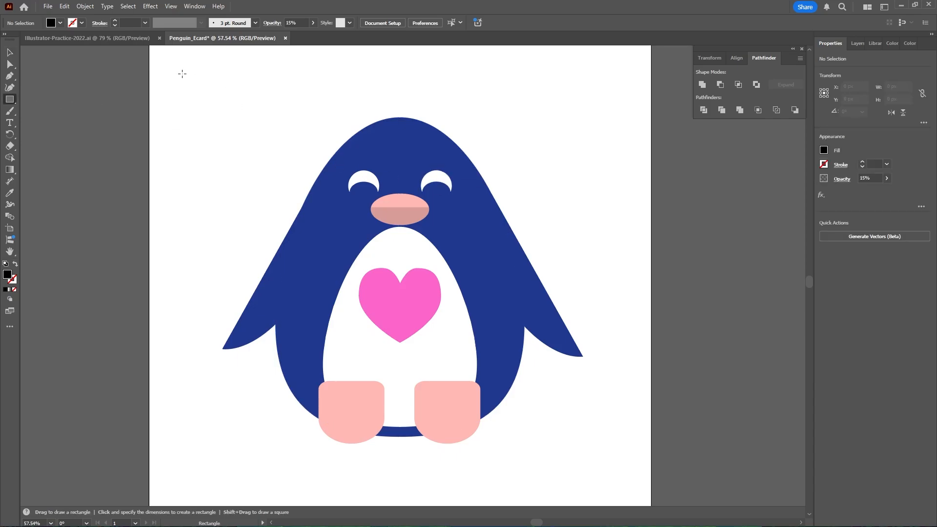
mouse_move(181, 74)
mouse_down()
mouse_move(358, 274)
mouse_move(402, 418)
mouse_move(400, 459)
mouse_up()
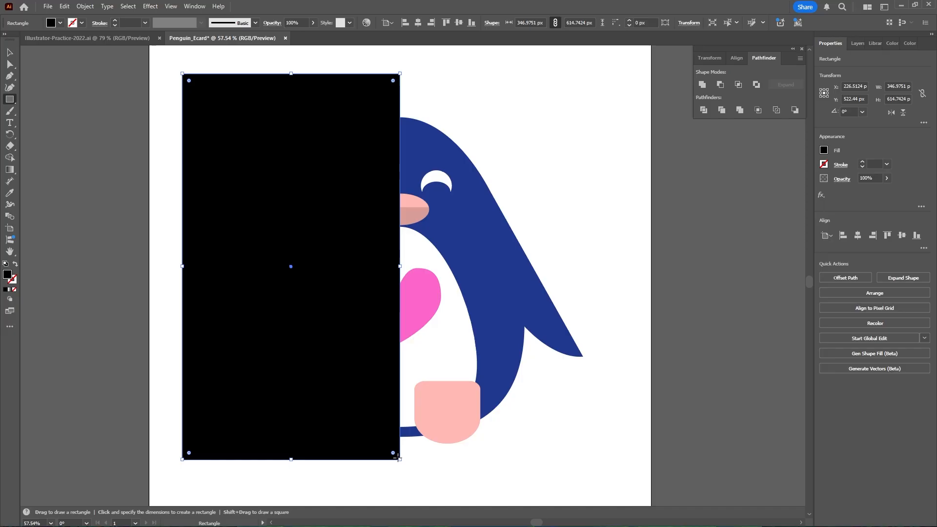
click(886, 178)
drag(886, 189, 853, 195)
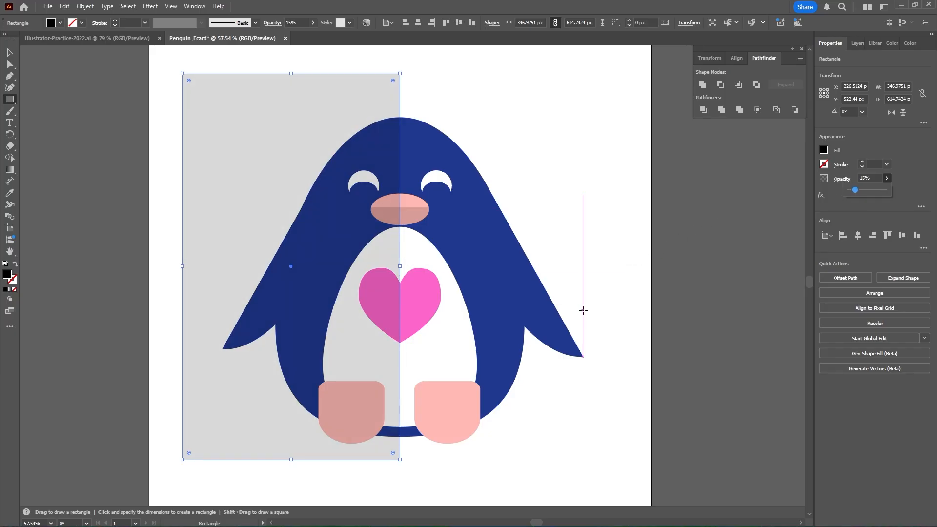
Remove the part of the large shadow rectangle outside the penguin with Shape Builder, keeping the shading on the left half.
key(v)
drag(558, 481, 228, 149)
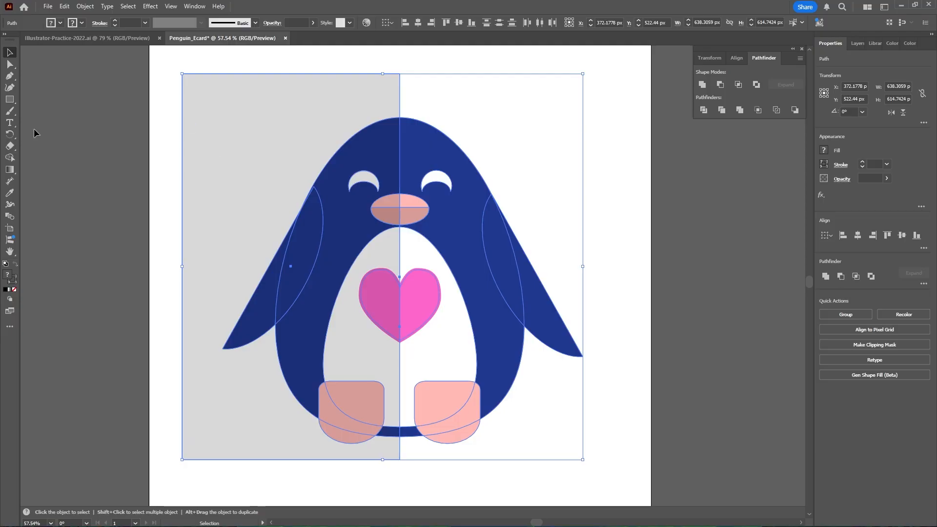
click(10, 157)
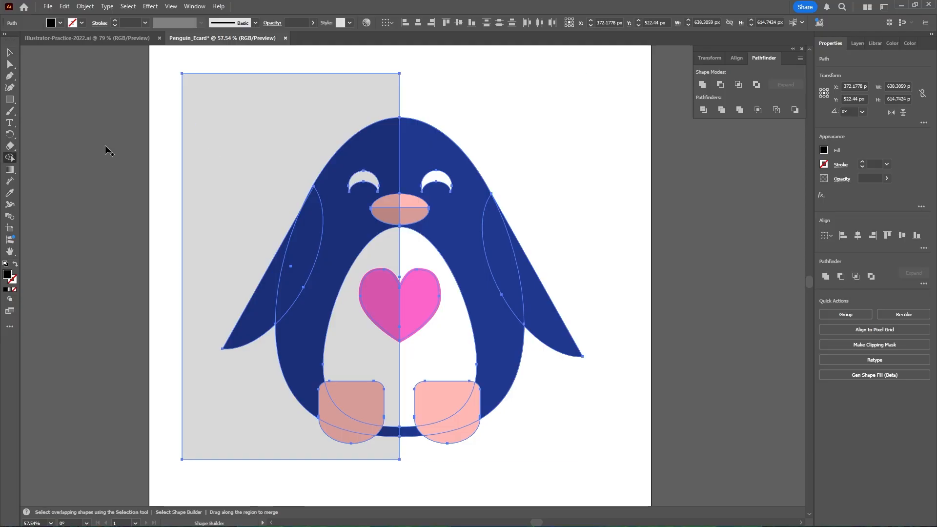
alt+click(233, 132)
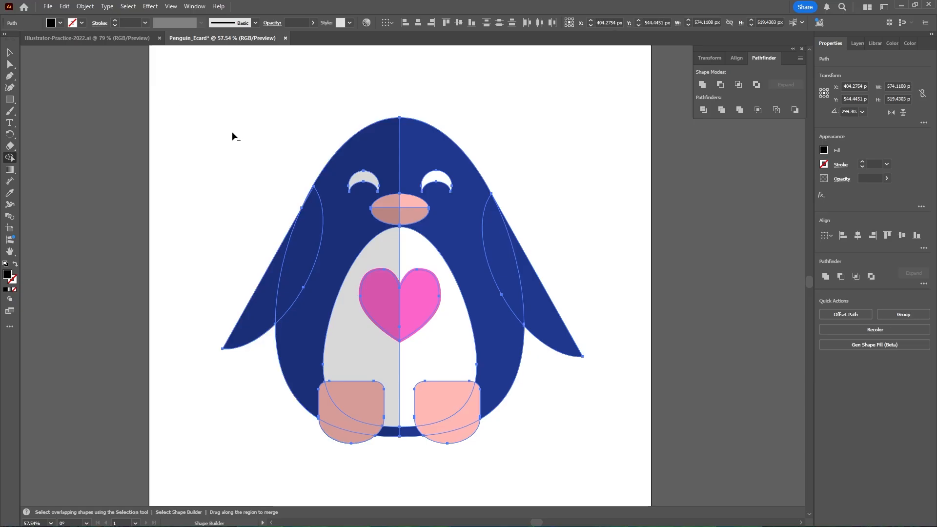
key(v)
click(212, 145)
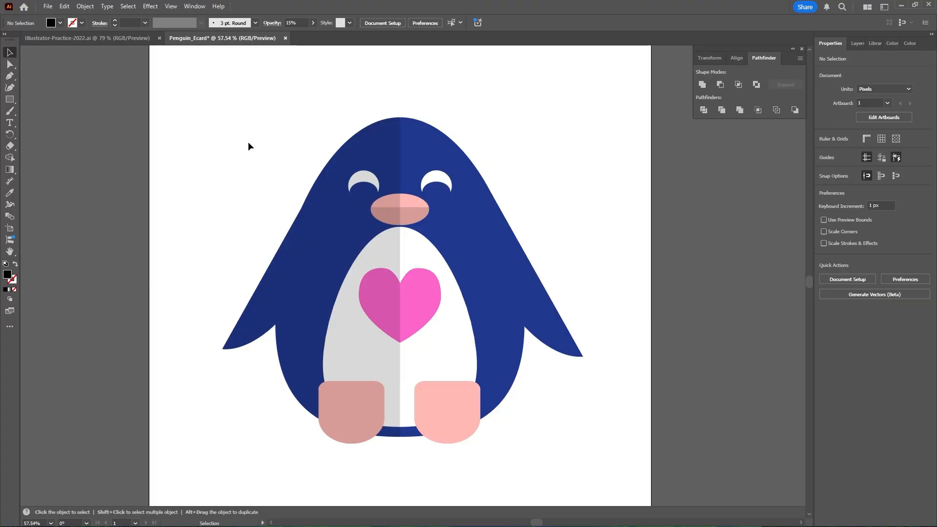
Group all the penguin's shapes and move the group slightly up on the artboard.
drag(581, 422, 283, 155)
right_click(443, 250)
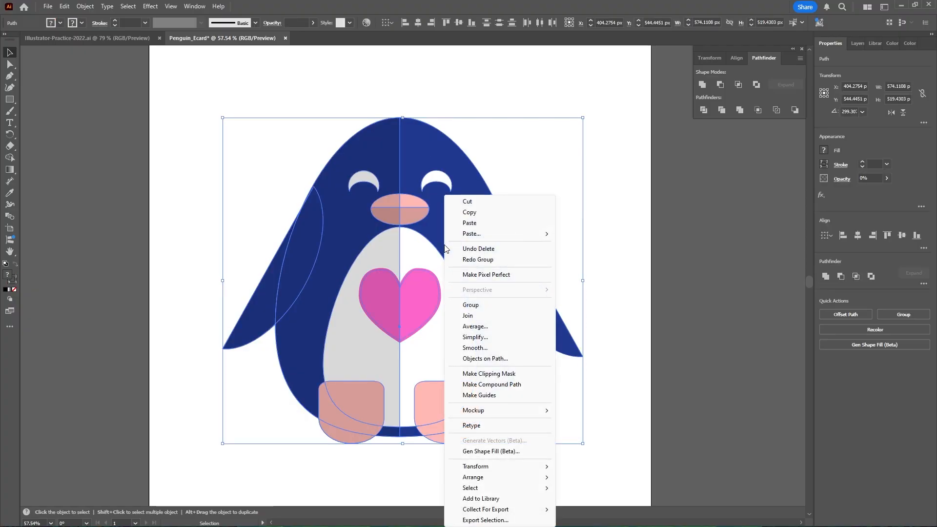
click(471, 305)
drag(476, 281, 473, 269)
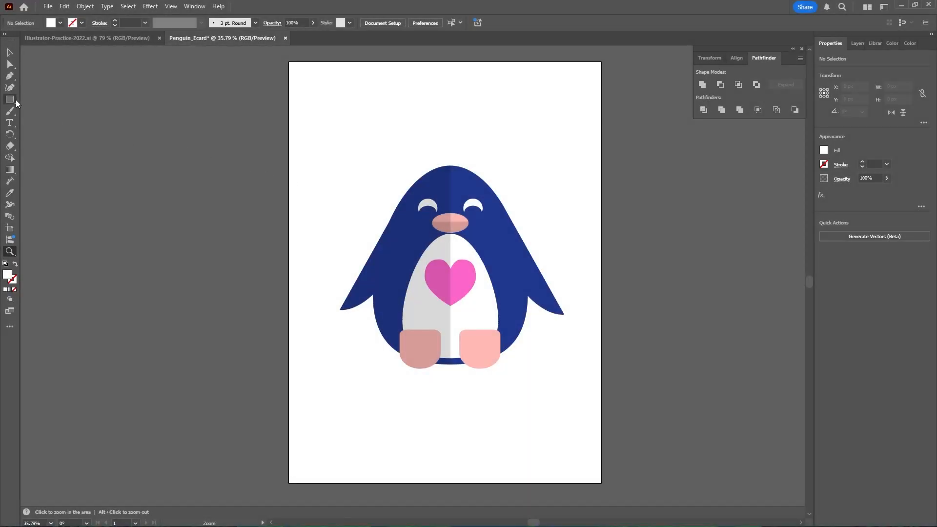
Cover the whole artboard with an 800 × 1080 px rectangle filled with light pink FFD7F4.
click(11, 100)
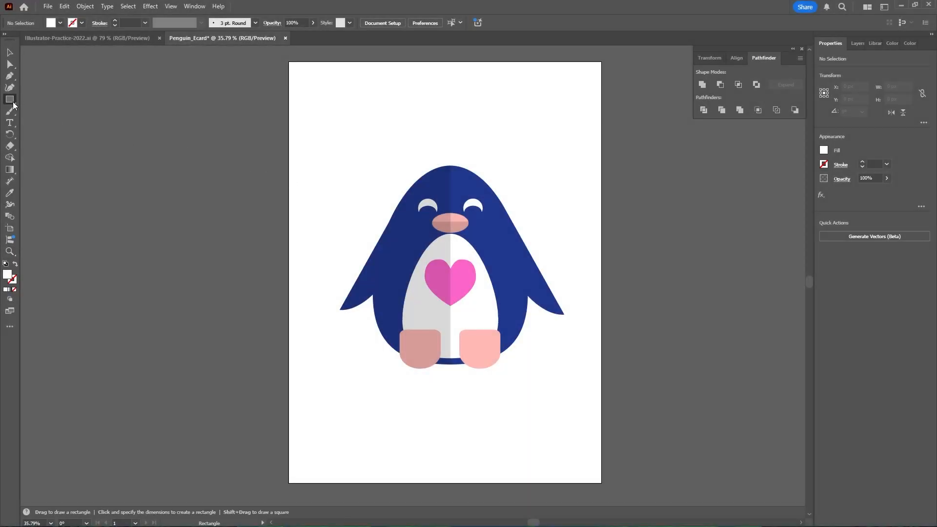
double_click(10, 278)
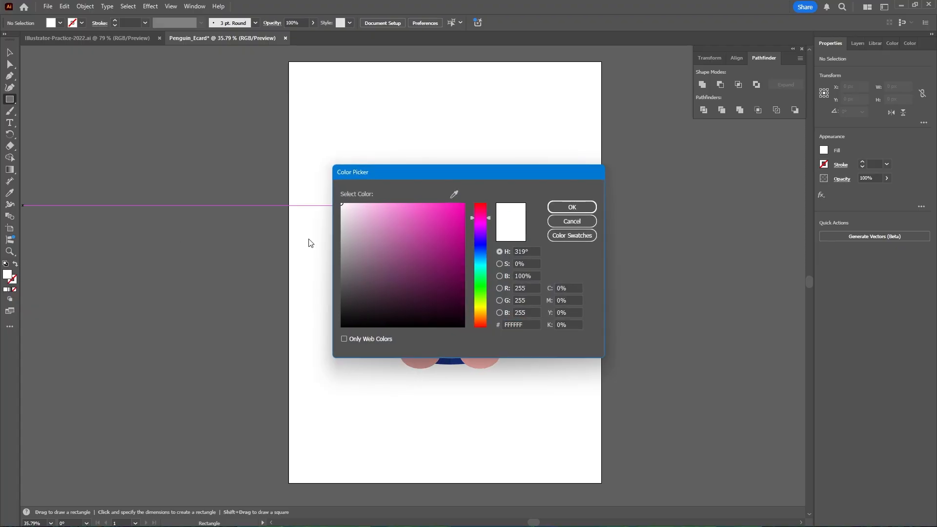
drag(370, 225, 361, 194)
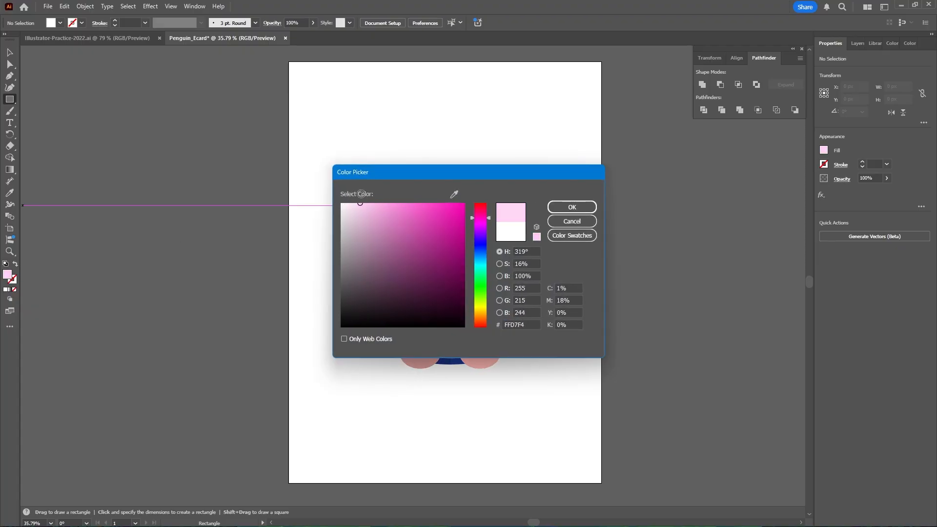
click(571, 207)
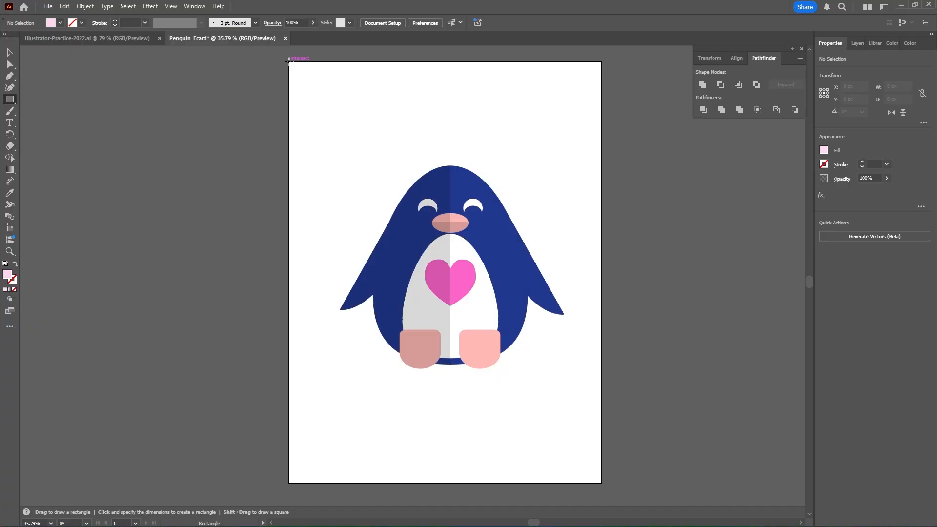
mouse_move(288, 60)
mouse_down()
mouse_move(441, 206)
mouse_move(602, 483)
mouse_up()
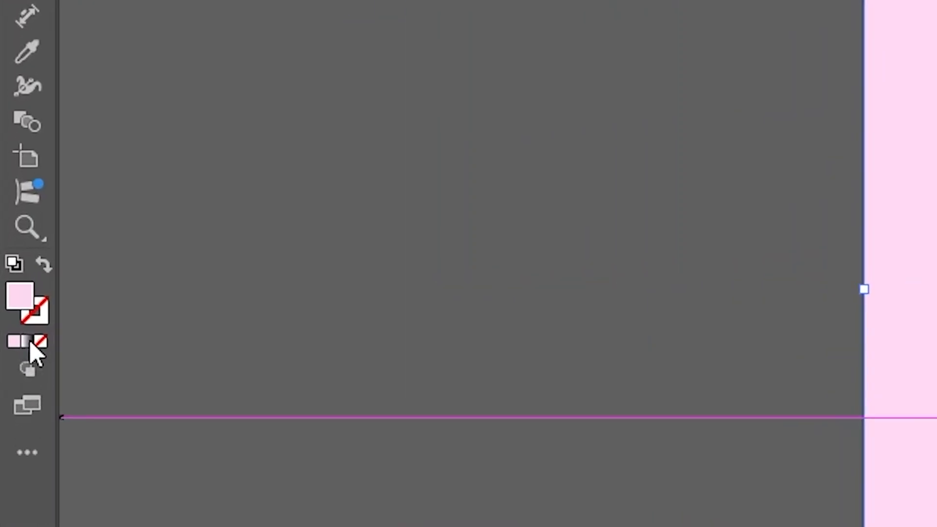
Give the background rectangle a radial gradient from very pale pink to light pink, with its midpoint shifted towards the darker outer colour.
click(30, 342)
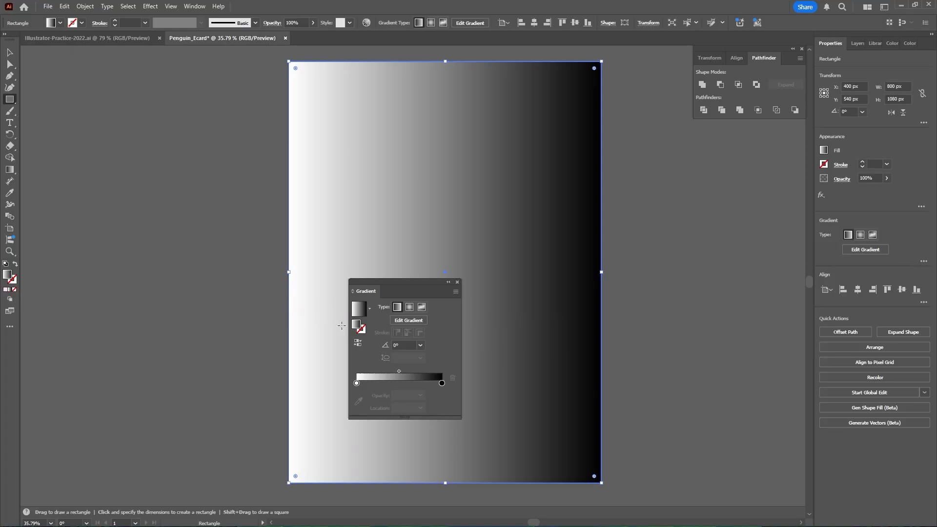
double_click(356, 383)
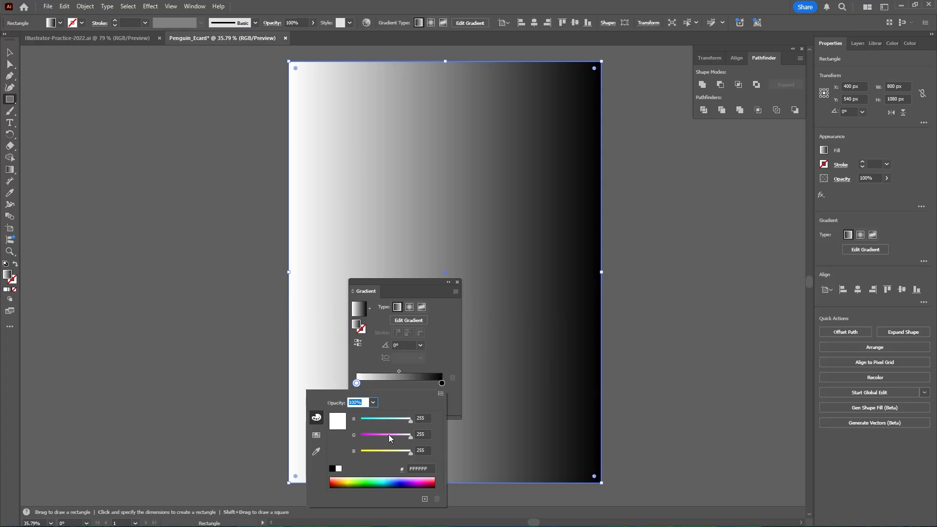
drag(406, 437, 386, 435)
drag(385, 435, 367, 434)
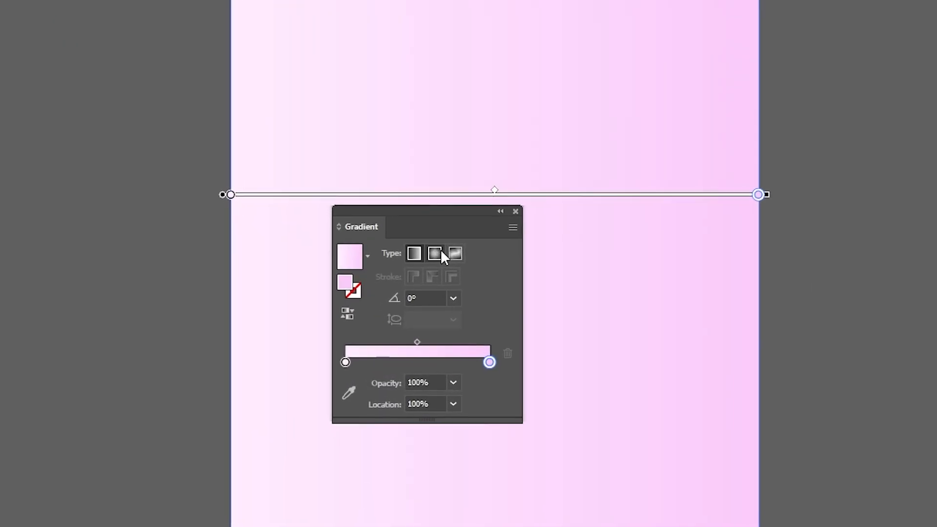
click(410, 307)
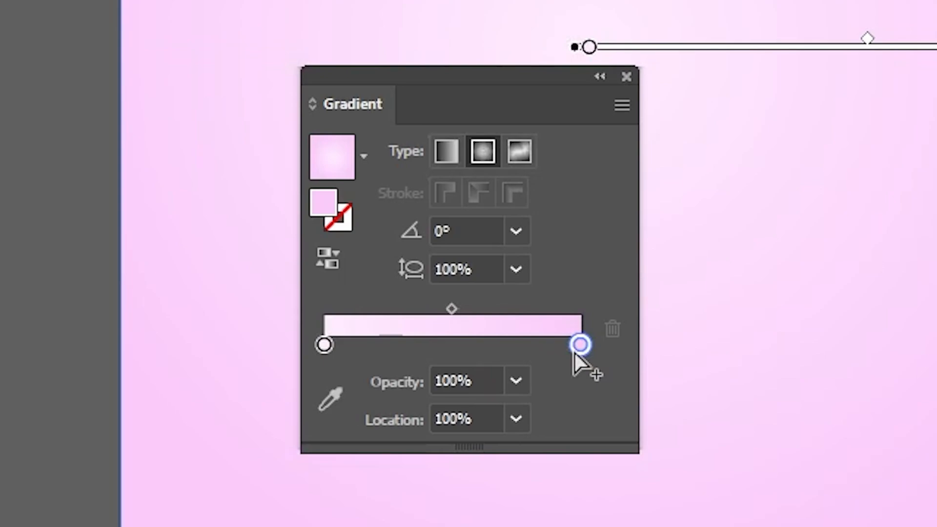
drag(453, 309, 515, 309)
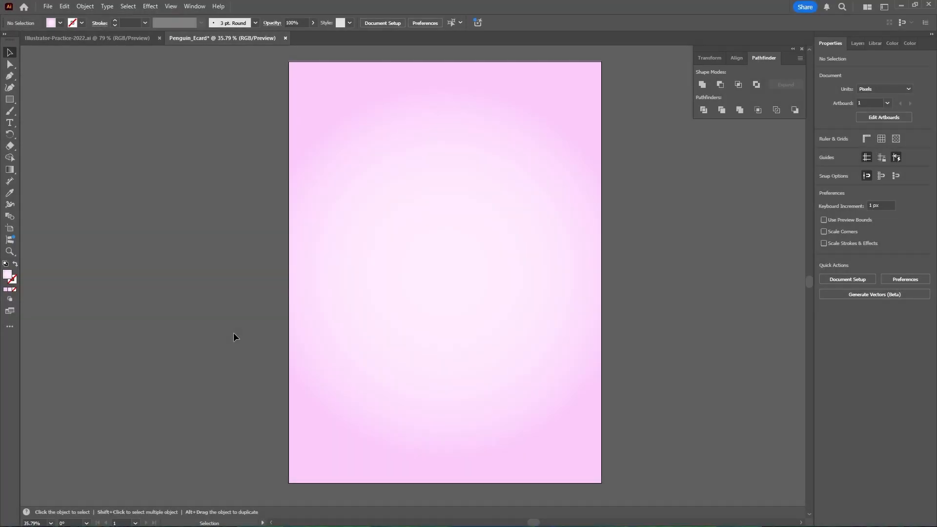
Send the gradient background rectangle to the back, behind the penguin.
click(381, 324)
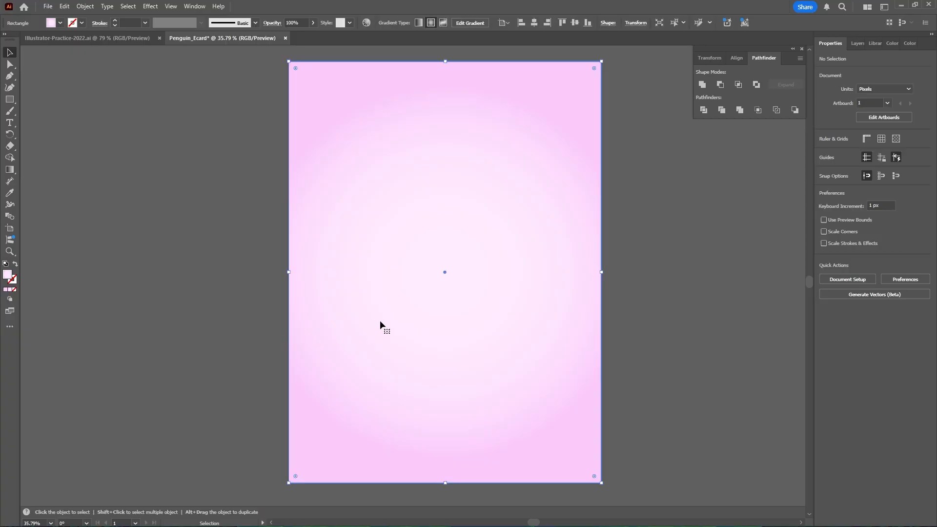
right_click(385, 330)
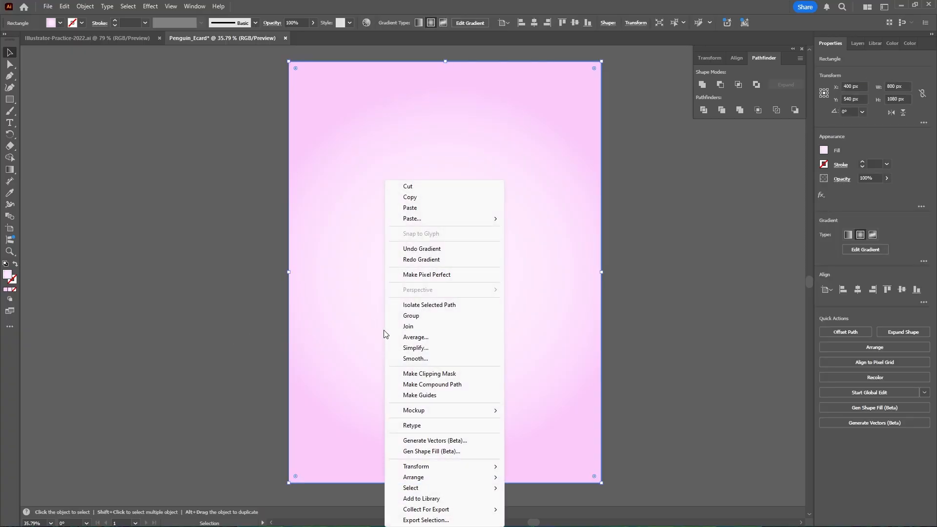
mouse_move(425, 477)
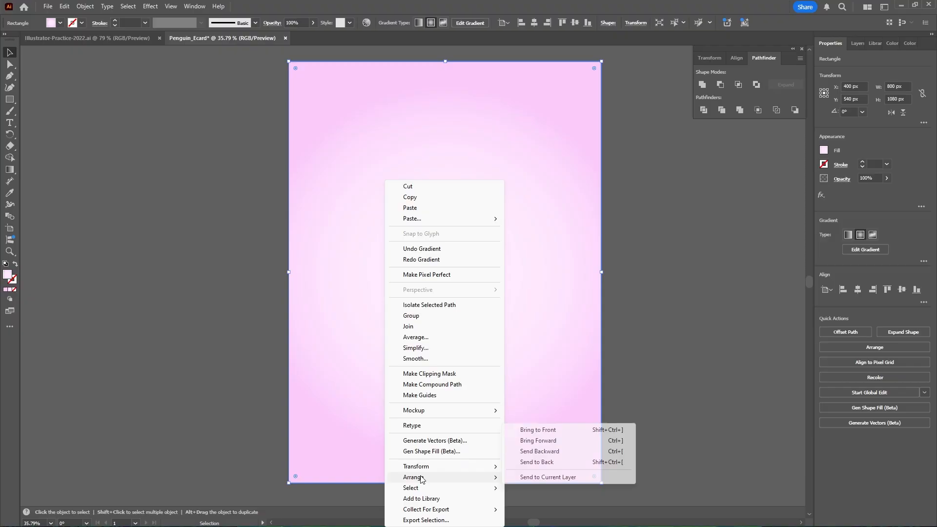
click(524, 461)
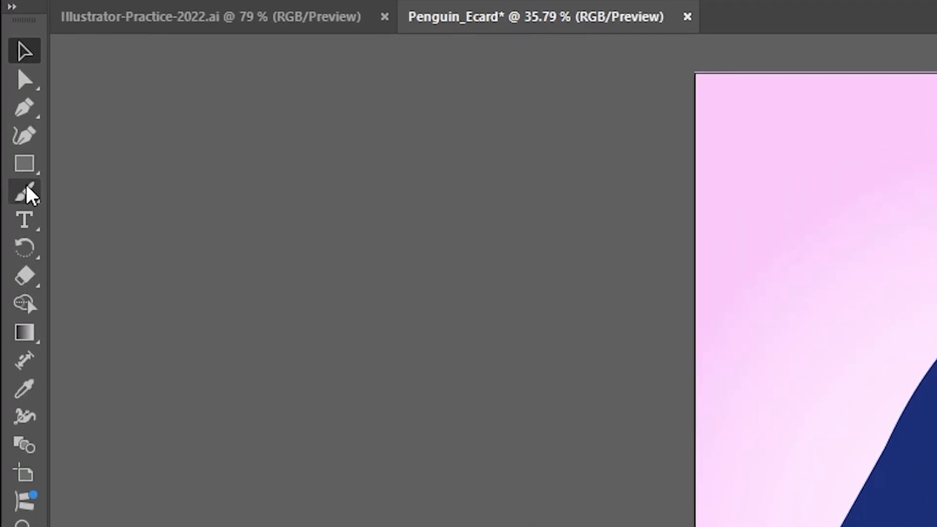
Add an area text frame about 466 × 95 px above the penguin's head reading "MISS YOU!".
click(43, 263)
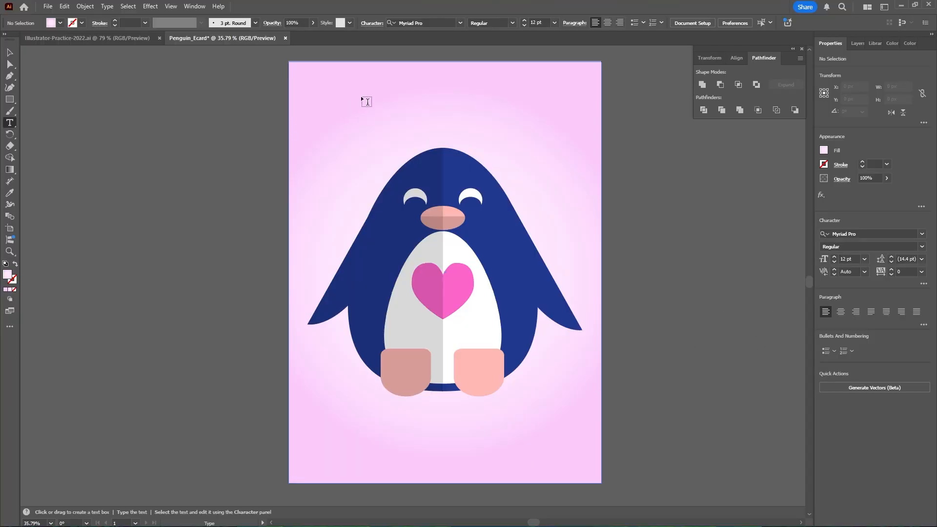
drag(361, 96, 542, 135)
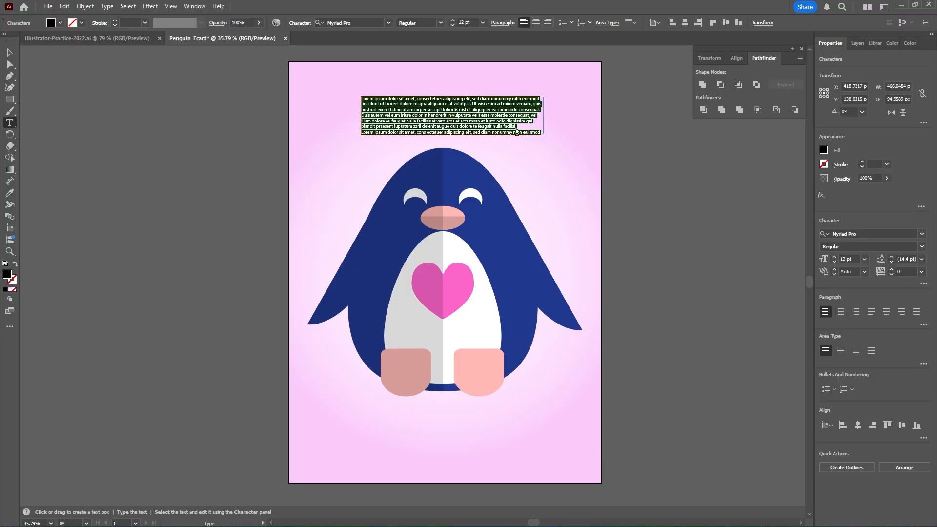
text(MISS)
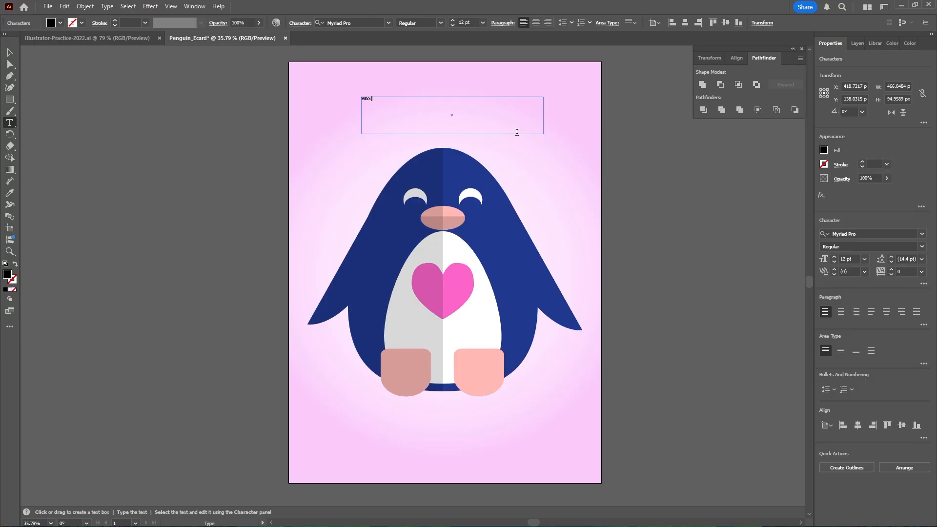
text( YOU!)
Set the "MISS YOU!" text to 72 pt in the CocogooseProTrial font.
drag(384, 99, 359, 99)
click(865, 258)
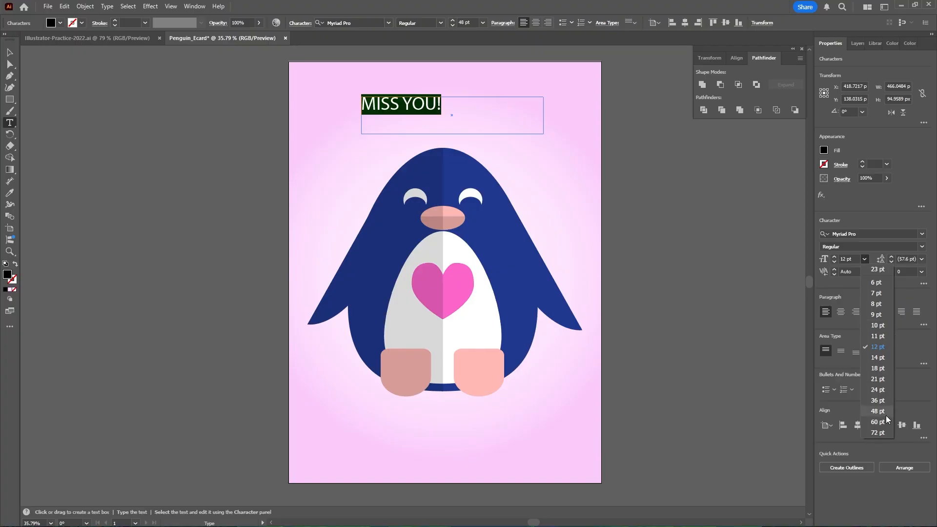
click(881, 434)
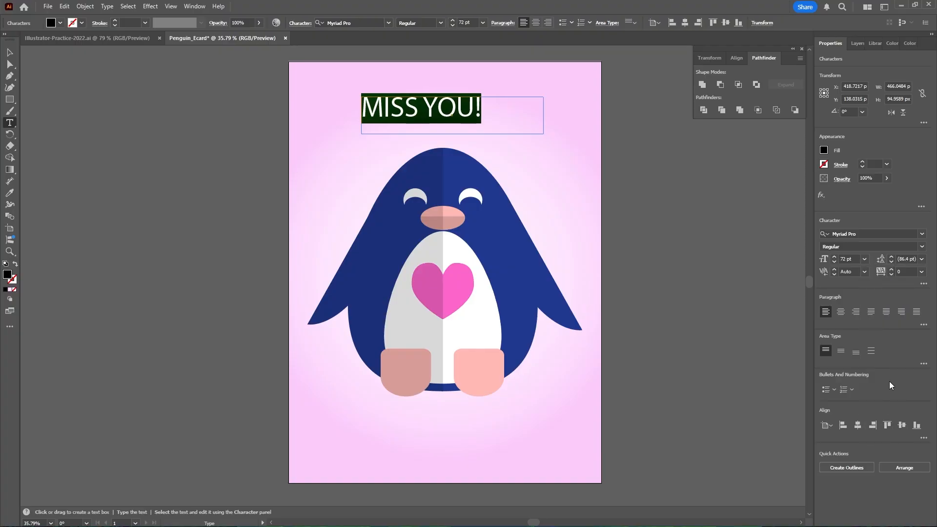
click(922, 234)
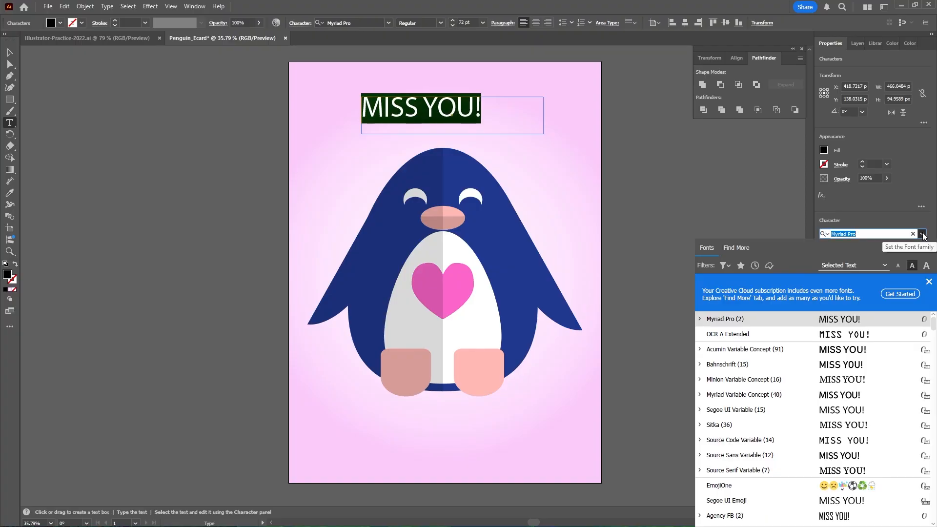
scroll(866, 397, down, 8)
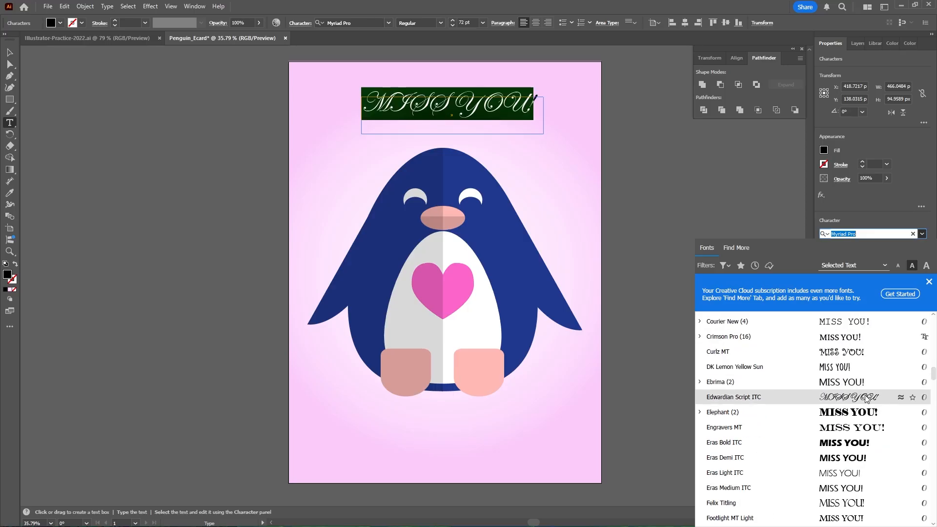
scroll(866, 398, up, 6)
click(873, 470)
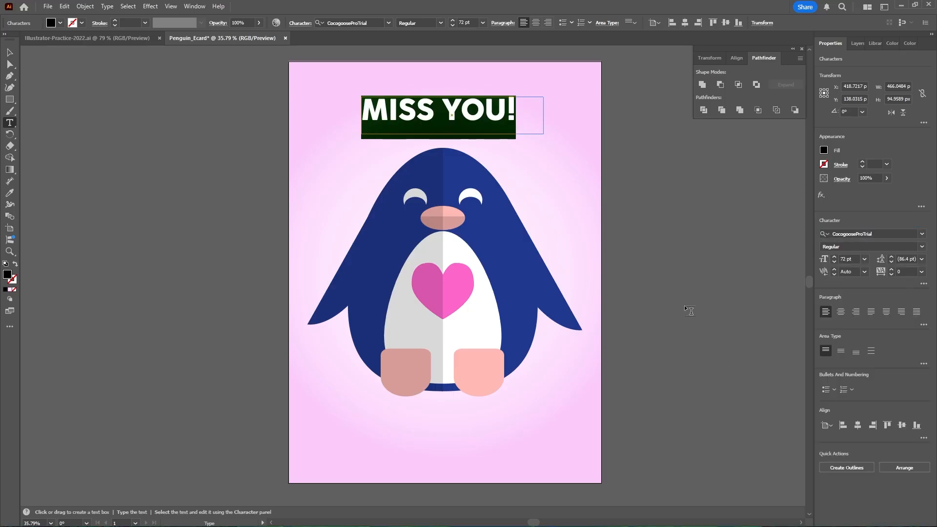
Colour the "MISS YOU!" text with the blue sampled from the penguin's body using the Eyedropper.
click(10, 193)
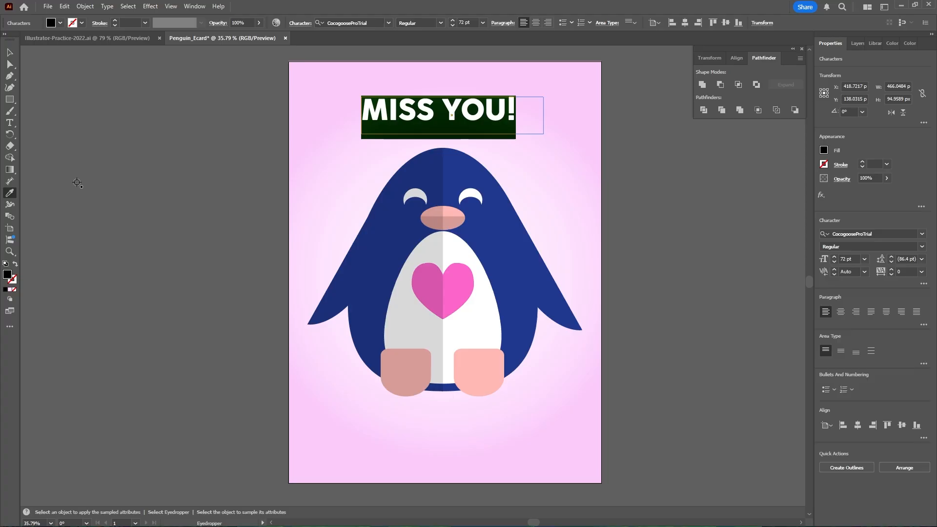
click(497, 235)
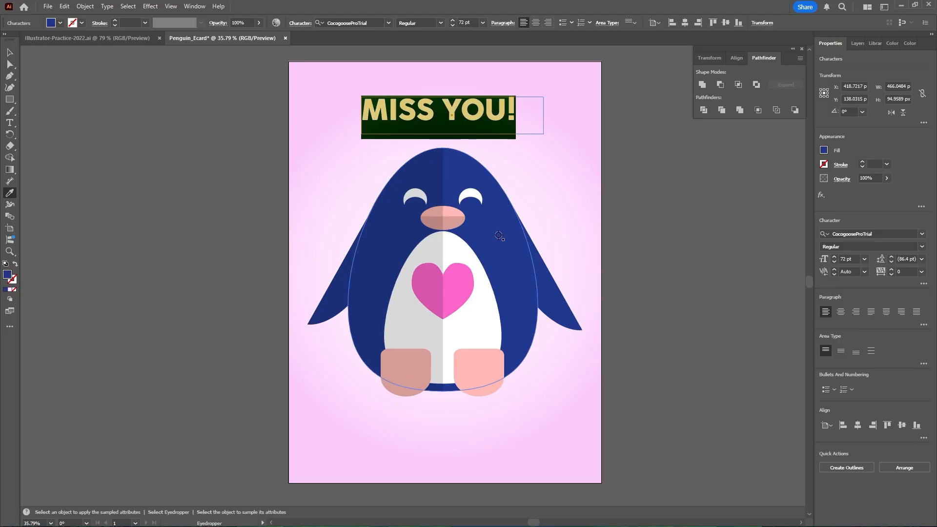
key(v)
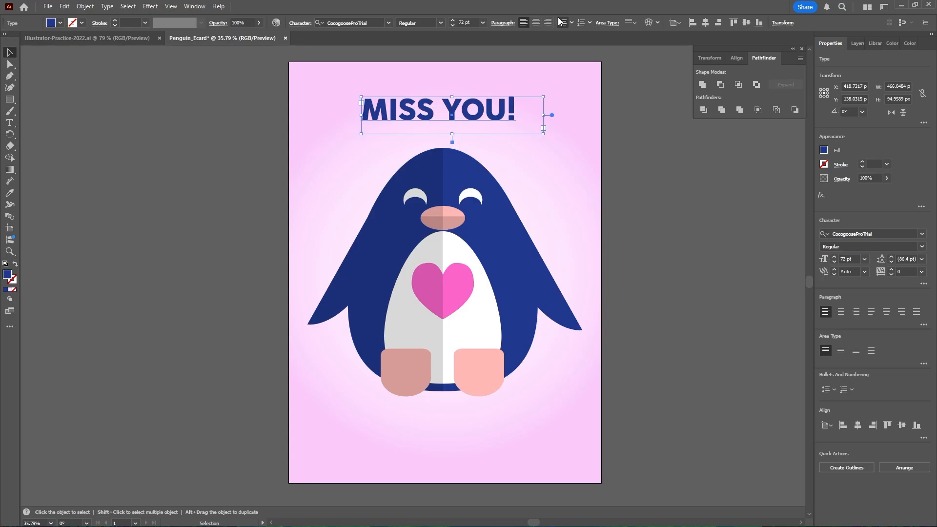
Centre the "MISS YOU!" paragraph in its frame and move the frame to the artboard's horizontal centre, slightly lower above the penguin.
click(536, 22)
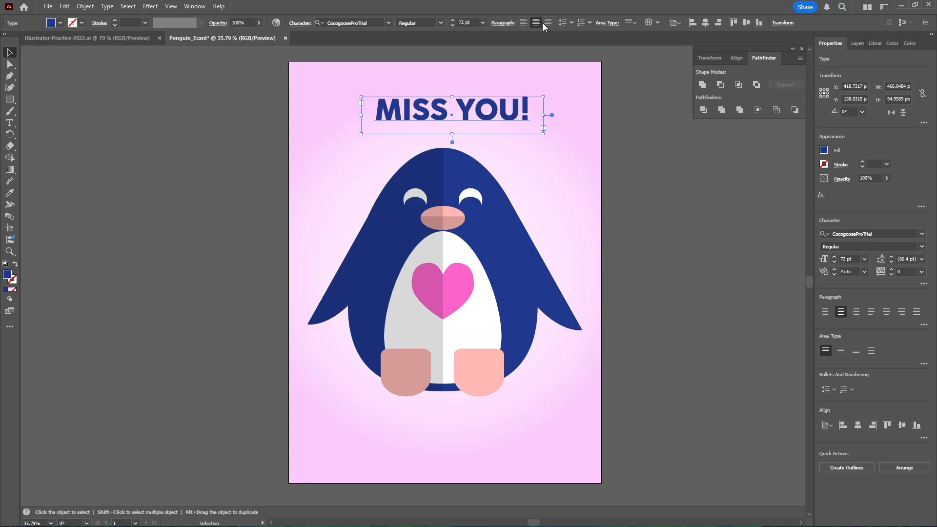
drag(493, 108, 490, 115)
click(652, 130)
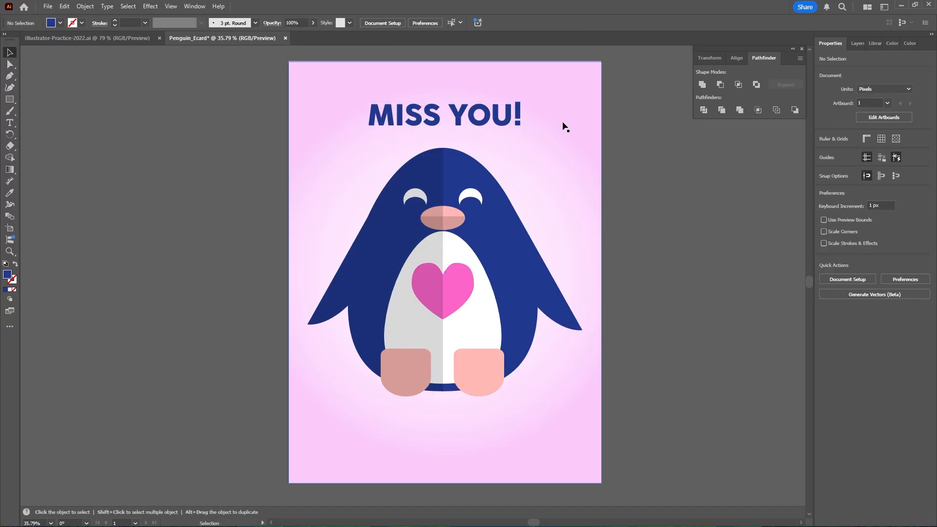
Move the greeting text and the penguin down together so they sit vertically centred on the artboard.
click(487, 120)
shift+click(479, 169)
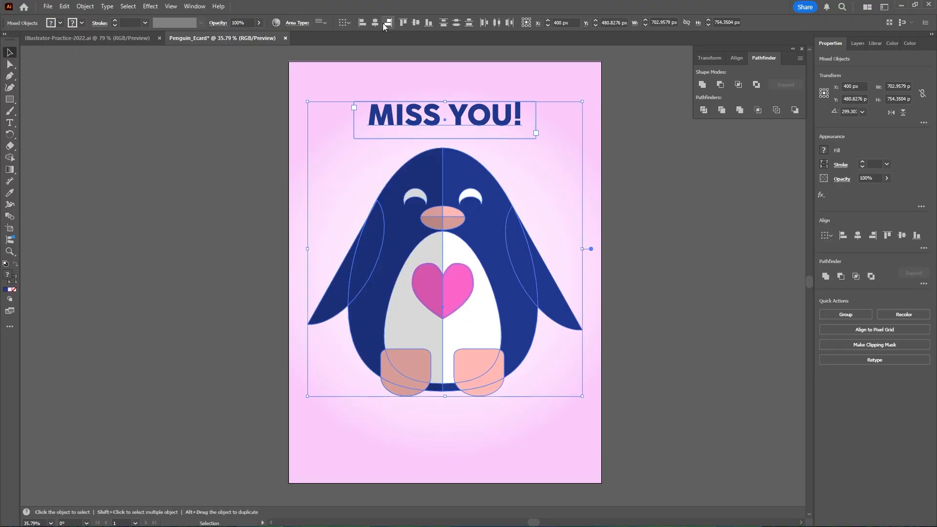
drag(455, 109, 459, 137)
drag(459, 139, 460, 128)
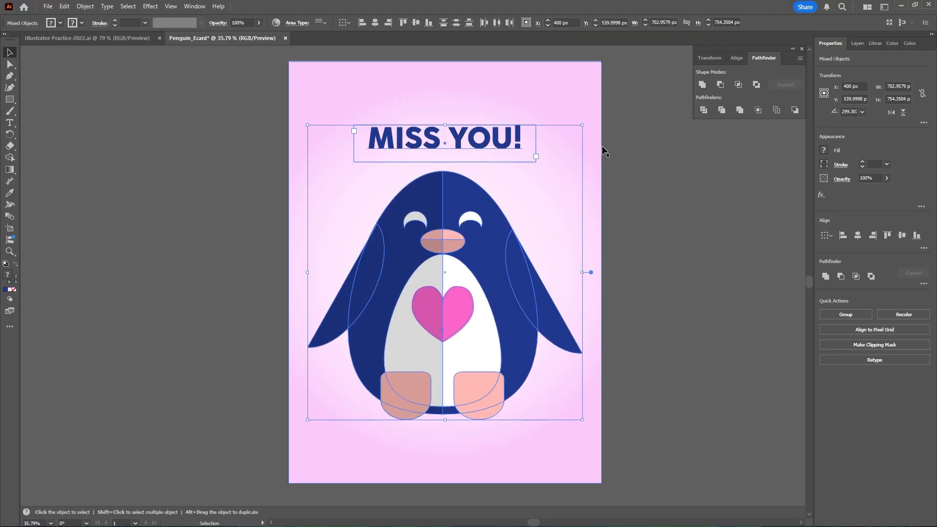
click(626, 155)
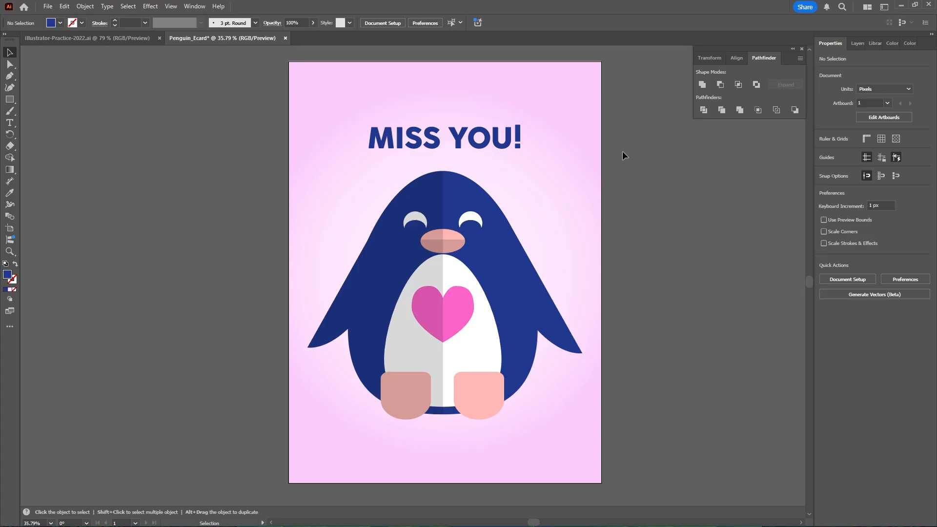
Export the card as Penguin_Ecard.jpg in JPEG format with RGB colour, Medium quality 5 and Screen (72 ppi) resolution.
click(48, 6)
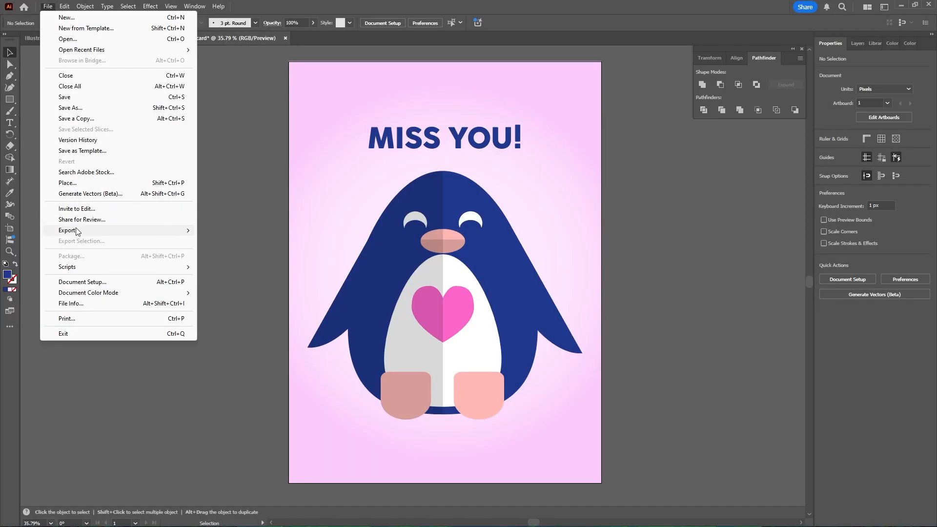
mouse_move(77, 232)
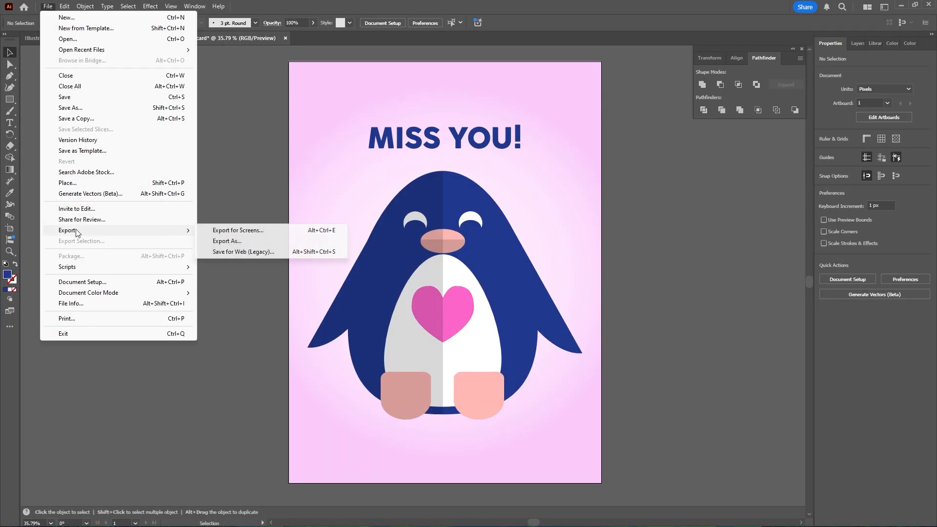
click(216, 240)
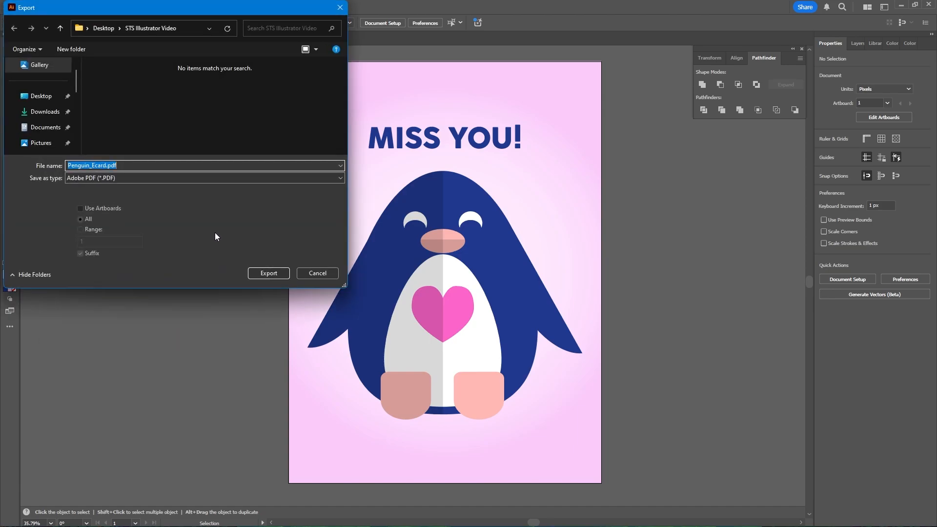
click(140, 179)
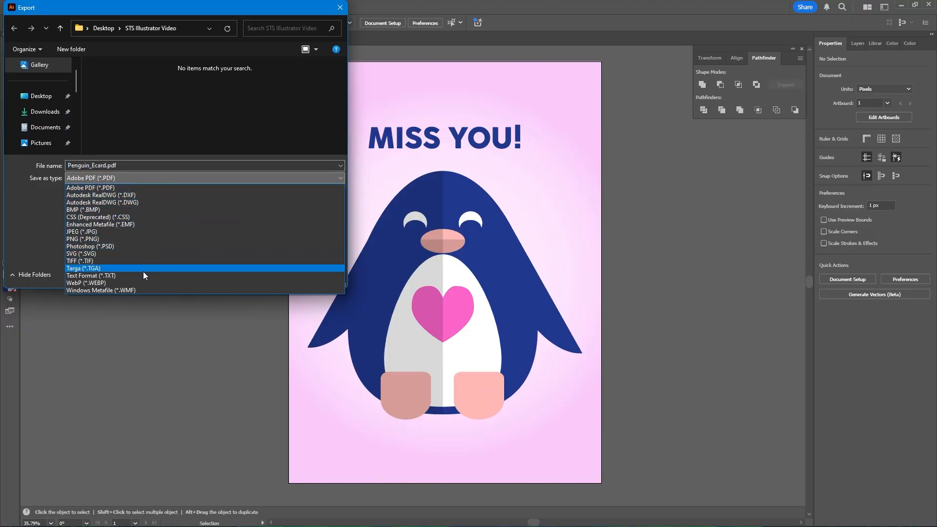
click(131, 232)
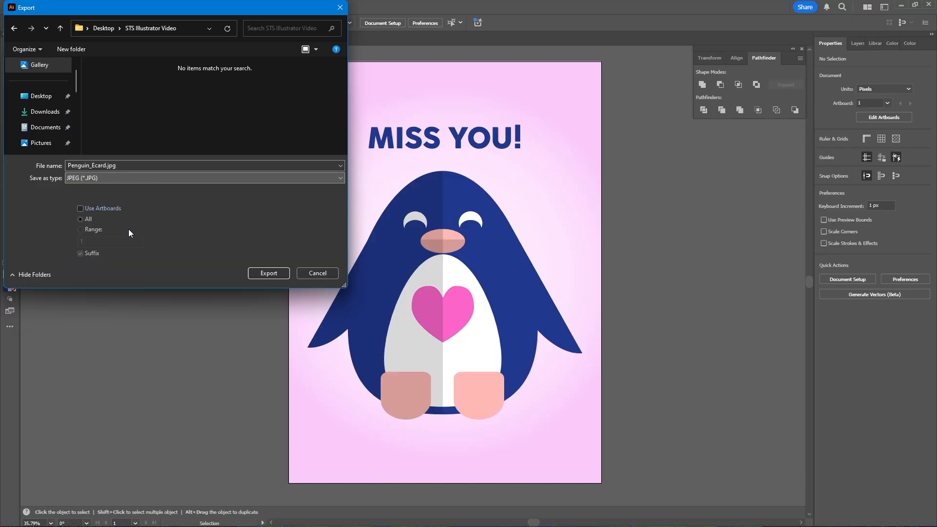
click(268, 273)
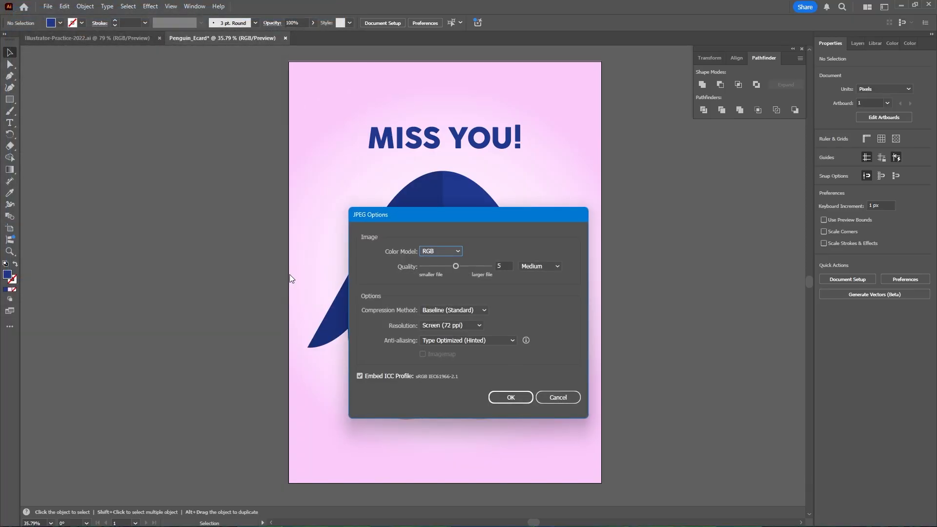
click(510, 398)
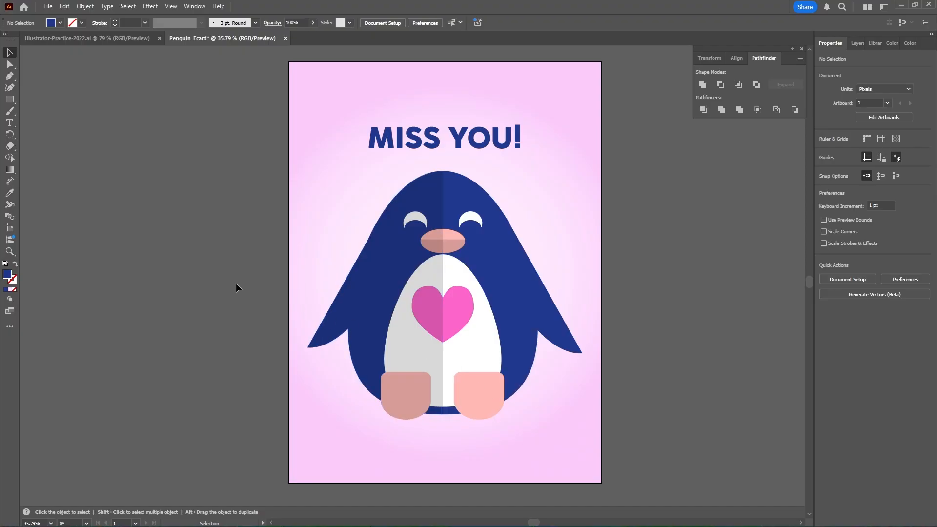